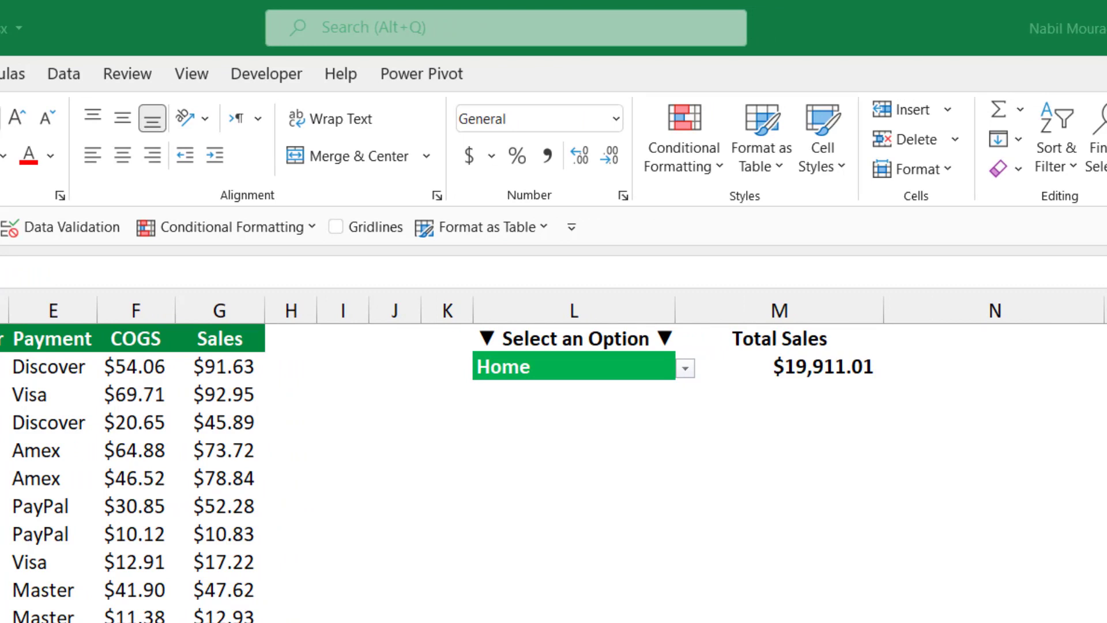
# Step: Set the option selector in L2 to Region and return it to Home
pyautogui.click(686, 370)
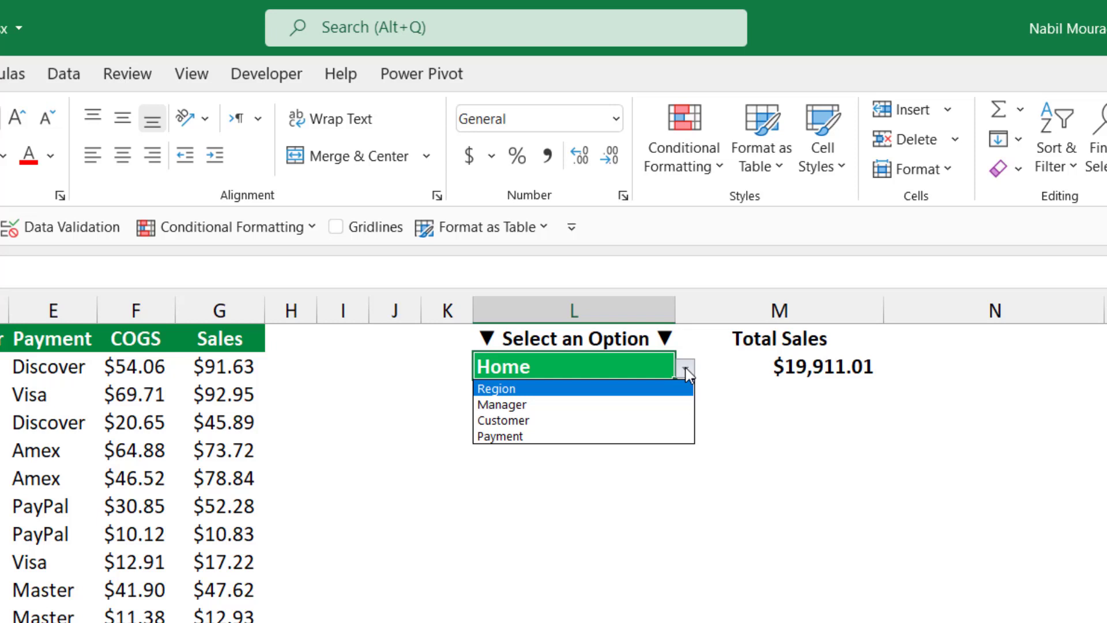
pyautogui.click(595, 390)
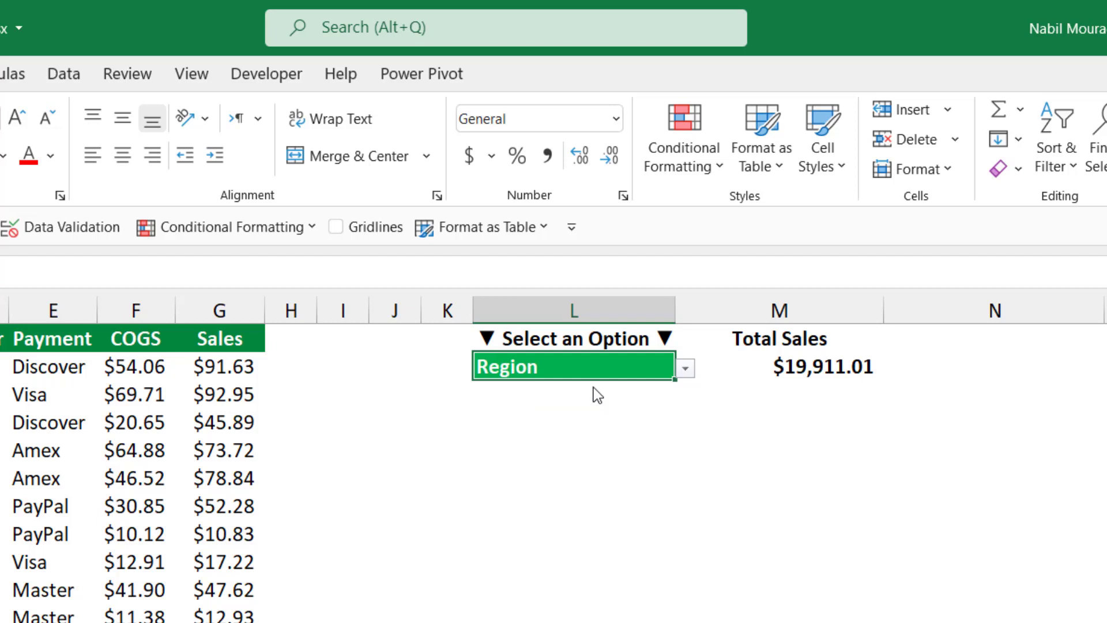
pyautogui.click(686, 370)
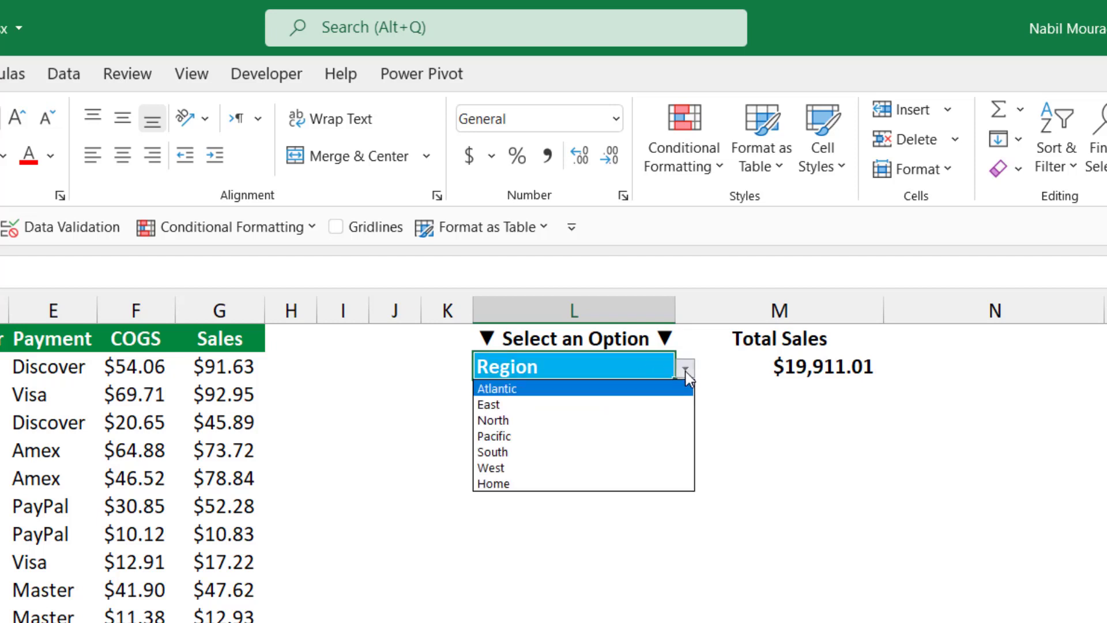
pyautogui.click(518, 482)
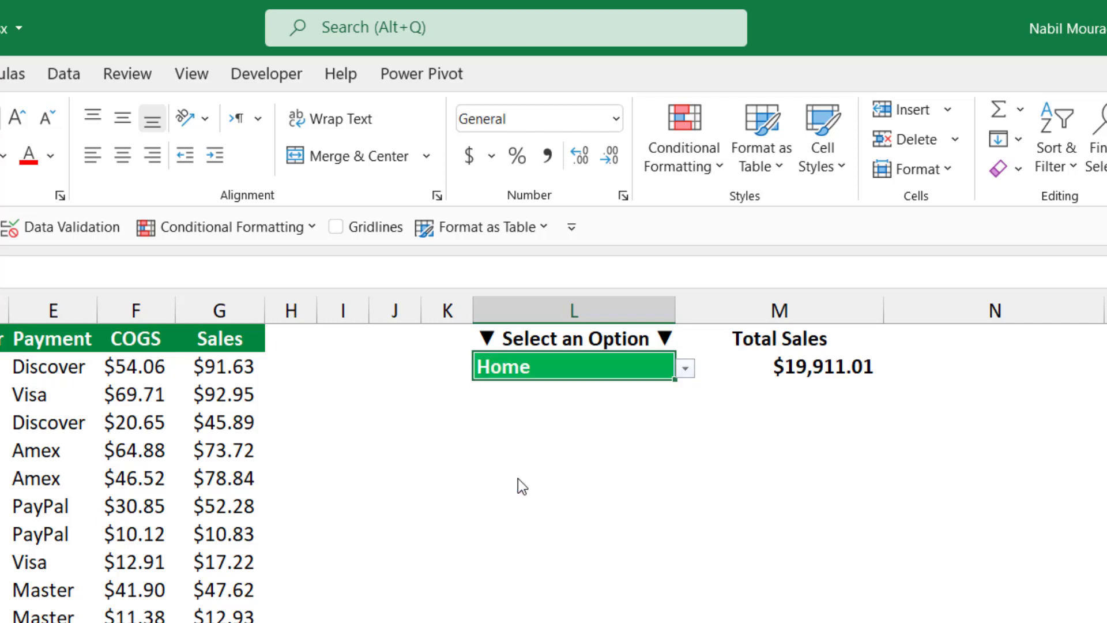
# Step: Choose the Payment category in the L2 option selector and narrow it to Visa
pyautogui.click(686, 367)
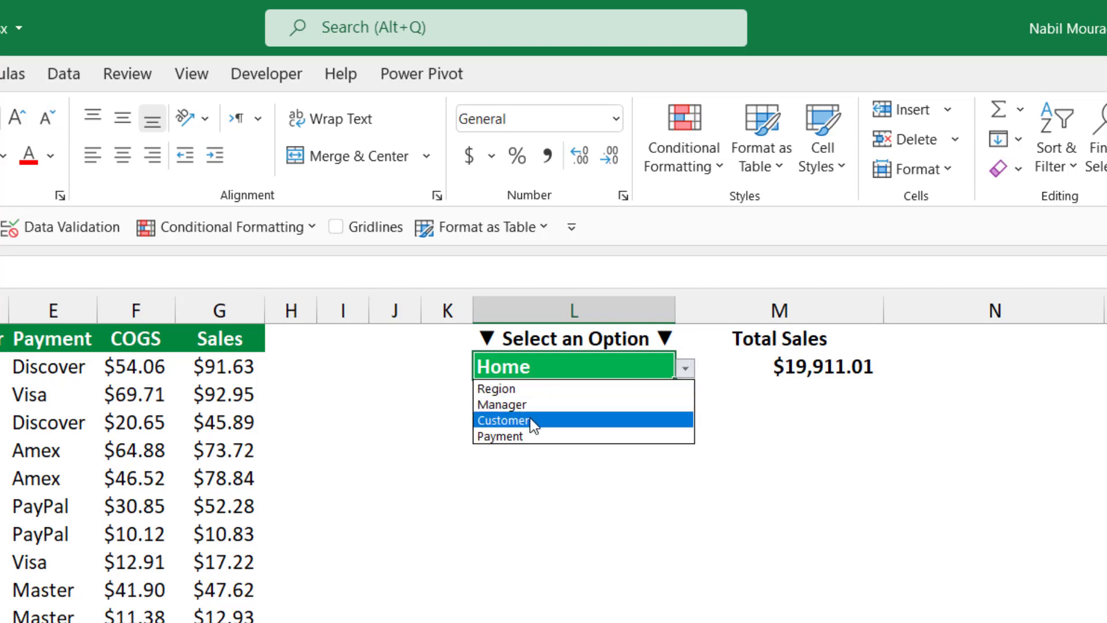
pyautogui.click(513, 437)
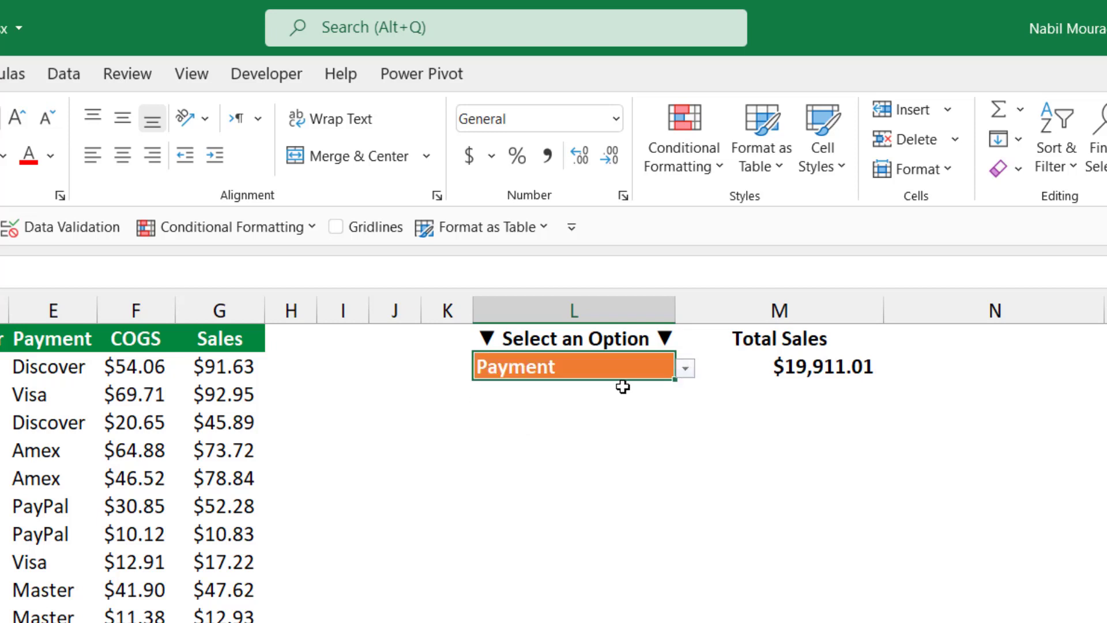
pyautogui.click(691, 369)
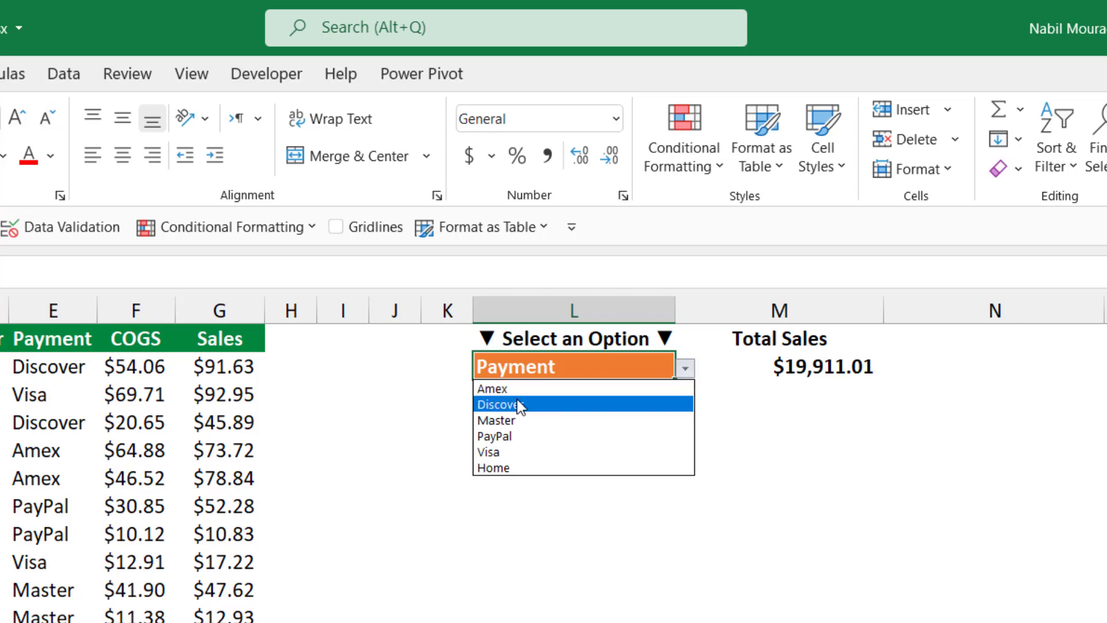
pyautogui.click(491, 451)
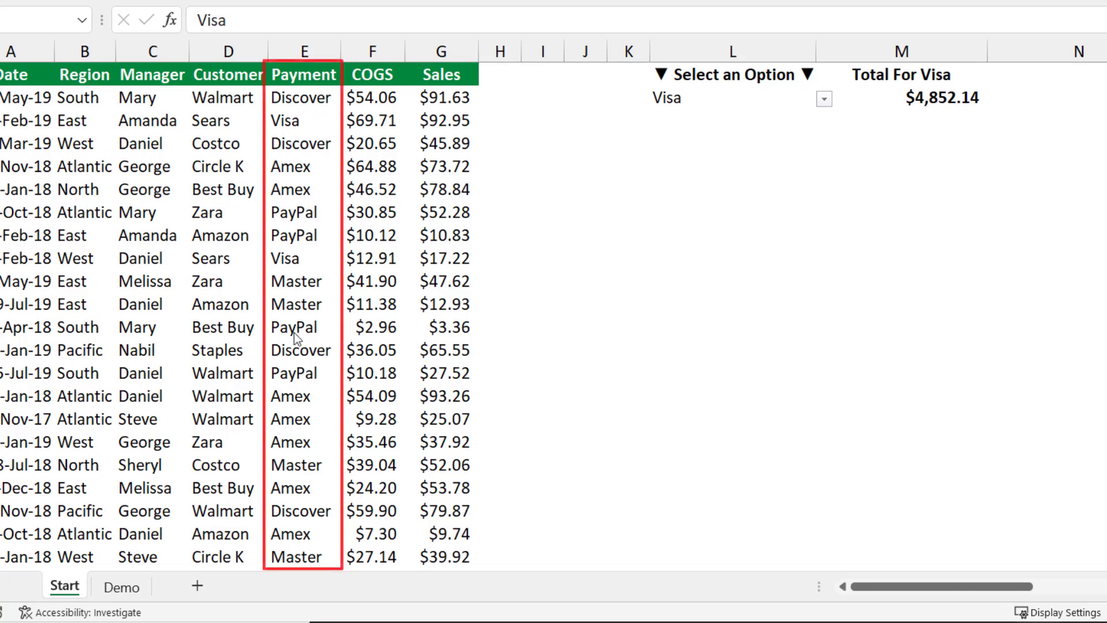
# Step: Switch the L2 option selector to the Customer category and pick Costco
pyautogui.click(807, 99)
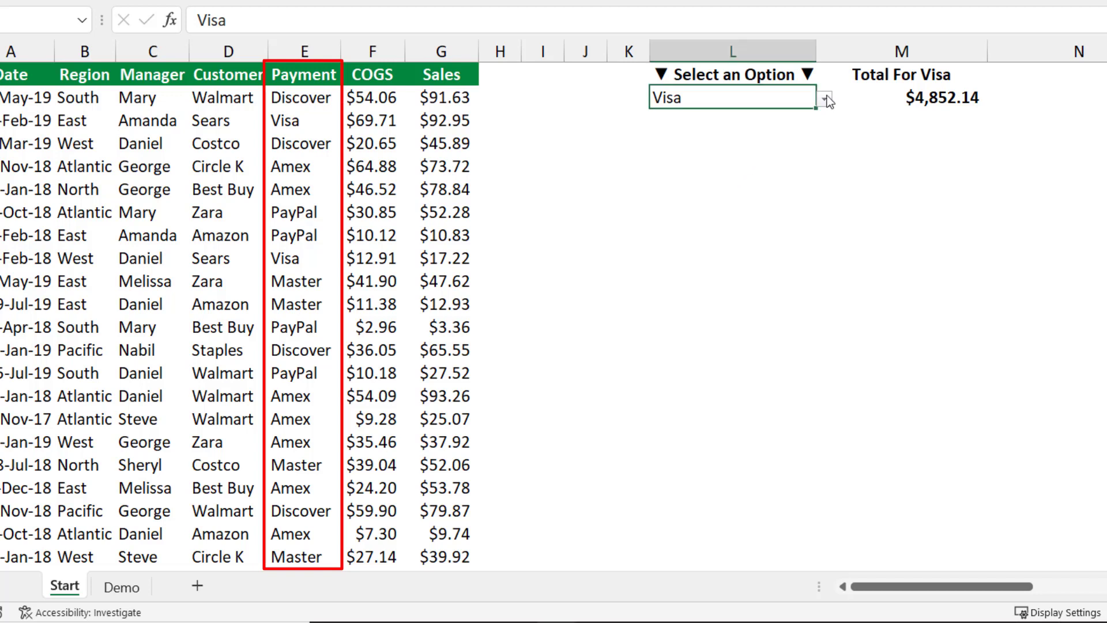
pyautogui.click(826, 99)
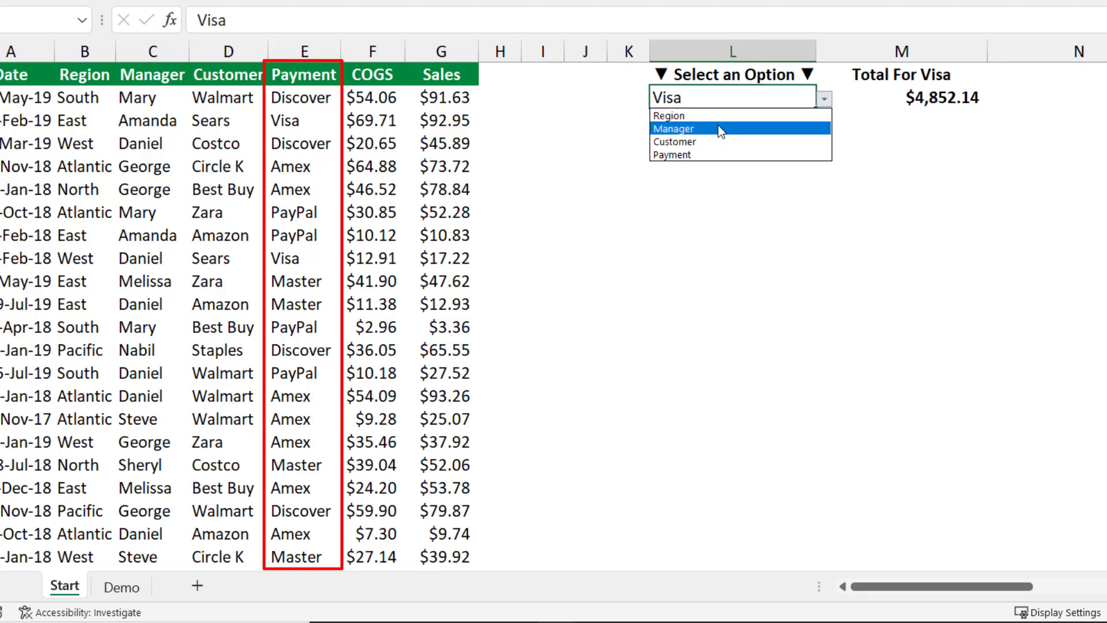
pyautogui.click(698, 141)
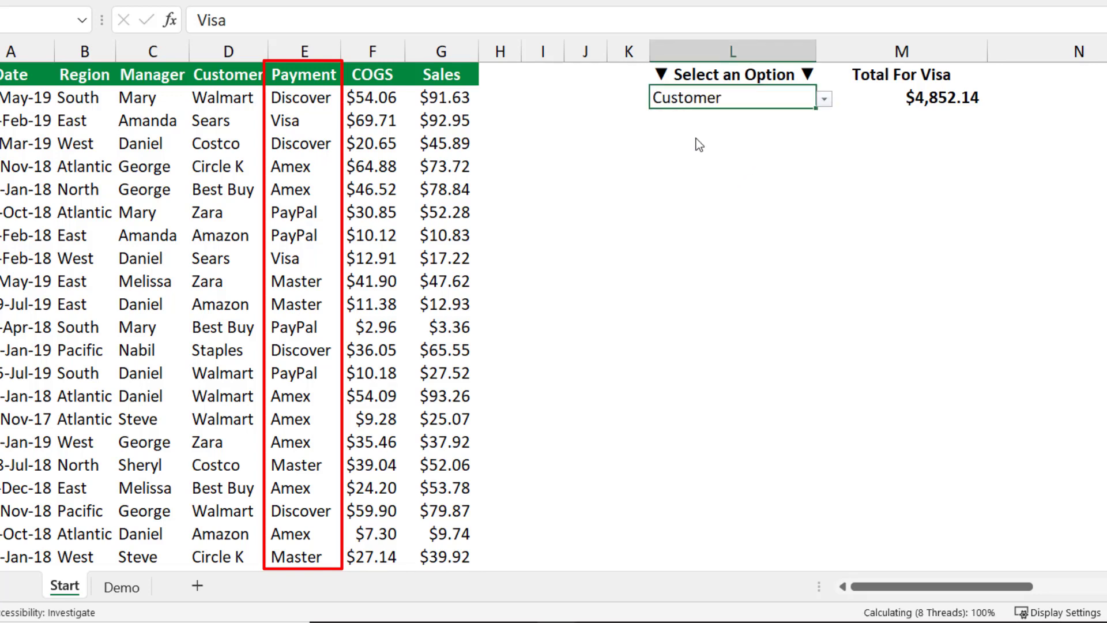
pyautogui.click(826, 99)
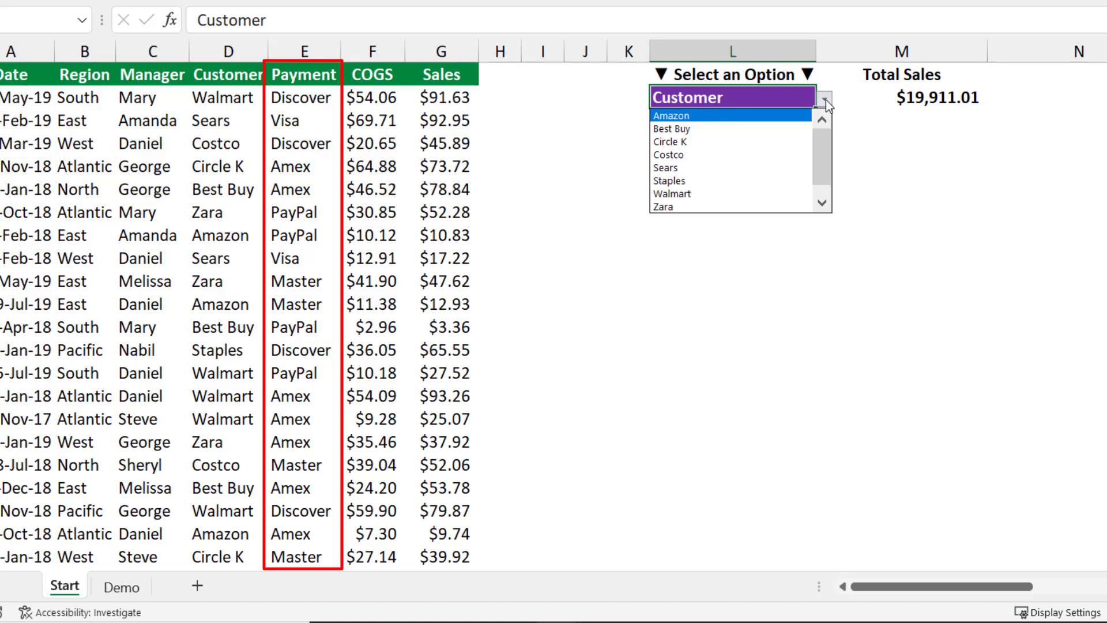
pyautogui.click(692, 154)
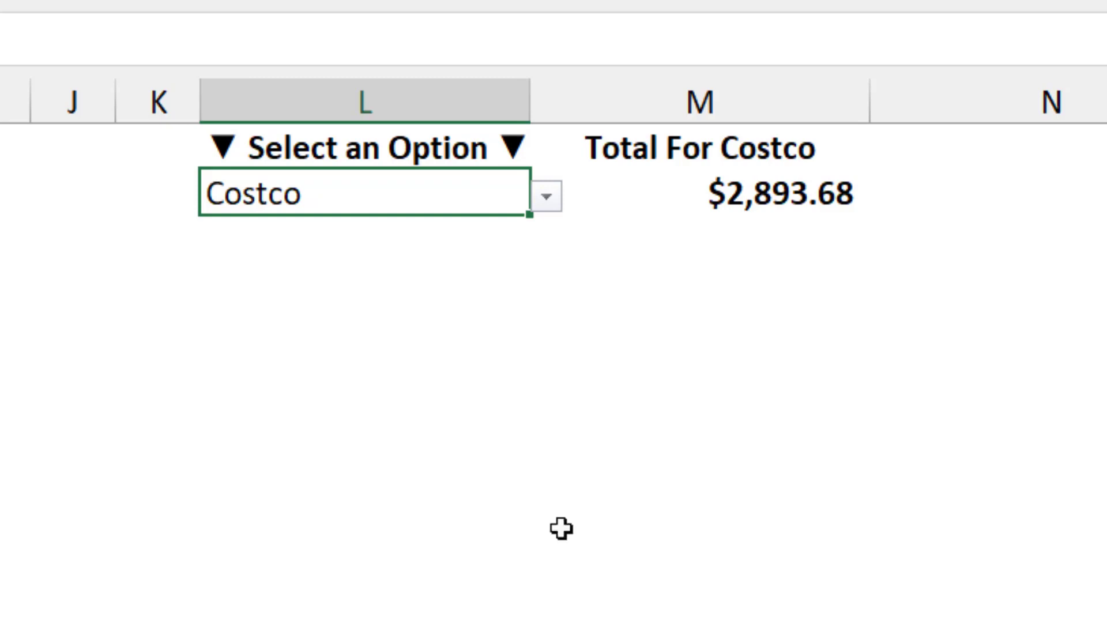
# Step: Switch the L2 option selector to the Manager category
pyautogui.click(559, 197)
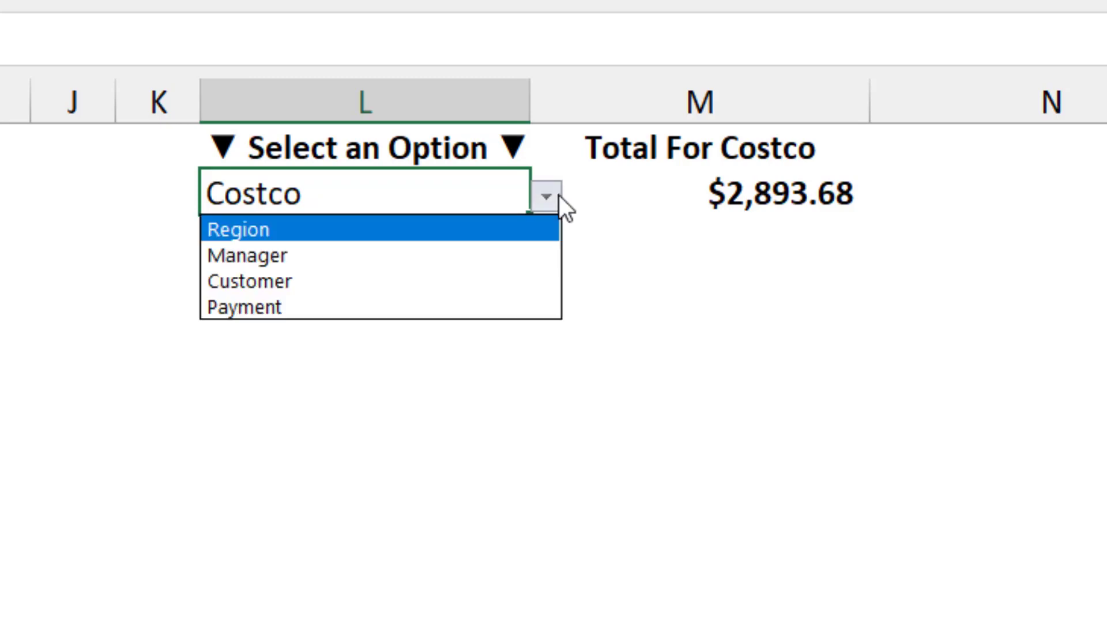
pyautogui.click(282, 256)
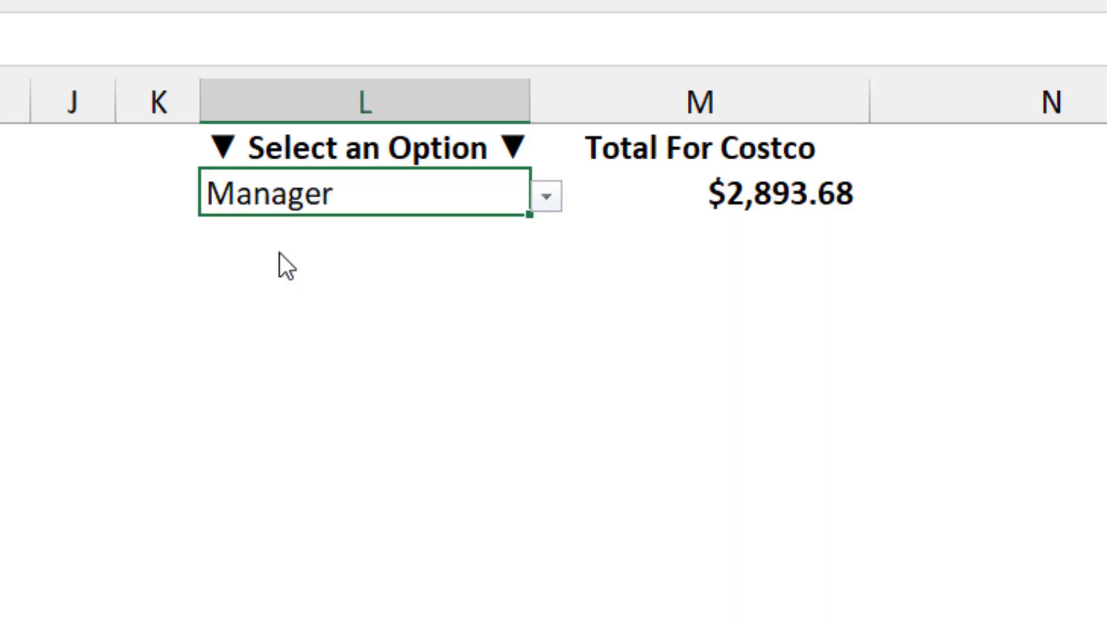
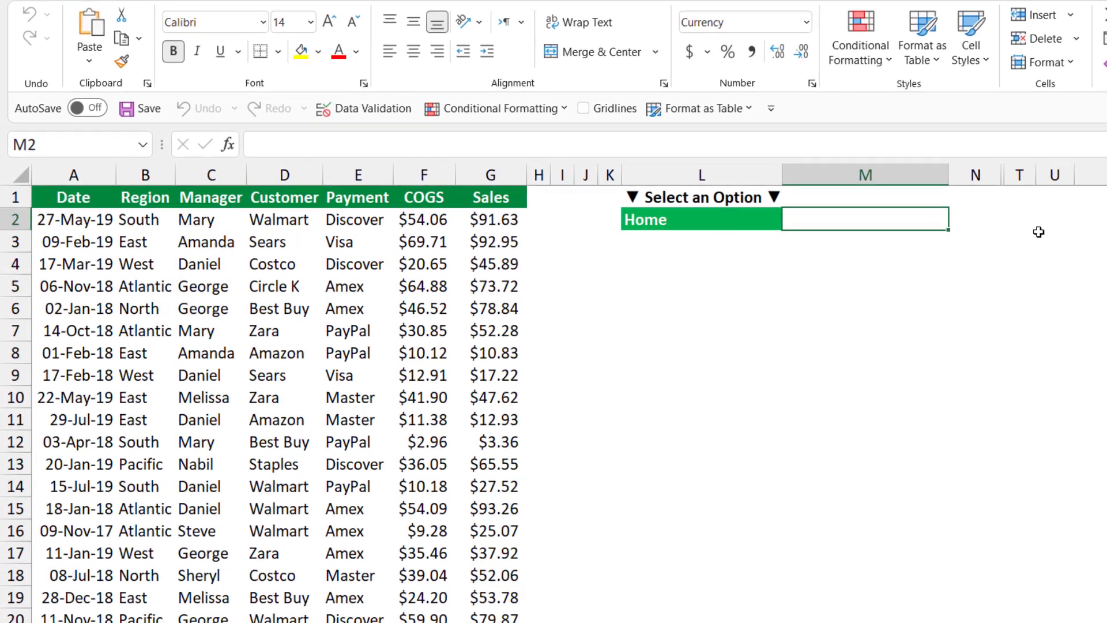
# Step: Choose Payment in the L2 option selector and pick PayPal from its sublist
pyautogui.click(690, 221)
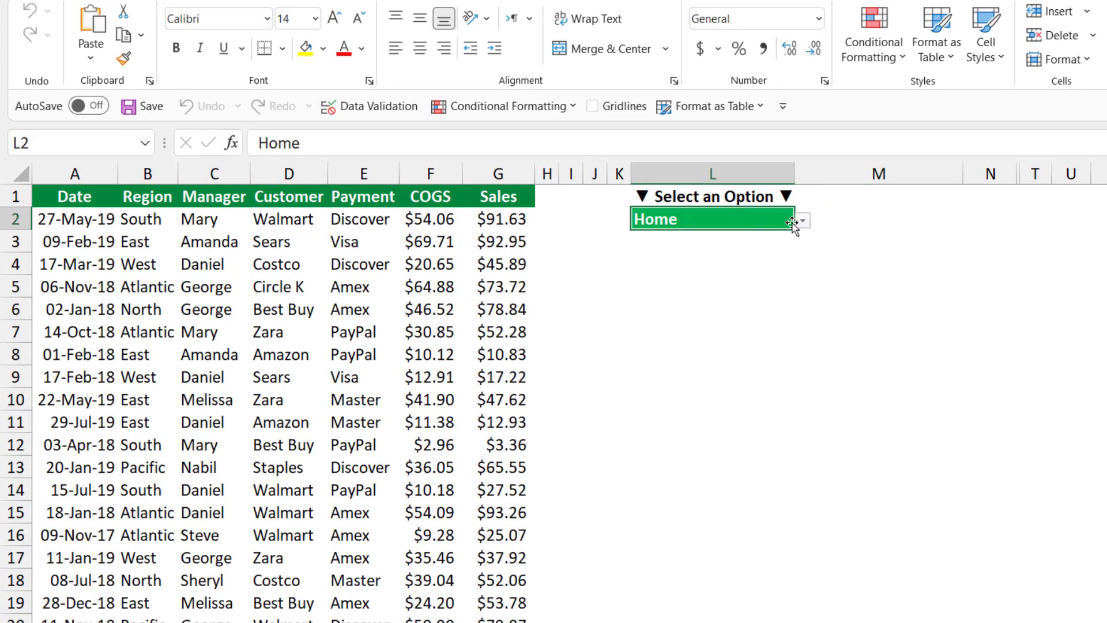
pyautogui.click(804, 220)
pyautogui.click(804, 220)
pyautogui.click(804, 219)
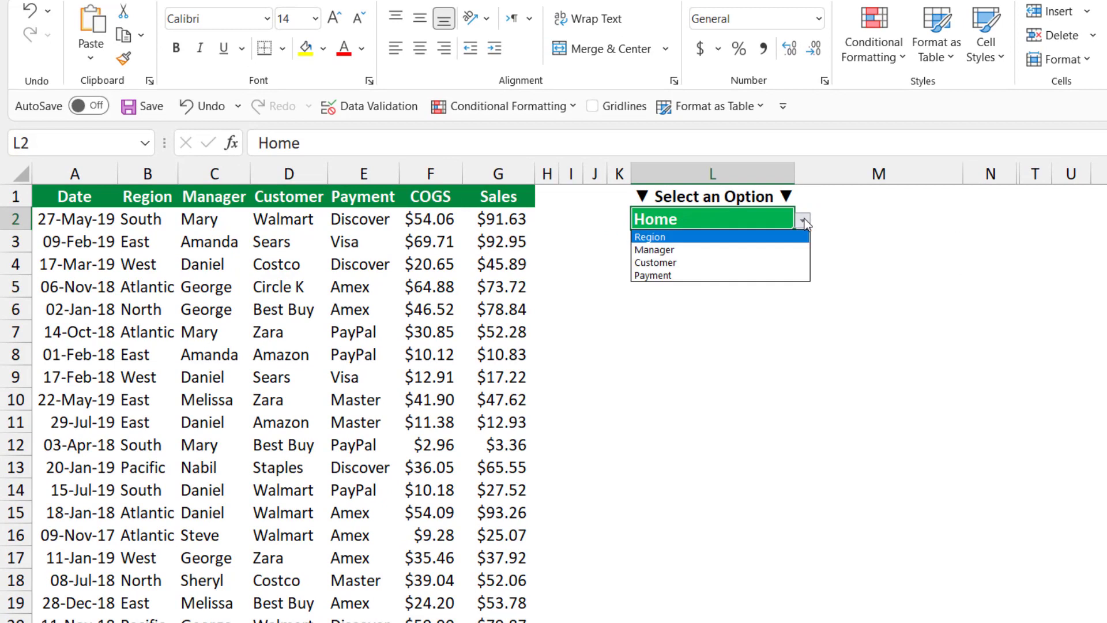
pyautogui.click(667, 273)
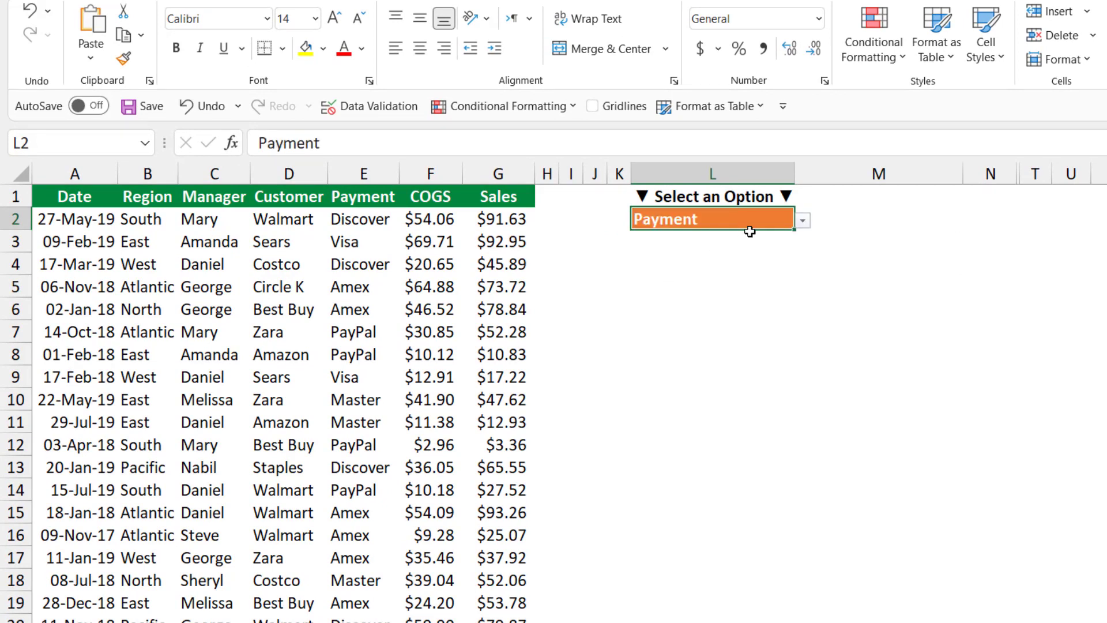
pyautogui.click(804, 222)
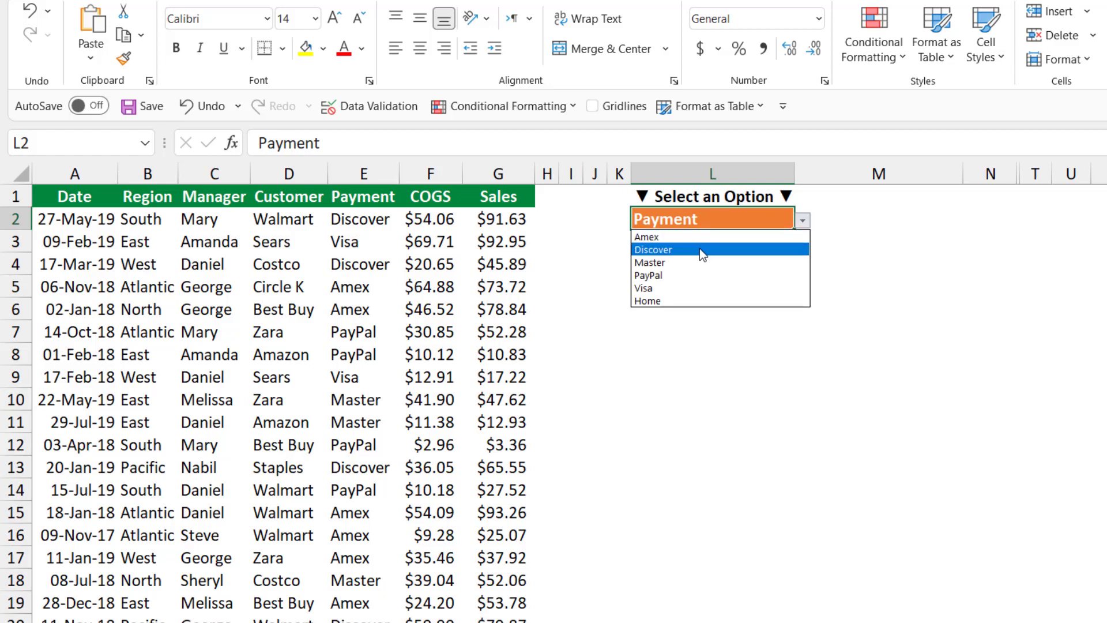
pyautogui.click(665, 276)
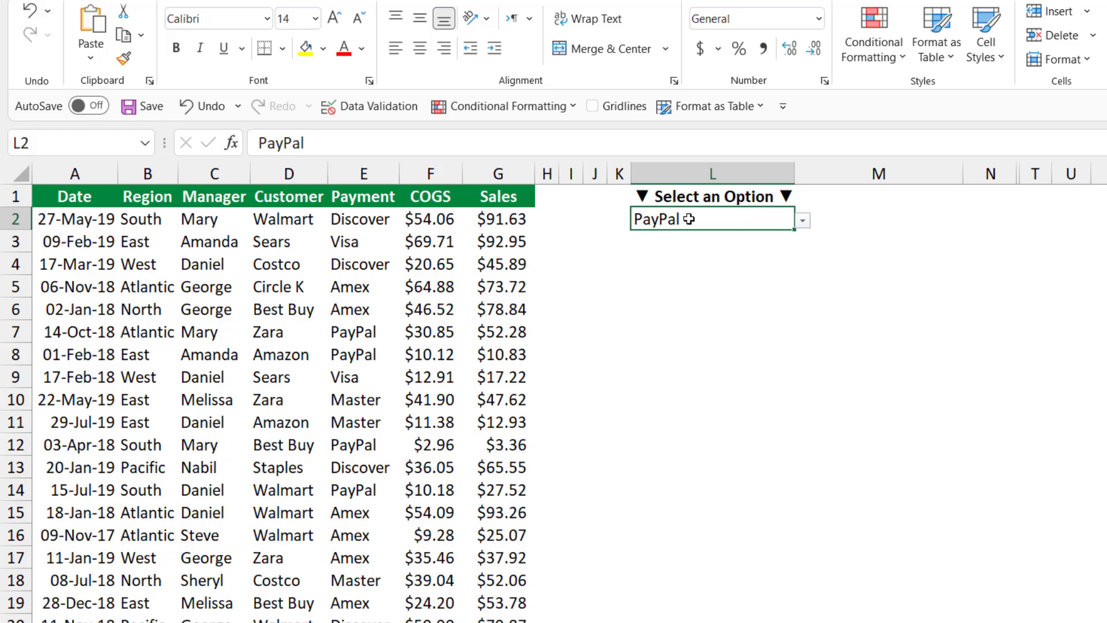
# Step: Enter =SUMIF(Start[Payment],L2,Start[Sales]) in cell M2 to total sales for the selected payment method
pyautogui.click(863, 219)
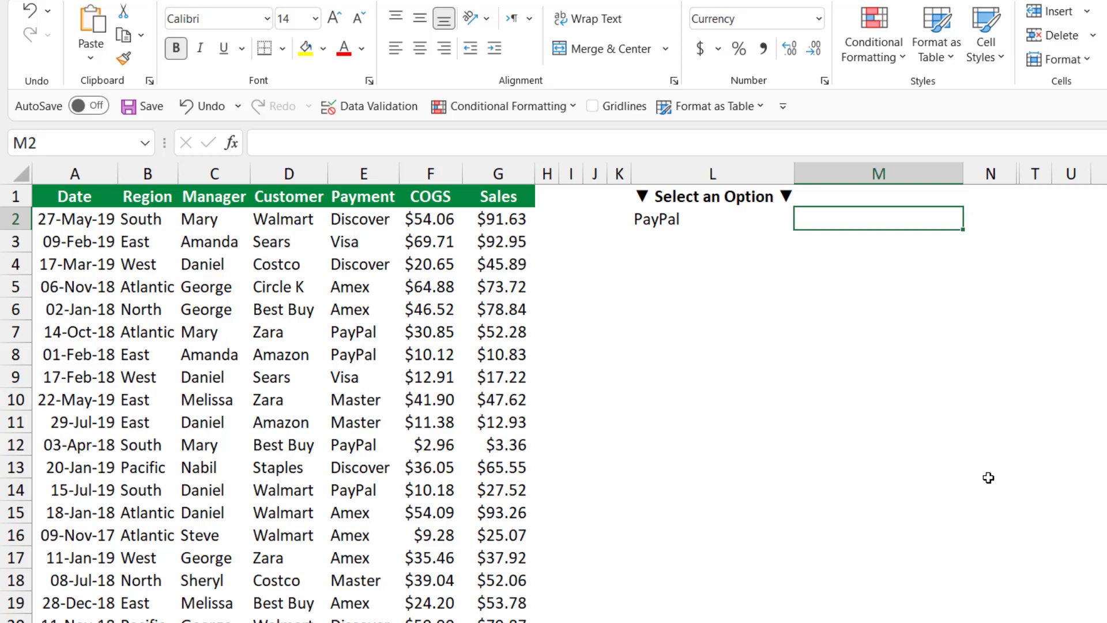
pyautogui.write('=sumif')
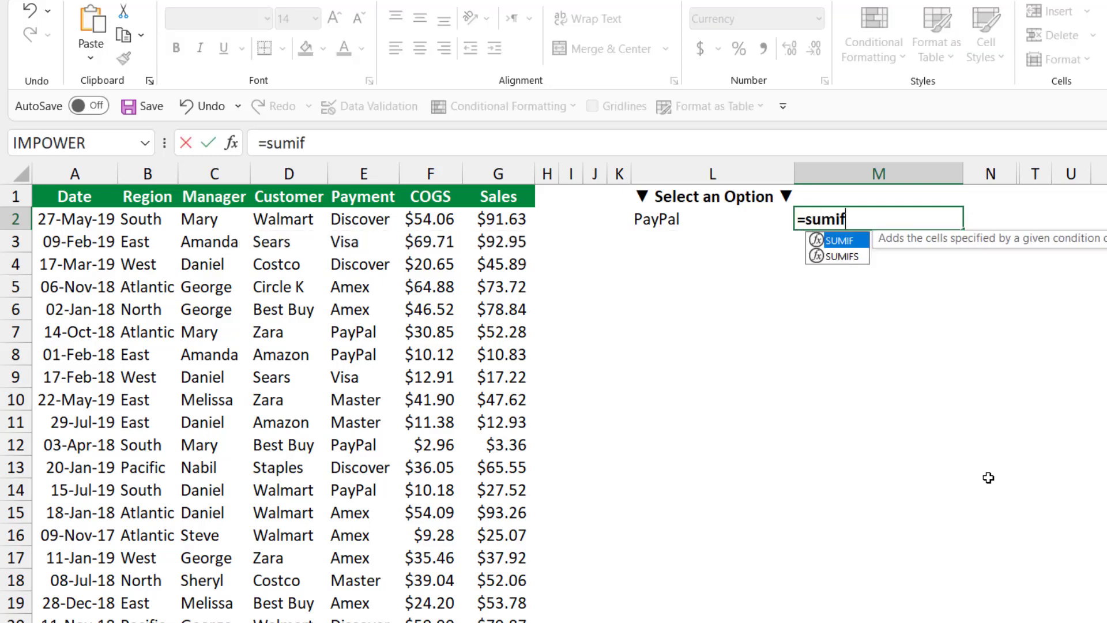
pyautogui.press('Tab')
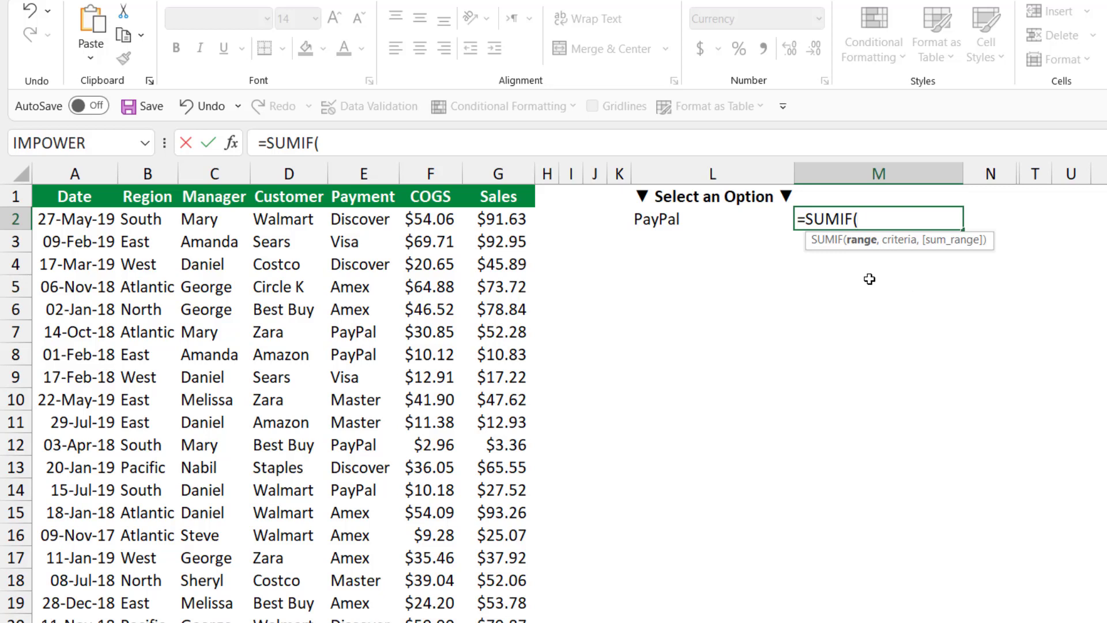
pyautogui.click(376, 186)
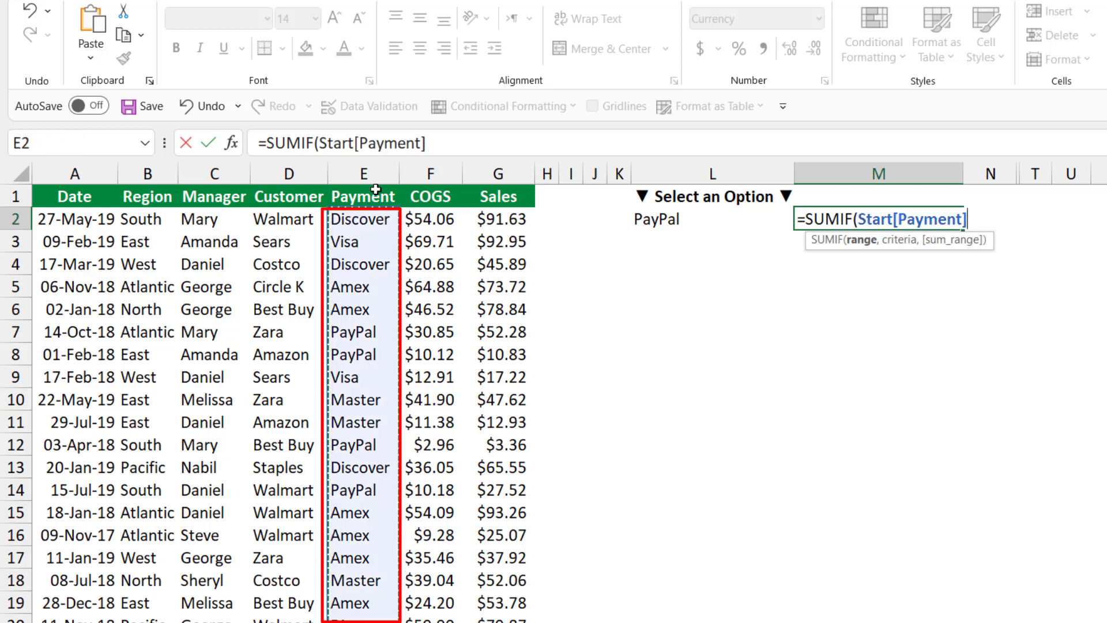
pyautogui.write(',')
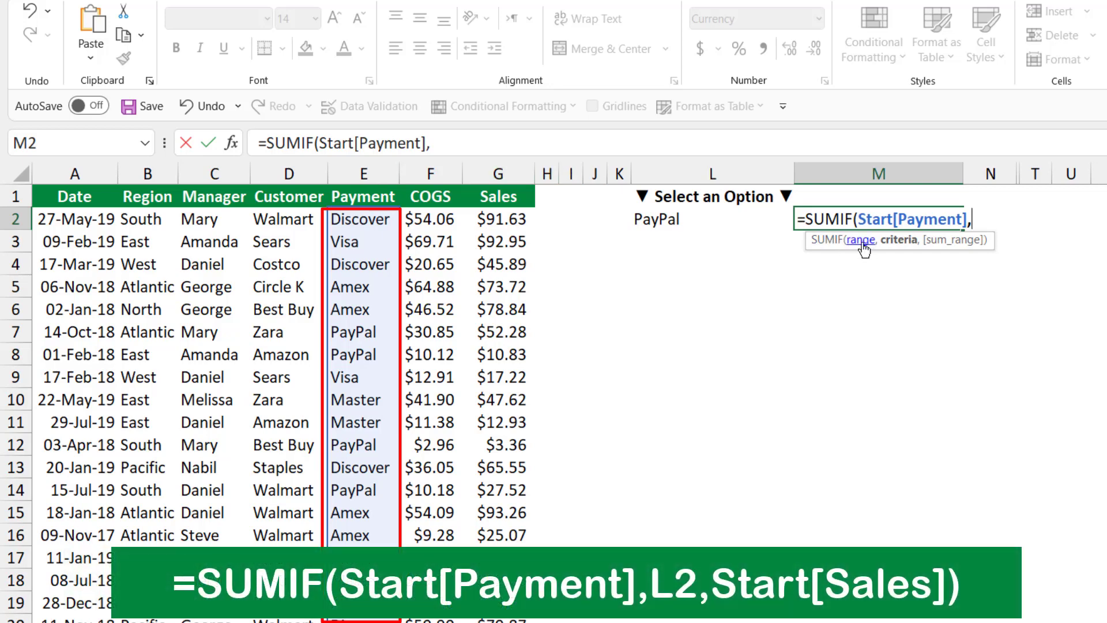
pyautogui.click(680, 224)
pyautogui.write(',')
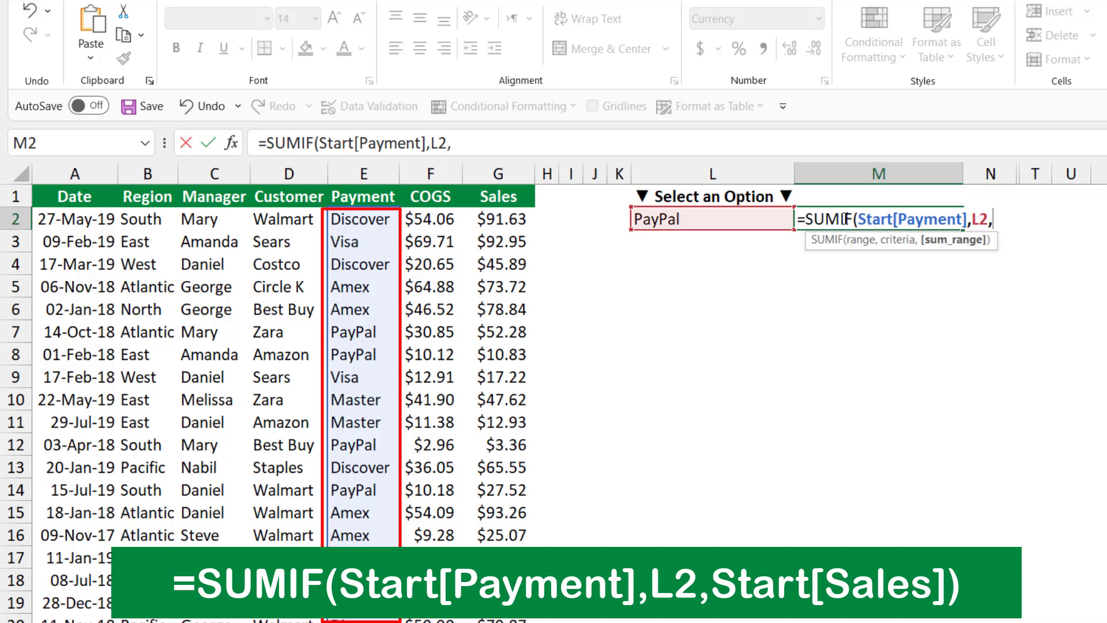
pyautogui.click(508, 187)
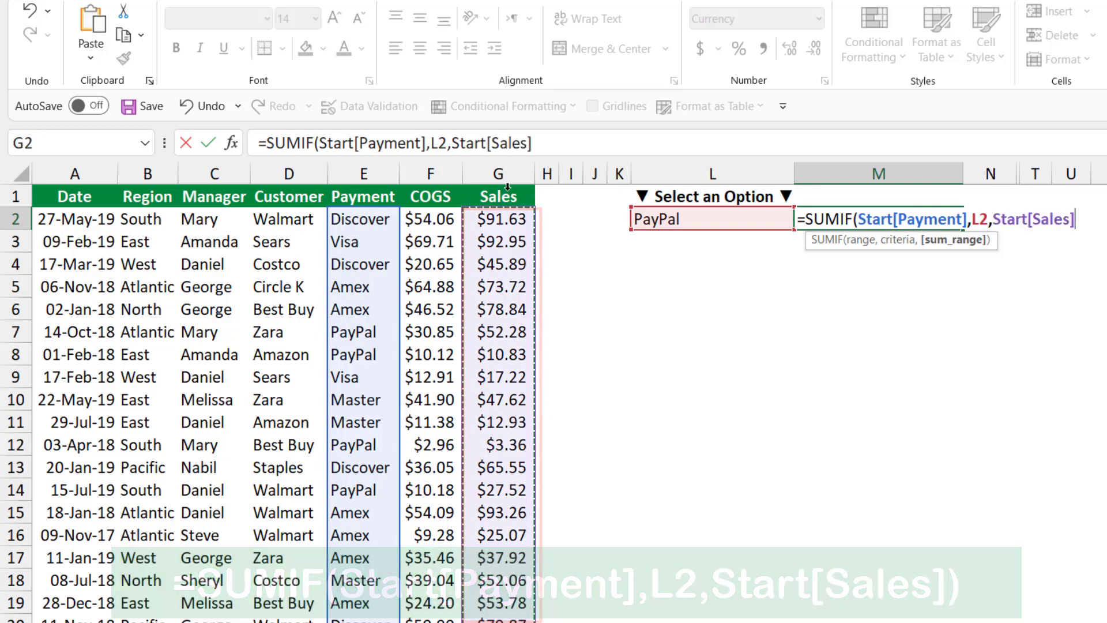
pyautogui.write(')')
pyautogui.press('Return')
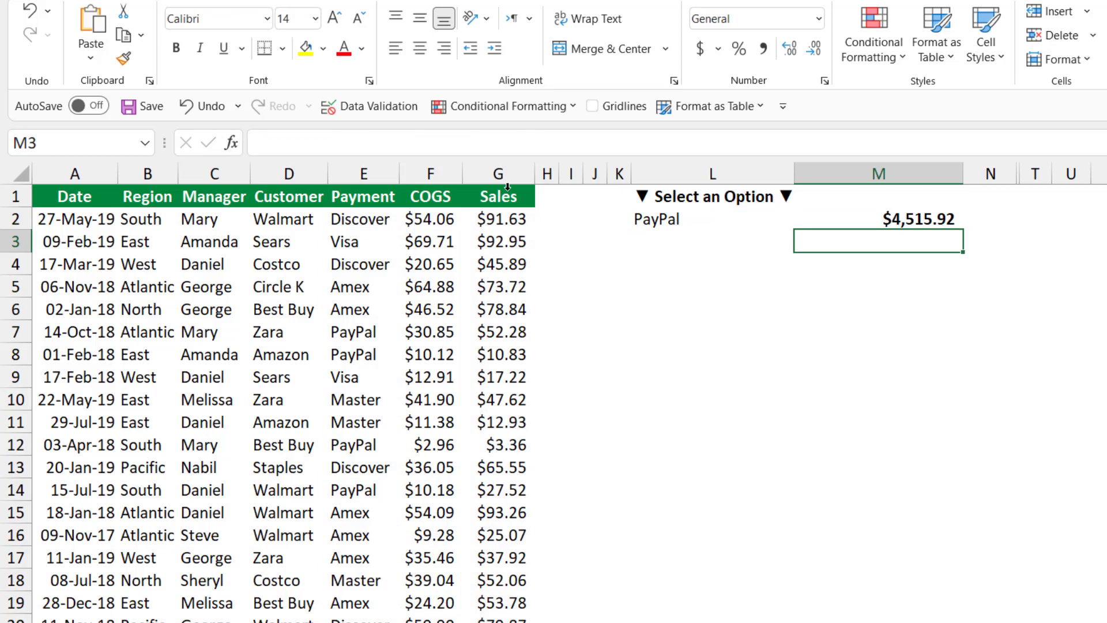
# Step: Switch the L2 option selector to Manager and pick the manager listed in row 5 of the sales table
pyautogui.click(669, 215)
pyautogui.click(803, 223)
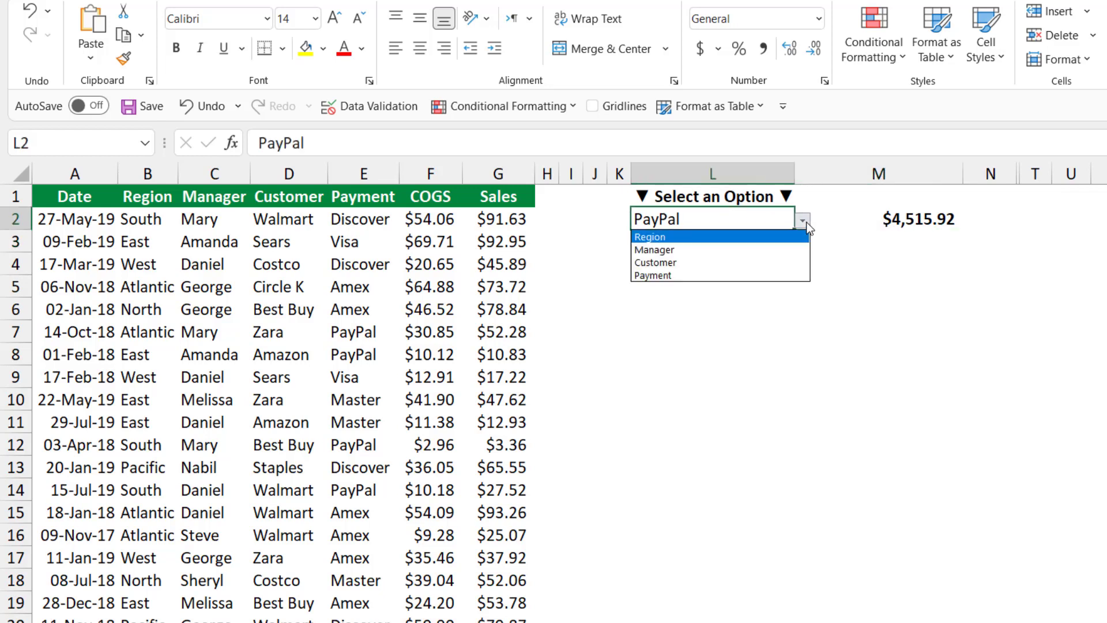
pyautogui.click(670, 249)
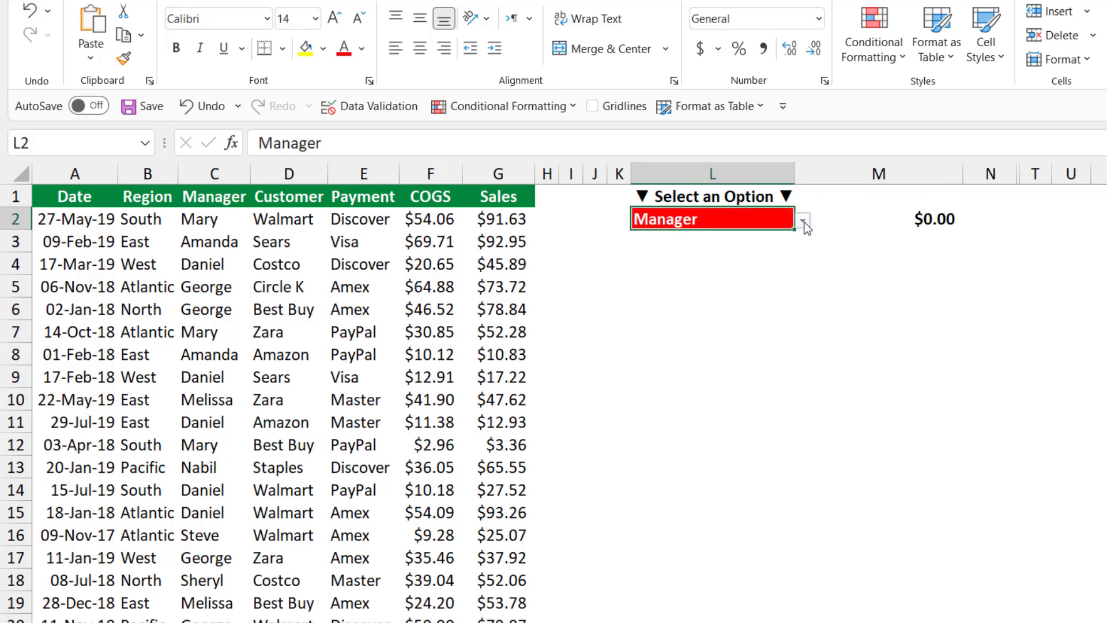
pyautogui.click(804, 223)
pyautogui.click(657, 260)
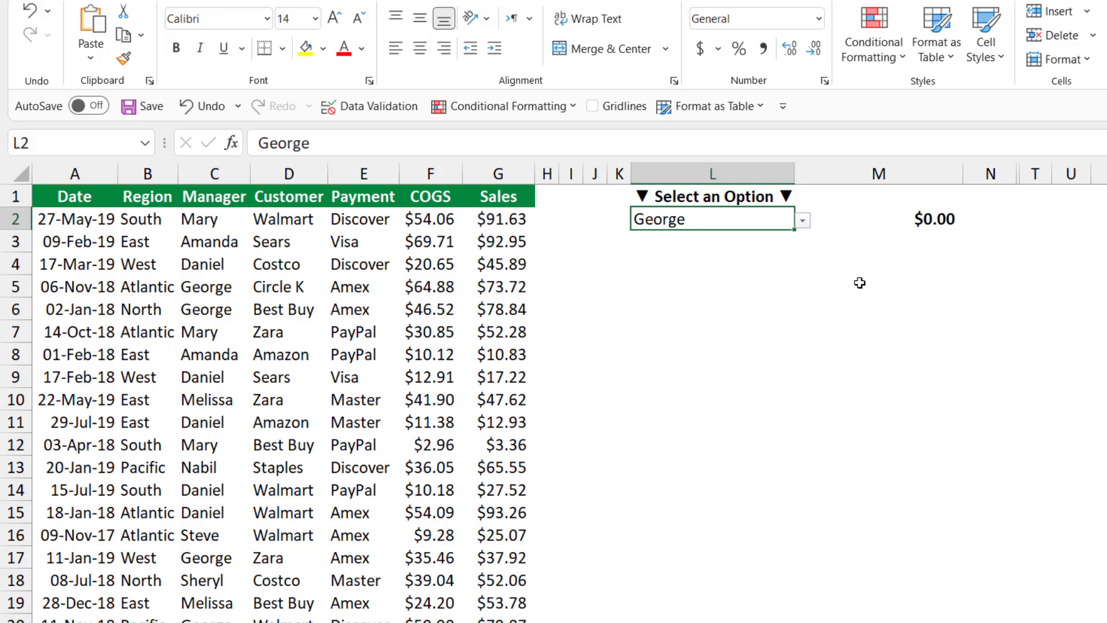
# Step: Clear the SUMIF formula from M2 and select customer cell D5 in the sales table
pyautogui.click(905, 222)
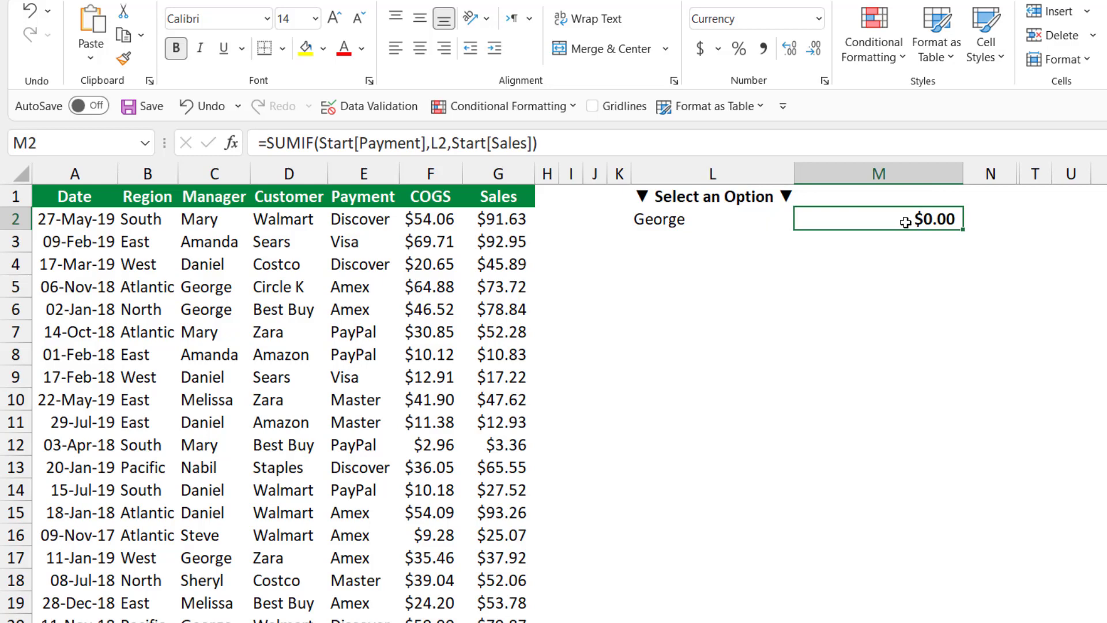
pyautogui.press('Delete')
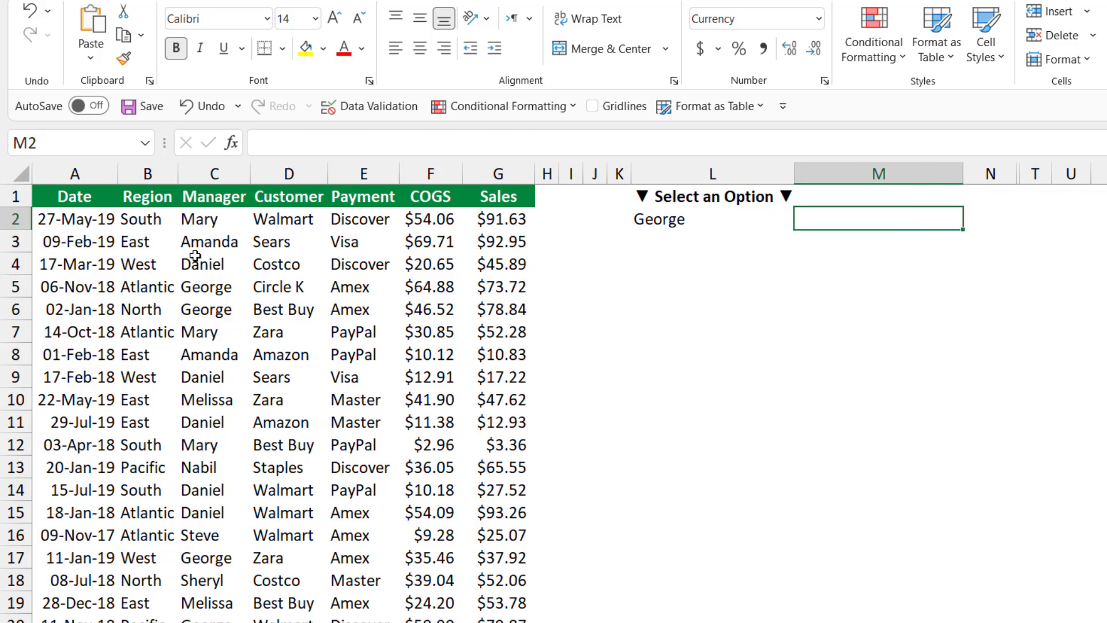
pyautogui.click(268, 287)
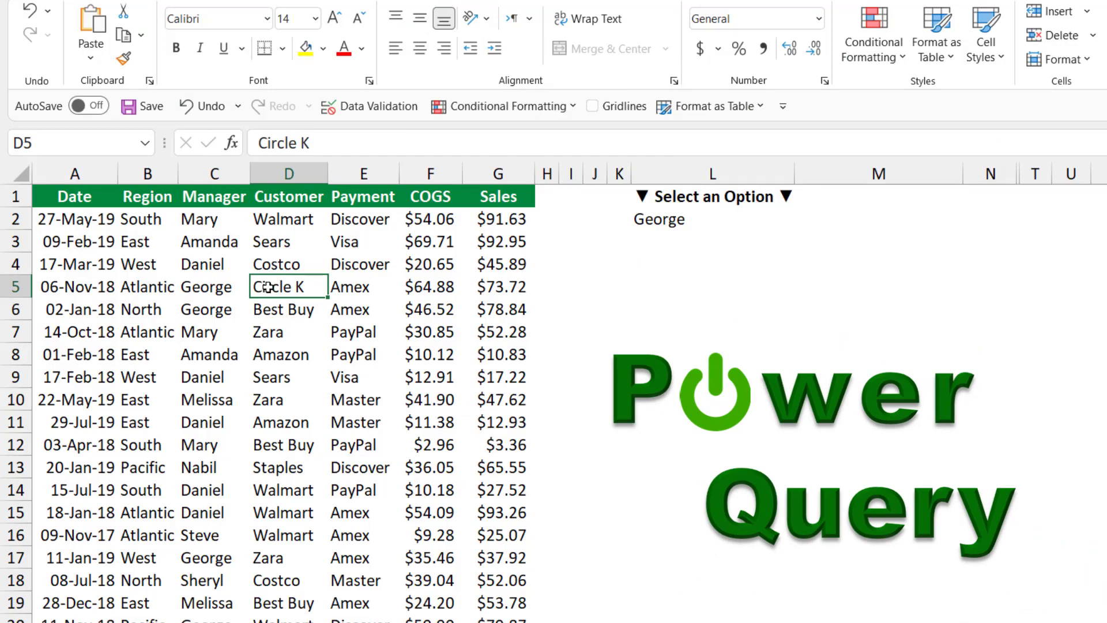
# Step: Load the sales table into the Power Query Editor and rename the query Prep
pyautogui.click(372, 0)
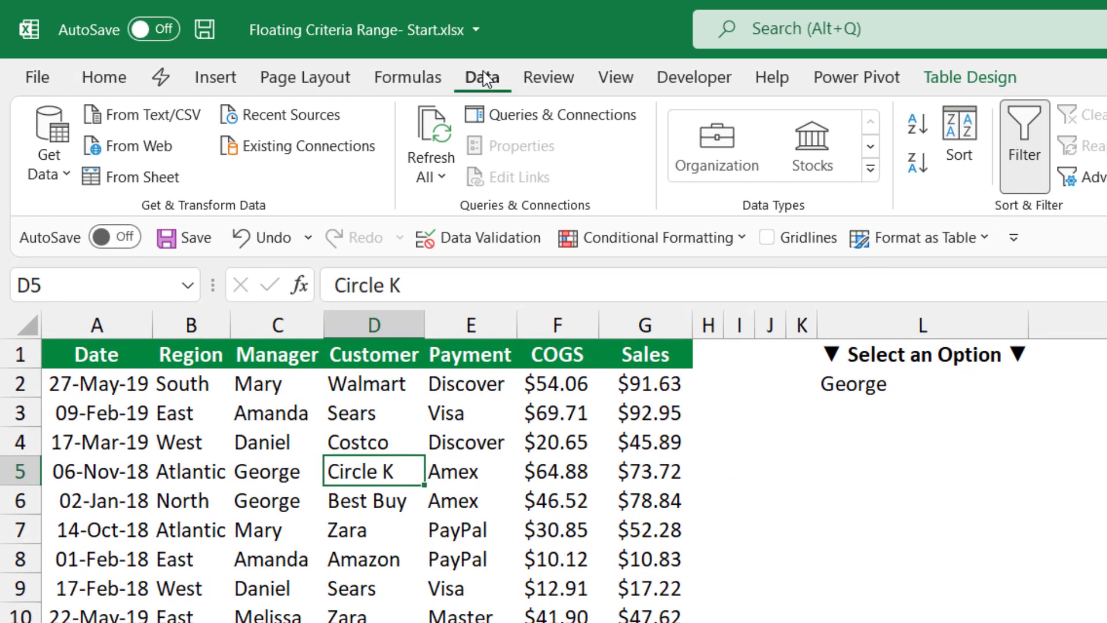
pyautogui.click(151, 183)
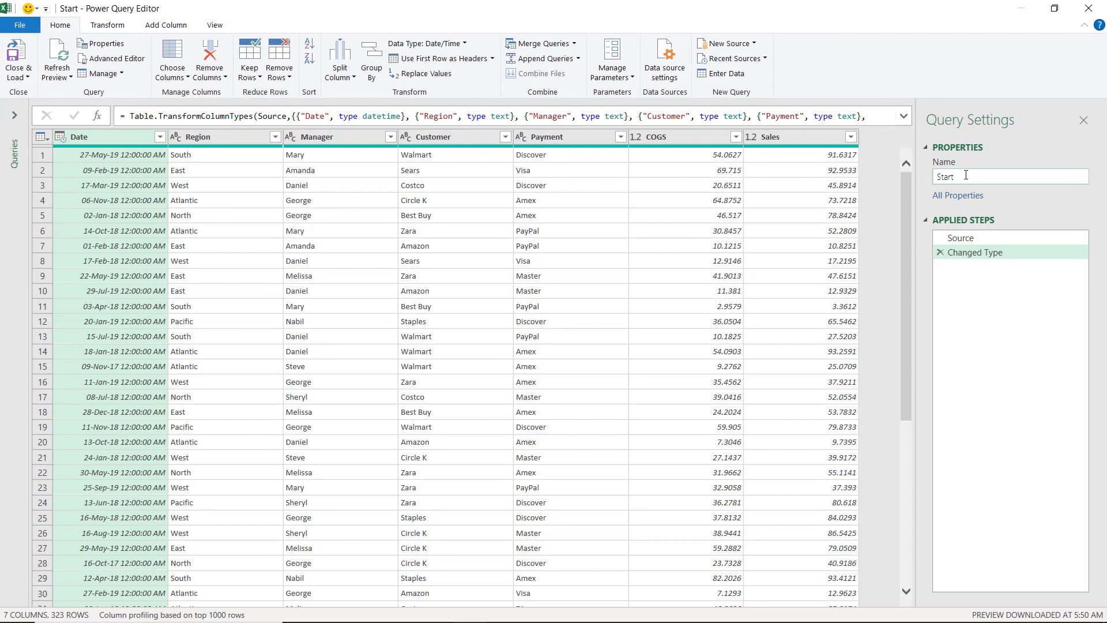
pyautogui.moveTo(968, 176); pyautogui.dragTo(936, 176)
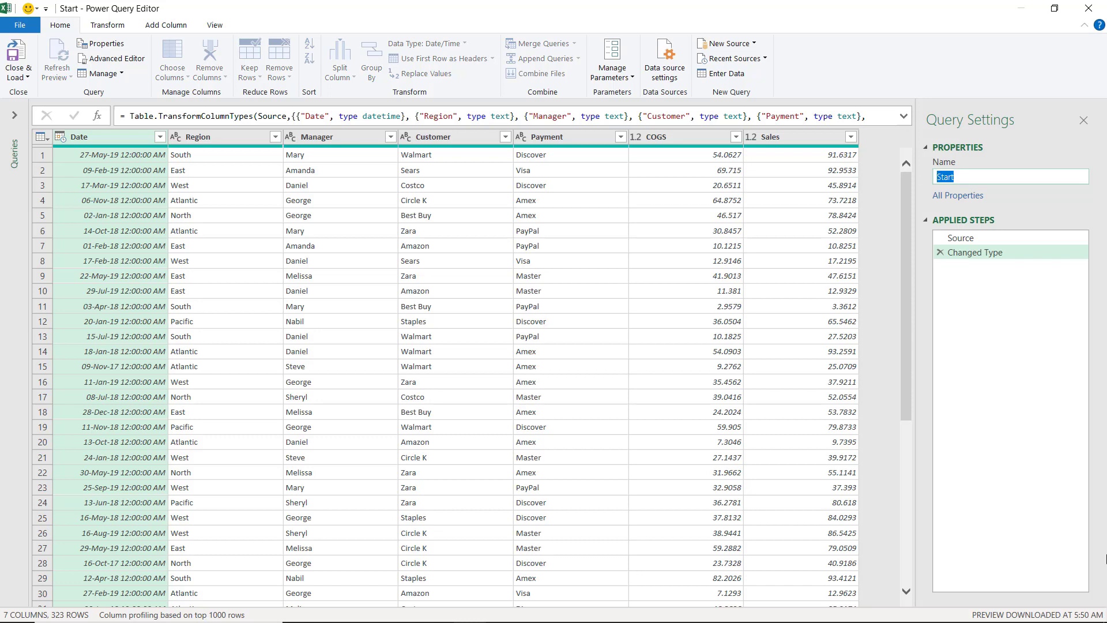
pyautogui.write('Prep')
pyautogui.press('Return')
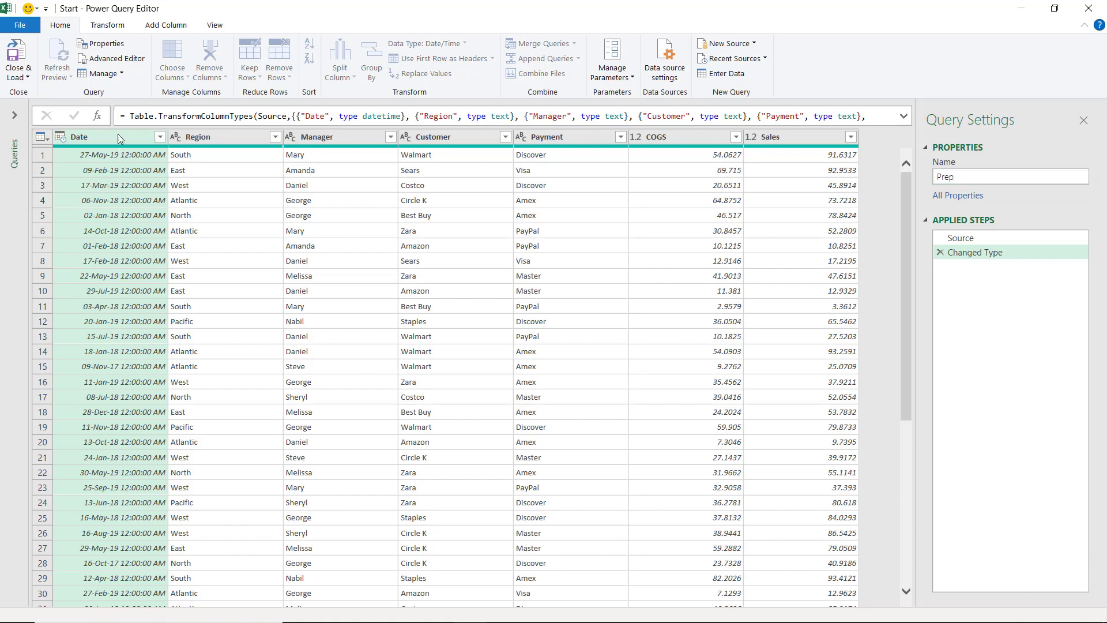
# Step: Remove the Date, COGS and Sales columns from the Prep query
pyautogui.click(681, 137)
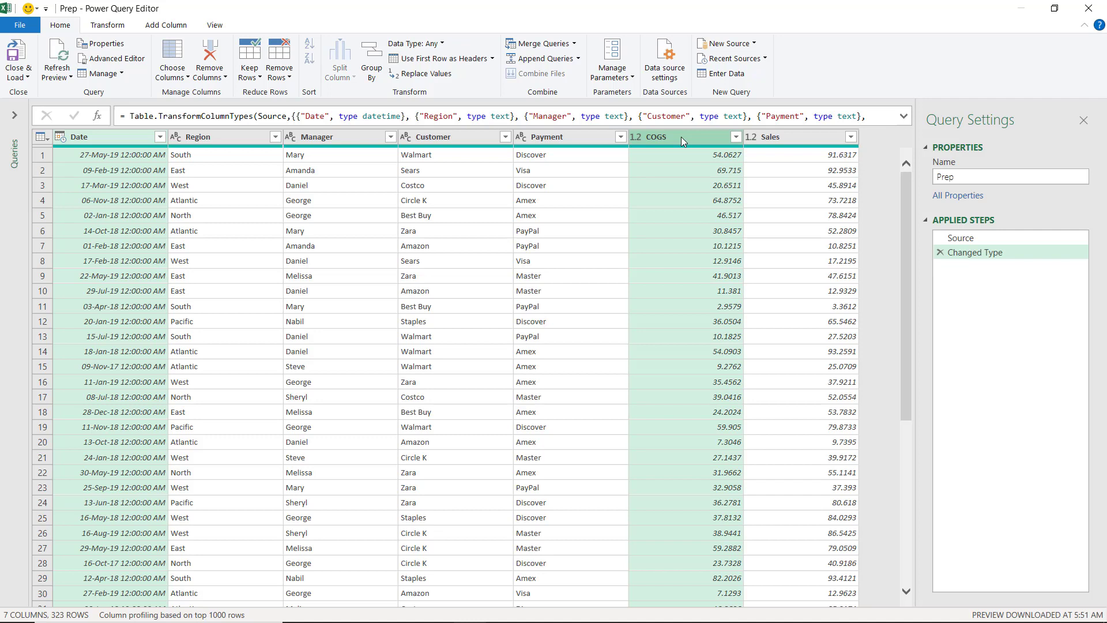
pyautogui.keyDown('ctrl'); pyautogui.click(796, 136); pyautogui.keyUp('ctrl')
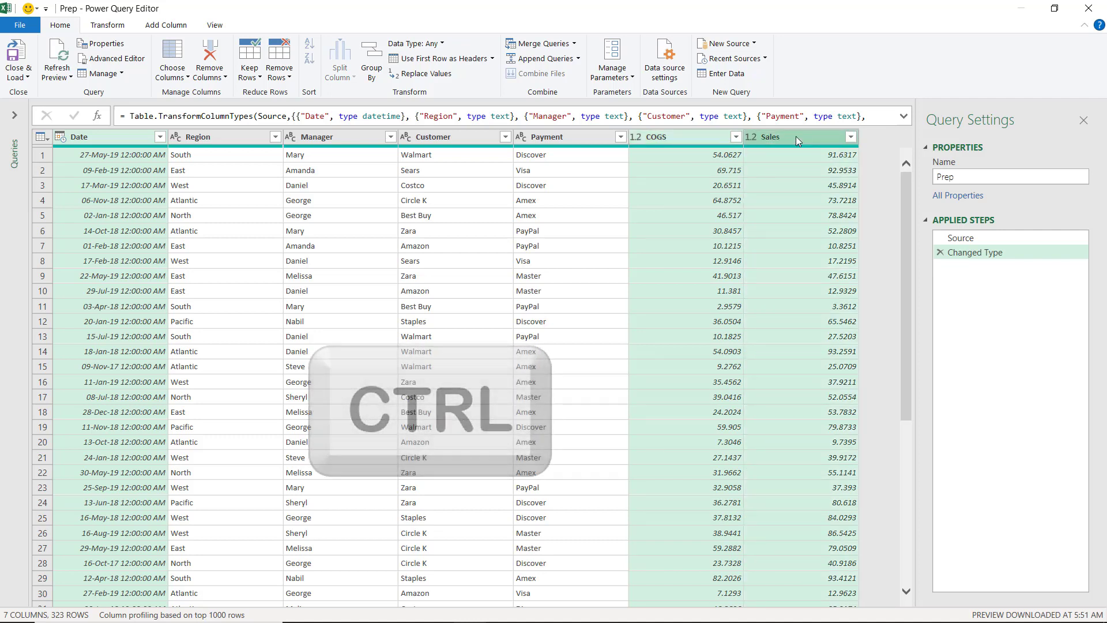
pyautogui.rightClick(663, 139)
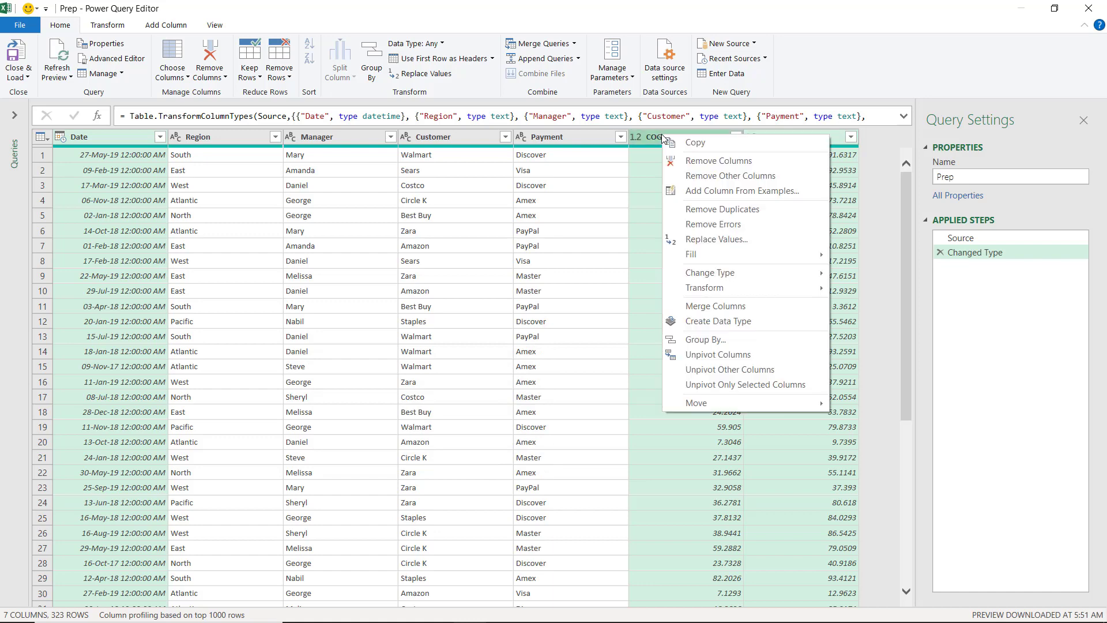
pyautogui.click(726, 162)
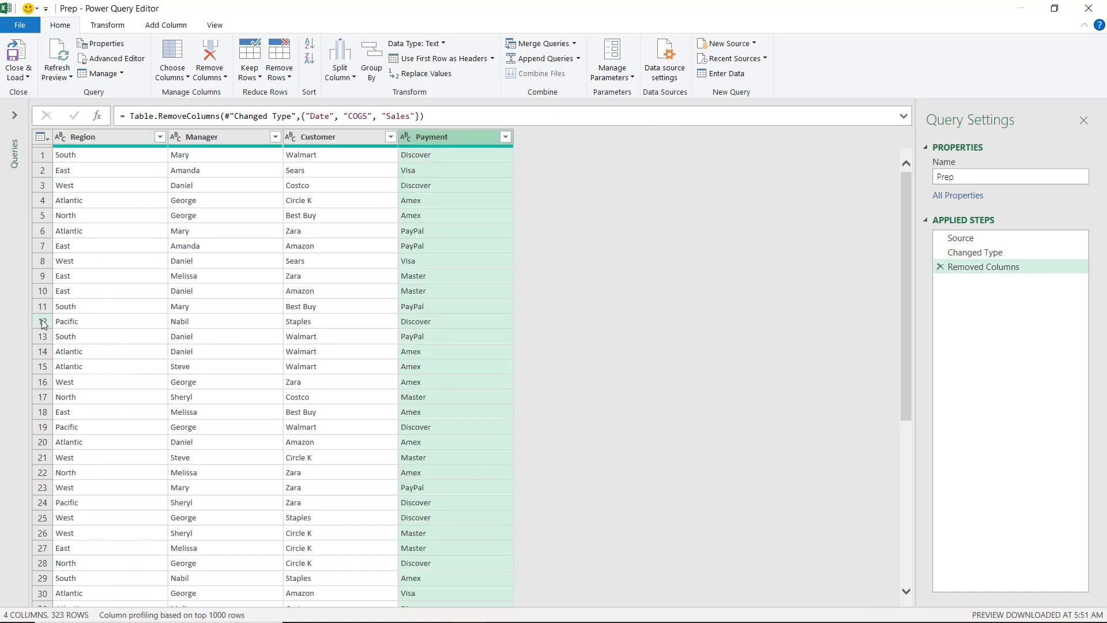
# Step: Unpivot the four columns from Region through Payment in the Prep query
pyautogui.click(111, 136)
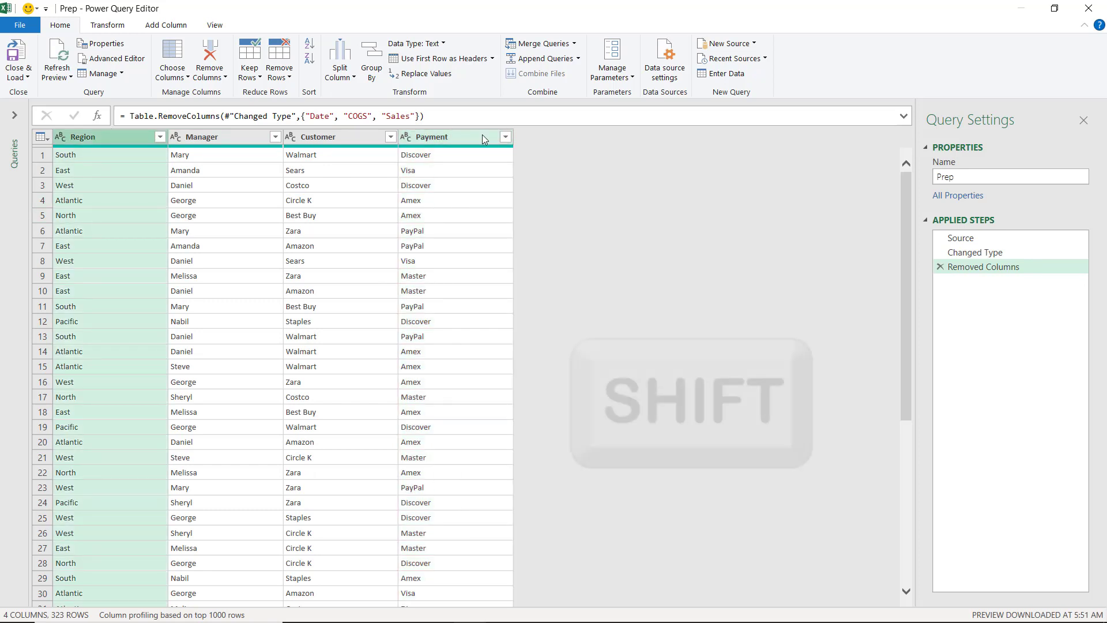
pyautogui.keyDown('shift'); pyautogui.click(462, 136); pyautogui.keyUp('shift')
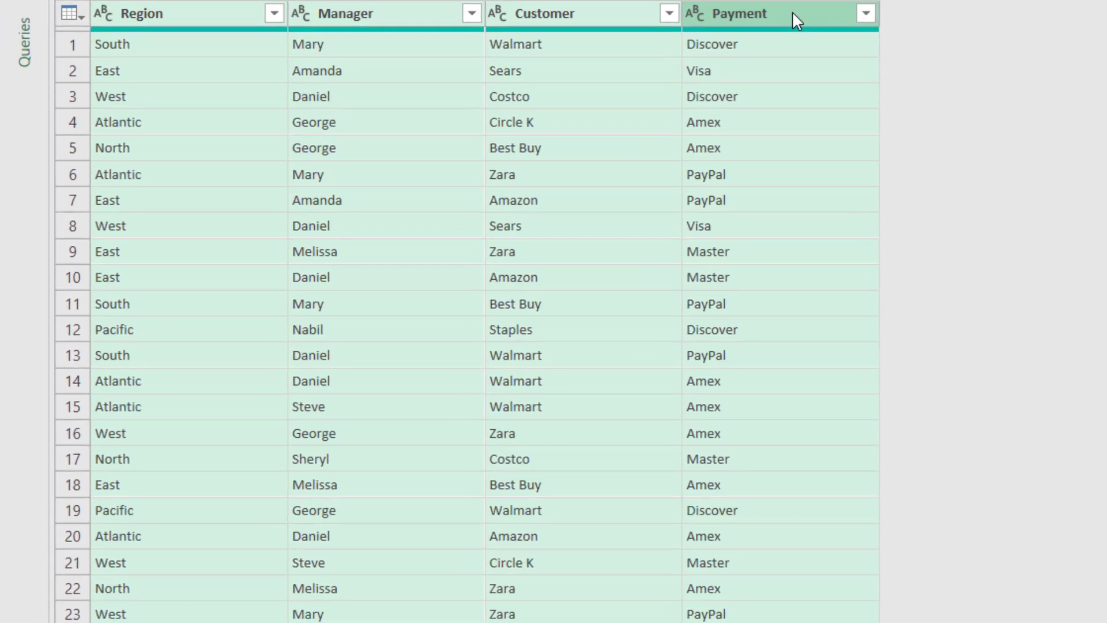
pyautogui.rightClick(795, 12)
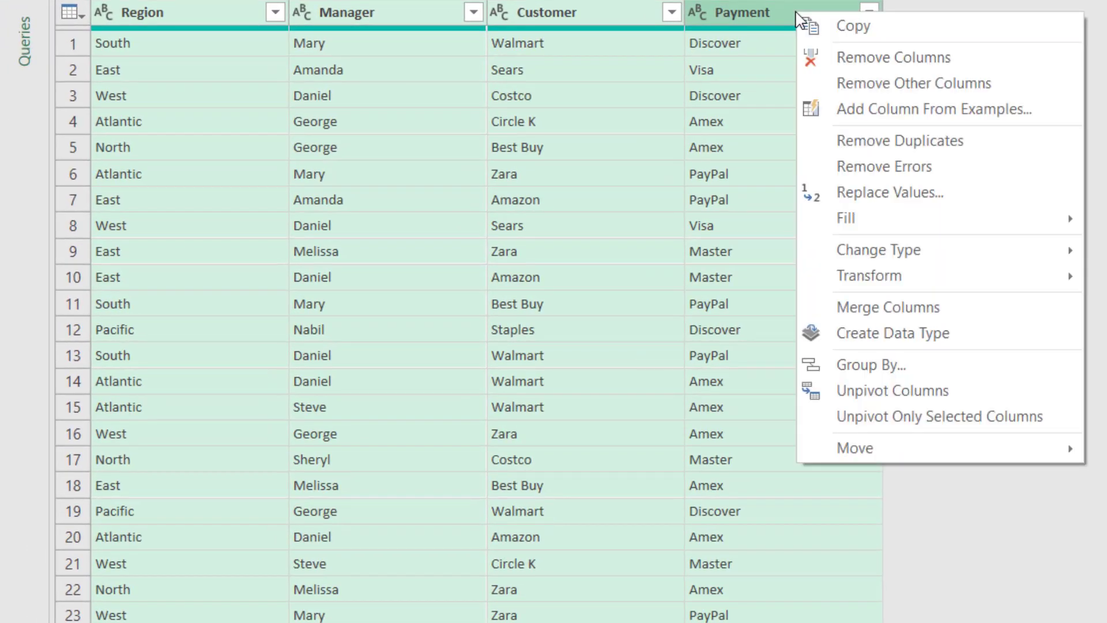
pyautogui.click(903, 398)
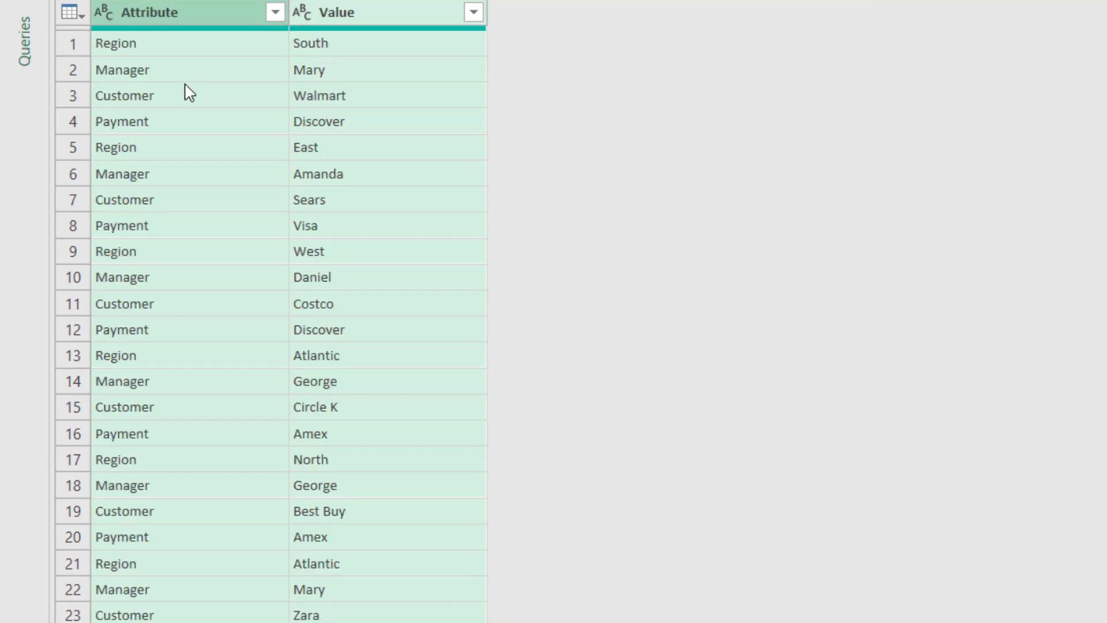
# Step: Rename the Attribute column of the Prep query to Field
pyautogui.doubleClick(154, 15)
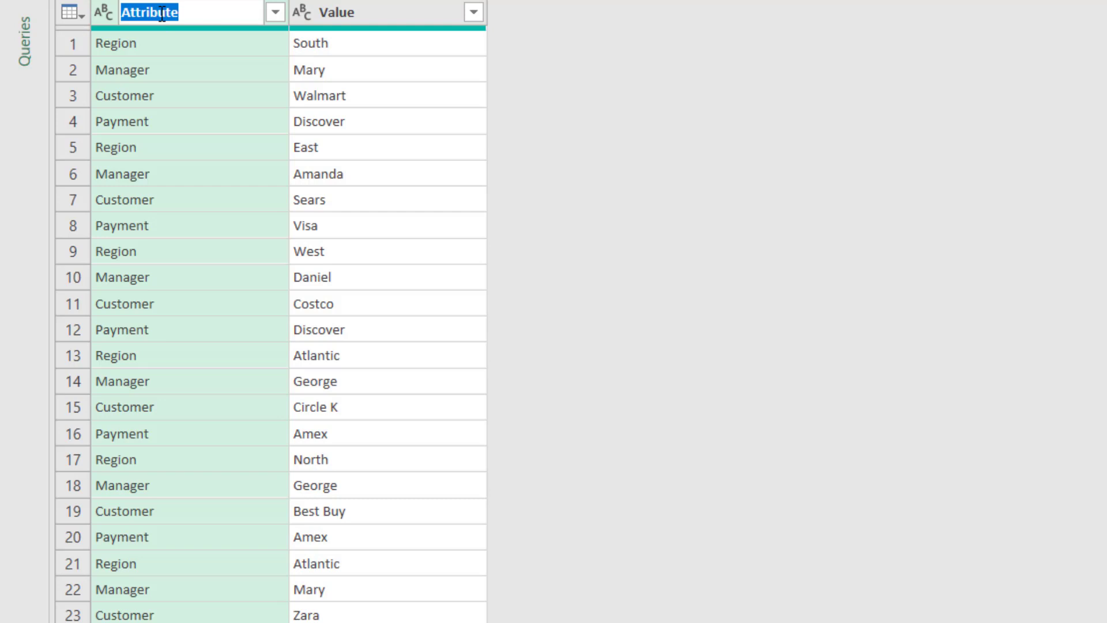
pyautogui.write('Field')
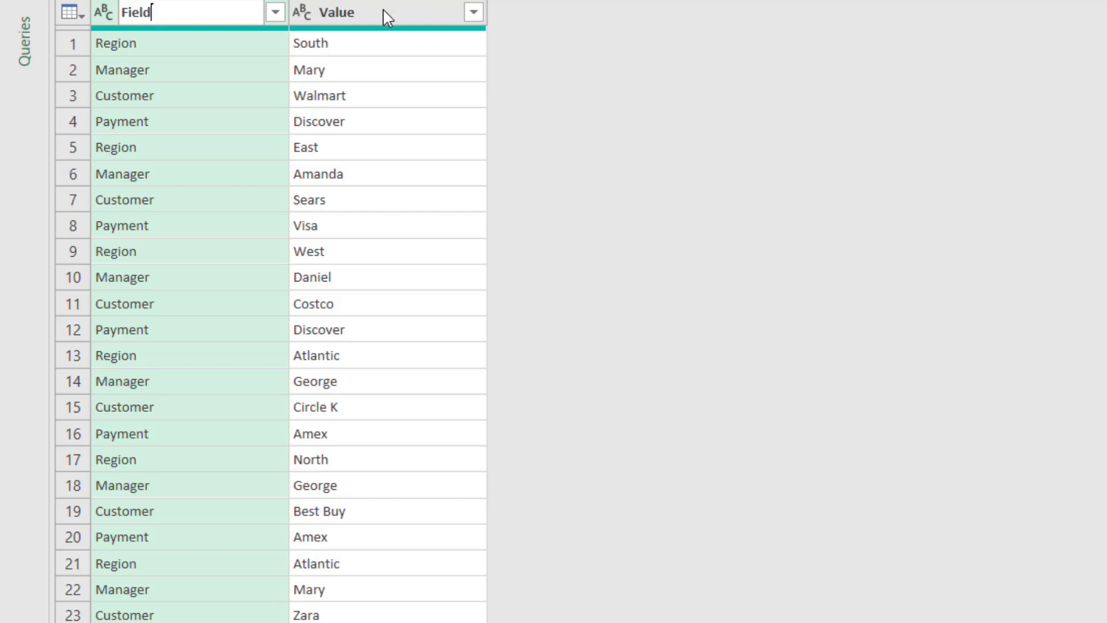
pyautogui.press('Return')
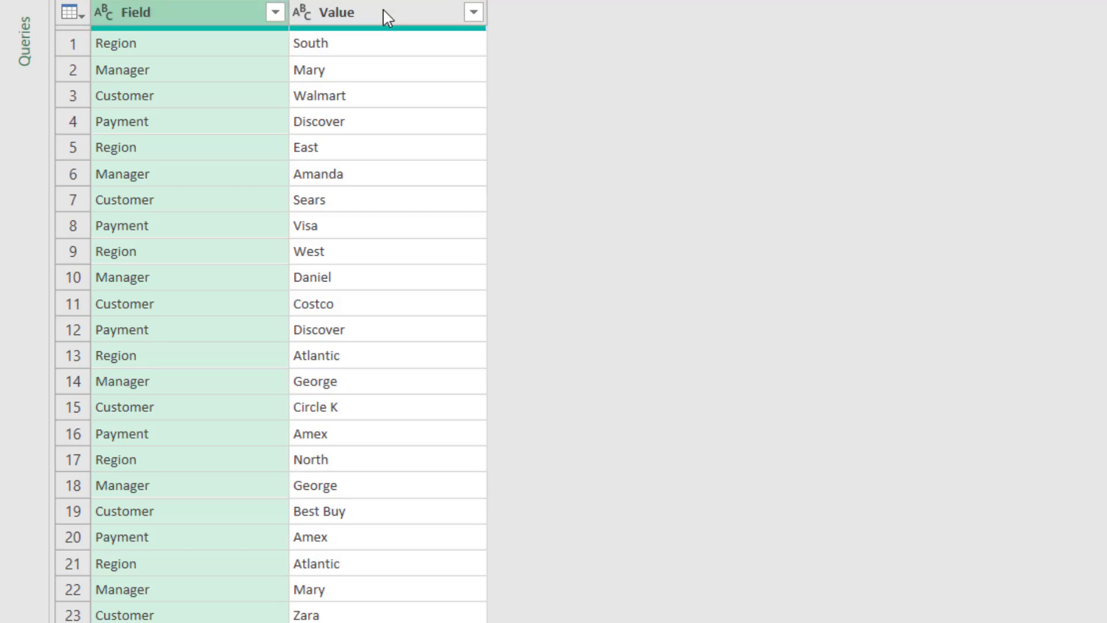
# Step: Remove duplicate rows from the Prep query based on the Value column
pyautogui.click(385, 12)
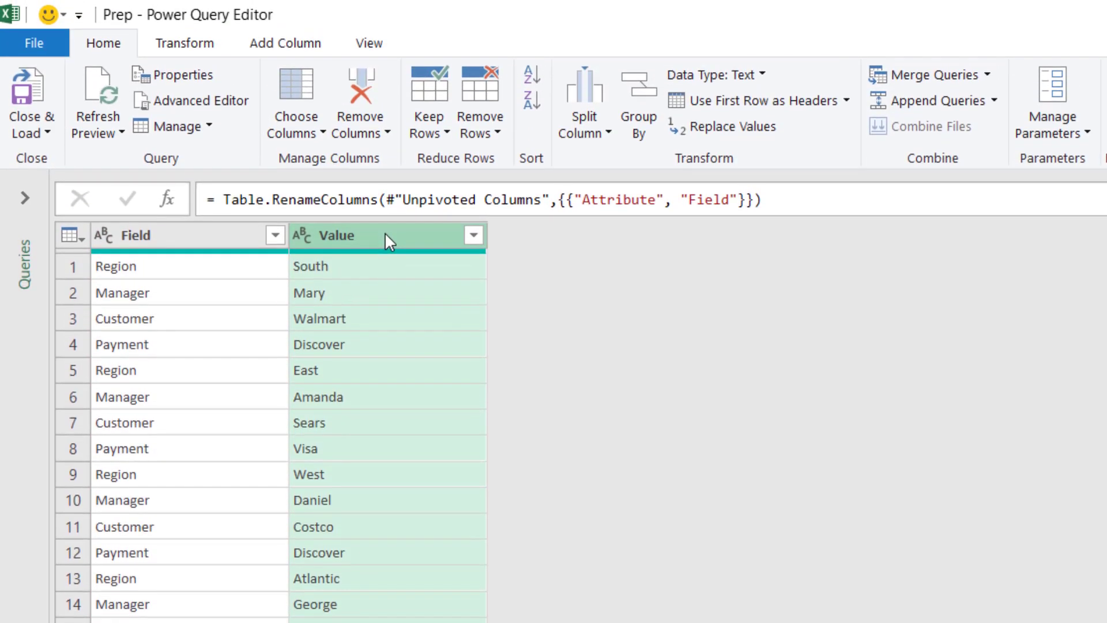
pyautogui.click(496, 136)
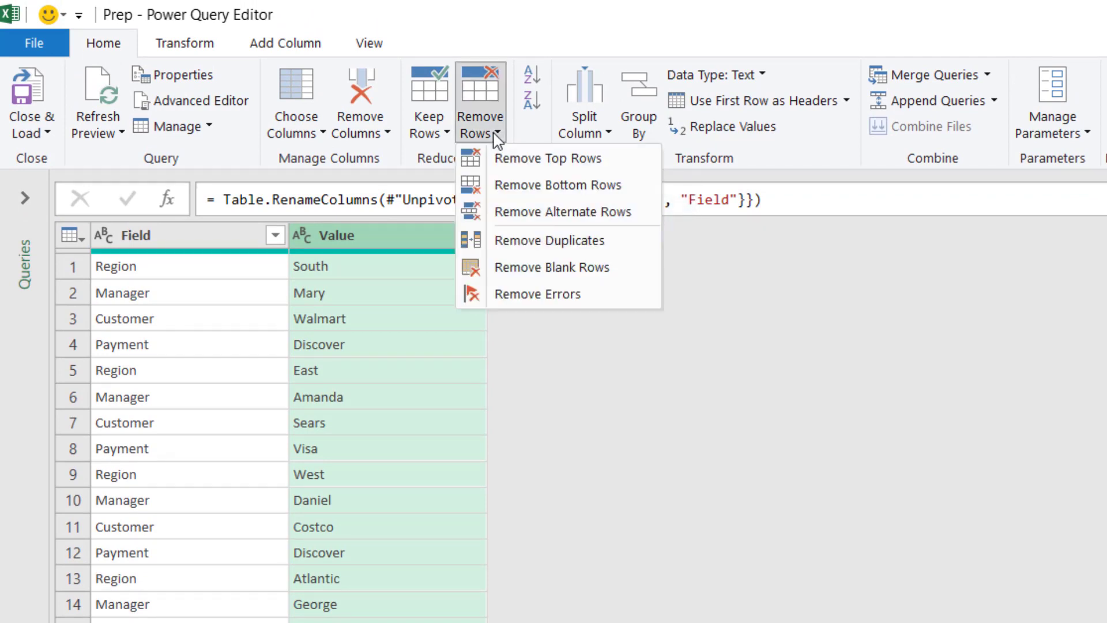
pyautogui.click(542, 252)
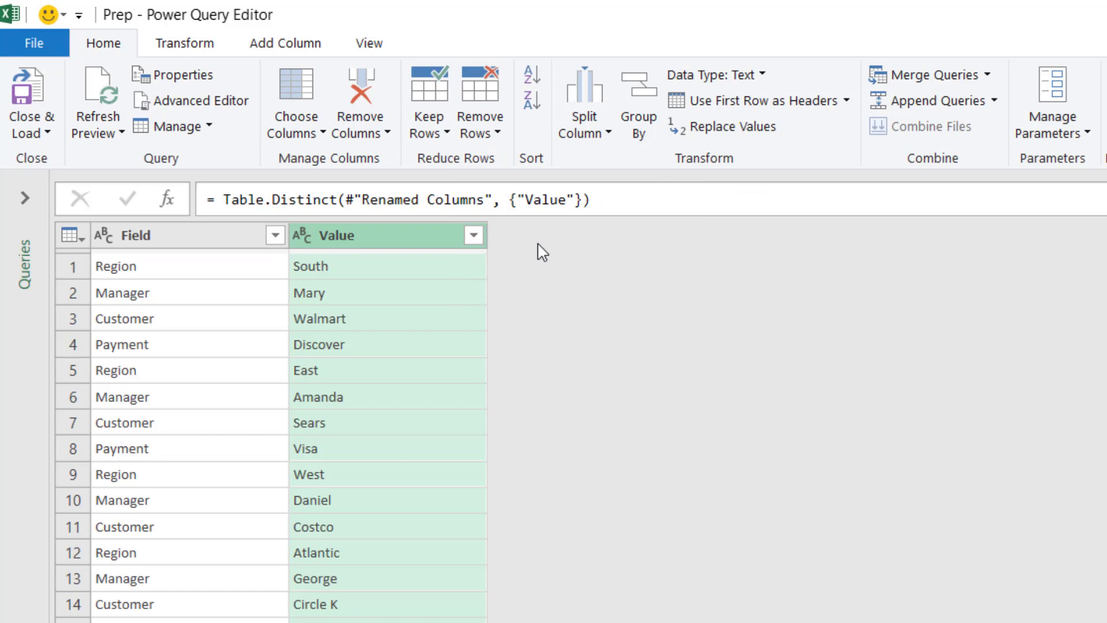
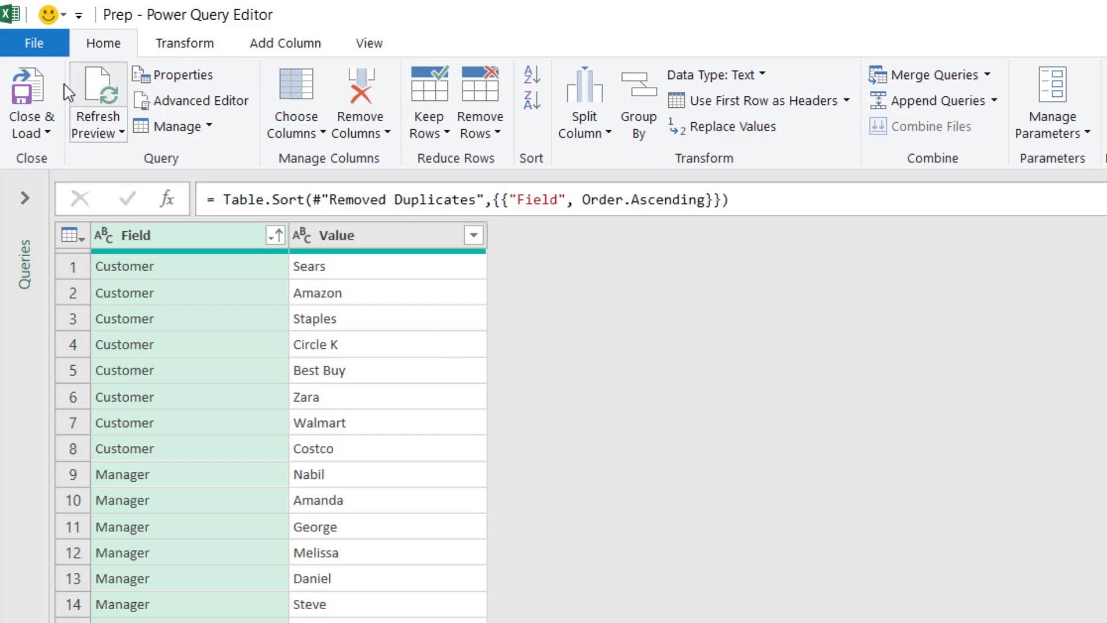
# Step: Load the Prep query as a table in the existing worksheet at cell V1 and close the queries list
pyautogui.click(49, 134)
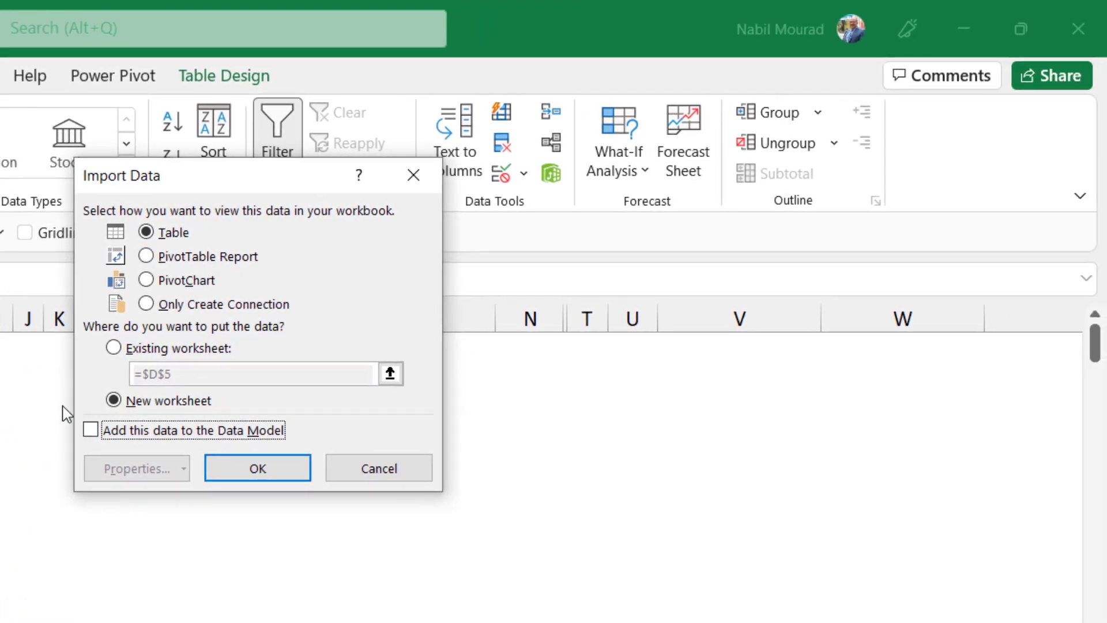
pyautogui.click(114, 349)
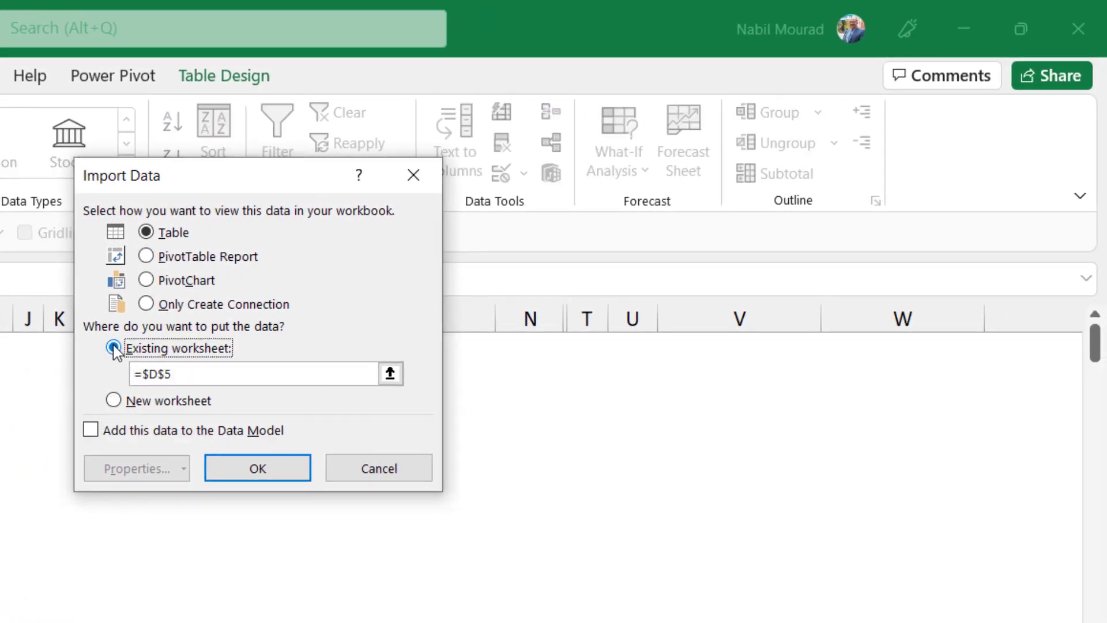
pyautogui.click(229, 376)
pyautogui.moveTo(230, 378); pyautogui.dragTo(101, 372)
pyautogui.press('BackSpace')
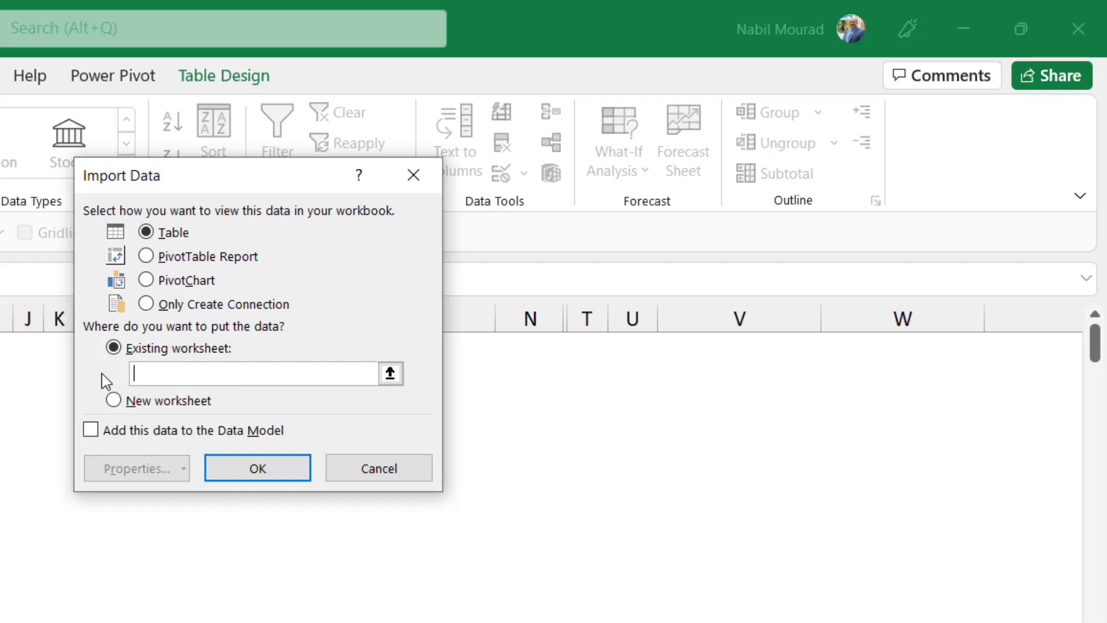
pyautogui.click(748, 342)
pyautogui.click(258, 468)
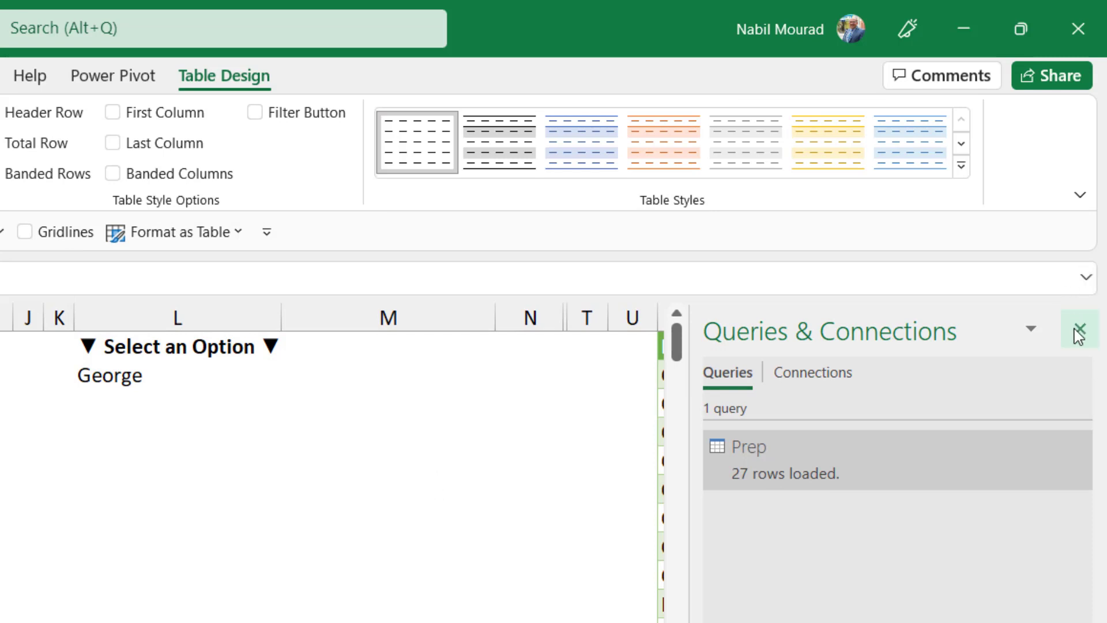
pyautogui.click(1078, 332)
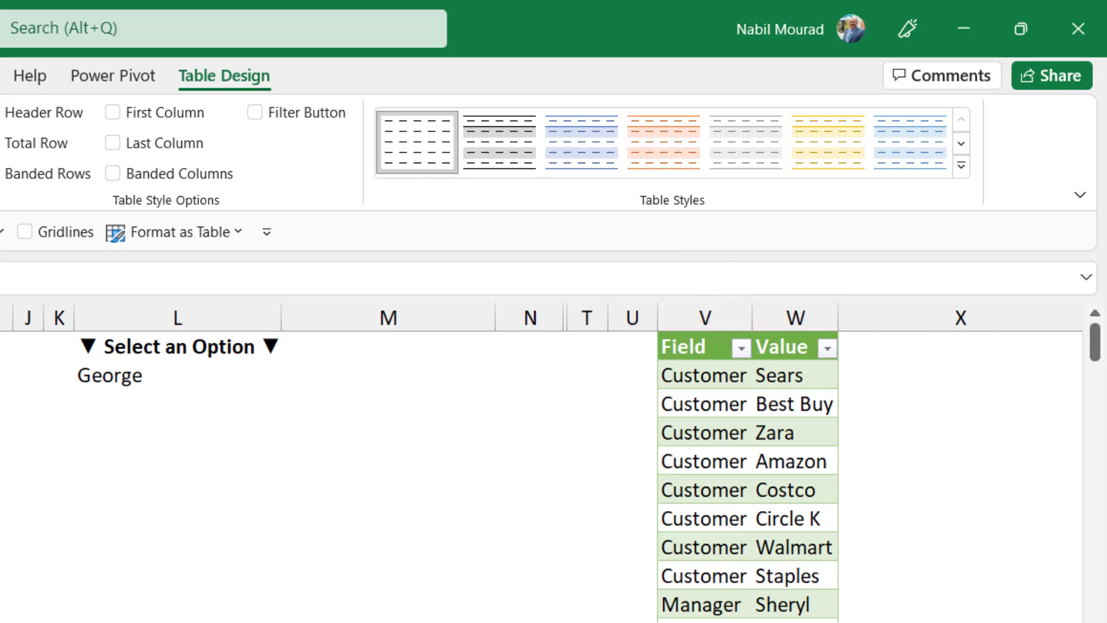
# Step: Enter =XLOOKUP(L2,Prep[Value],Prep[Field]) in cell M2 to return the field name of the selected option
pyautogui.click(383, 378)
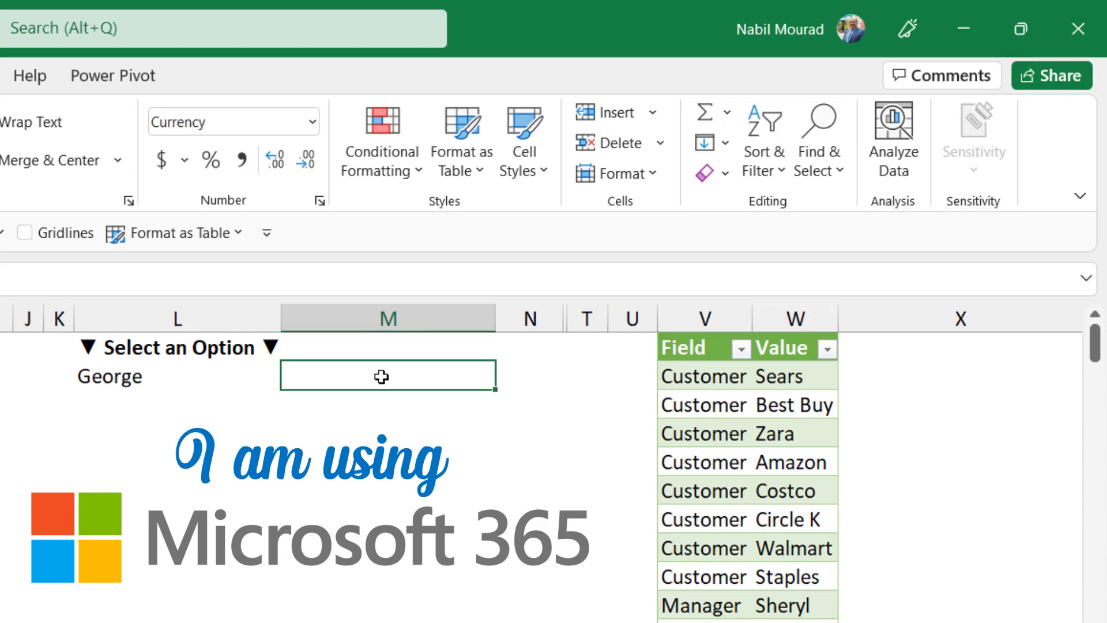
pyautogui.write('=xl')
pyautogui.press('Tab')
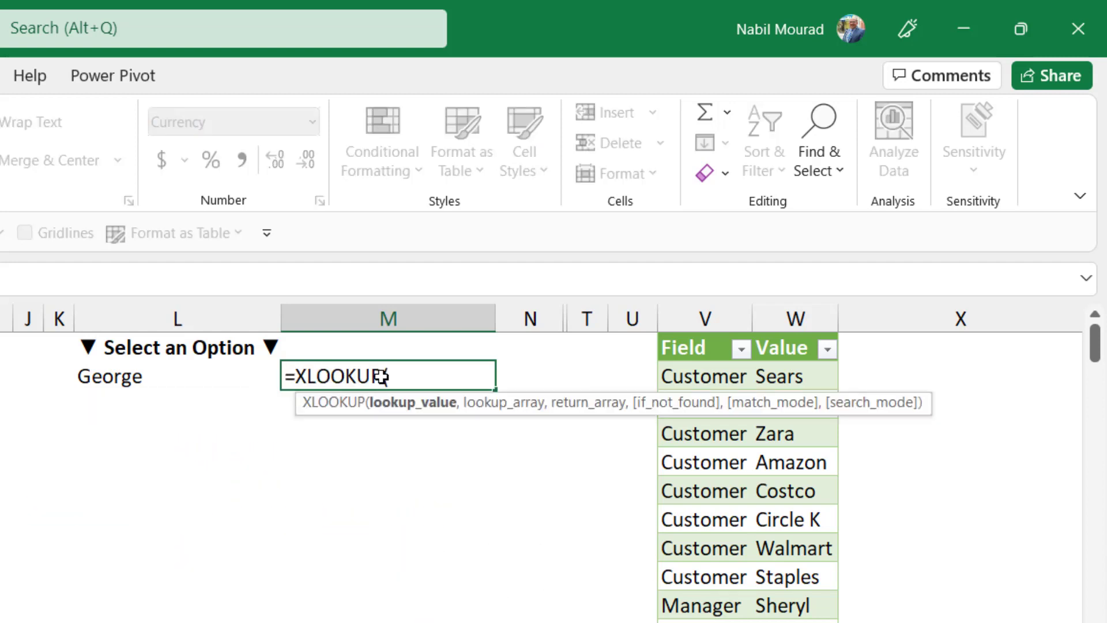
pyautogui.click(152, 372)
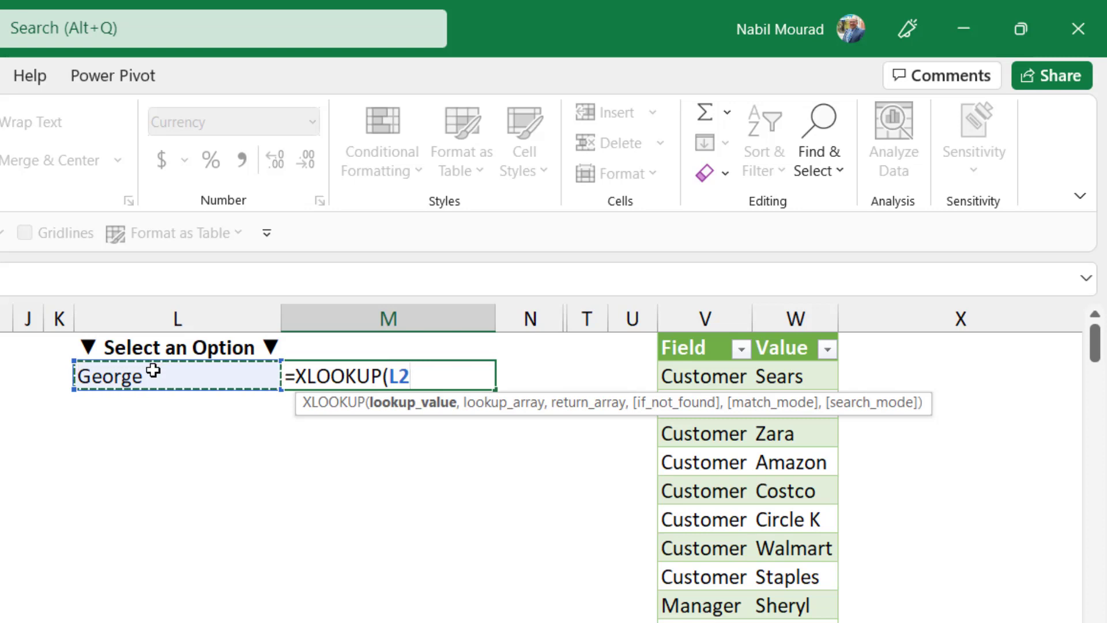
pyautogui.write(',')
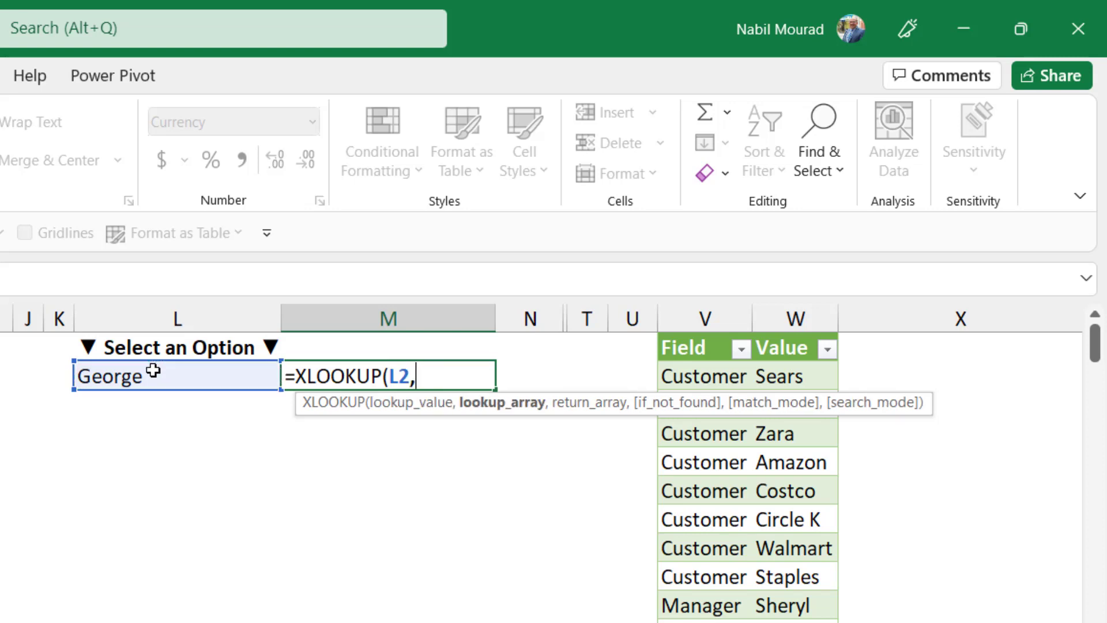
pyautogui.click(796, 332)
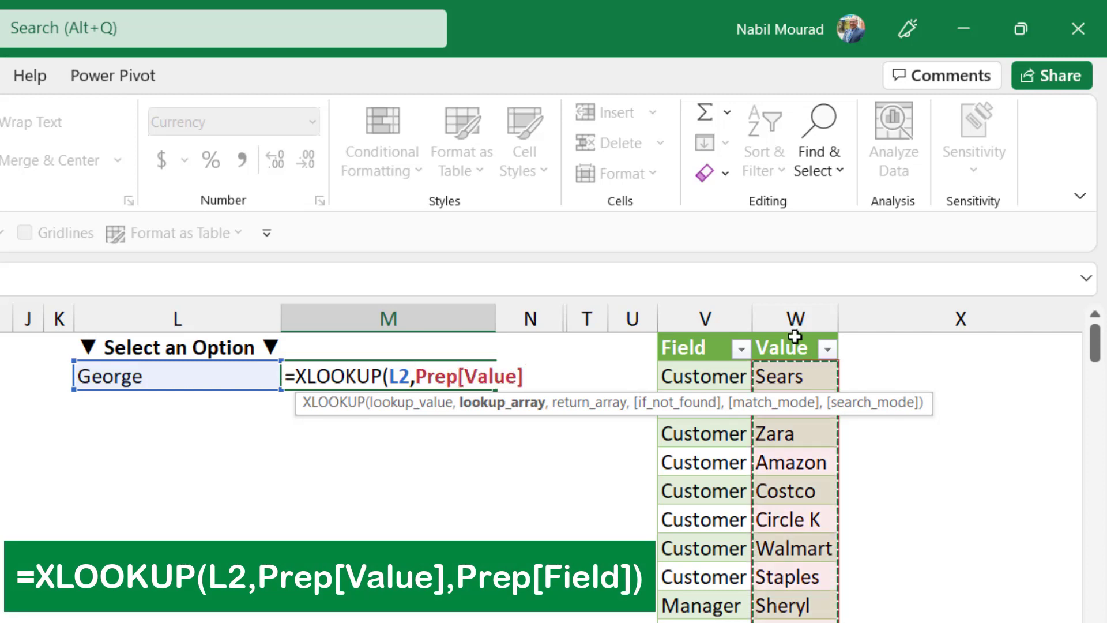
pyautogui.write(',')
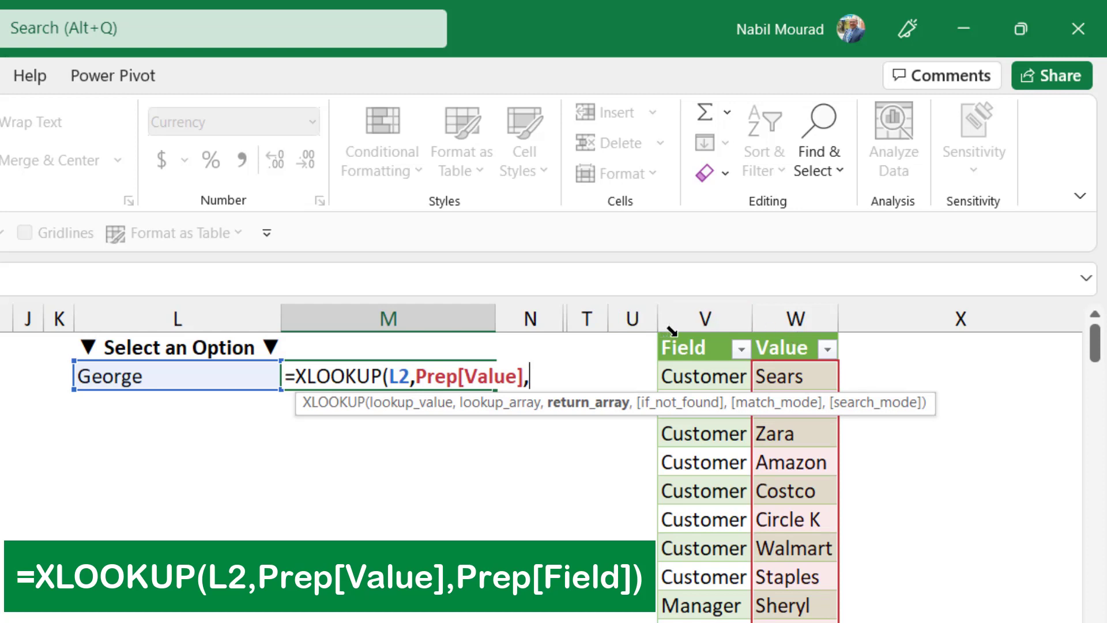
pyautogui.click(703, 328)
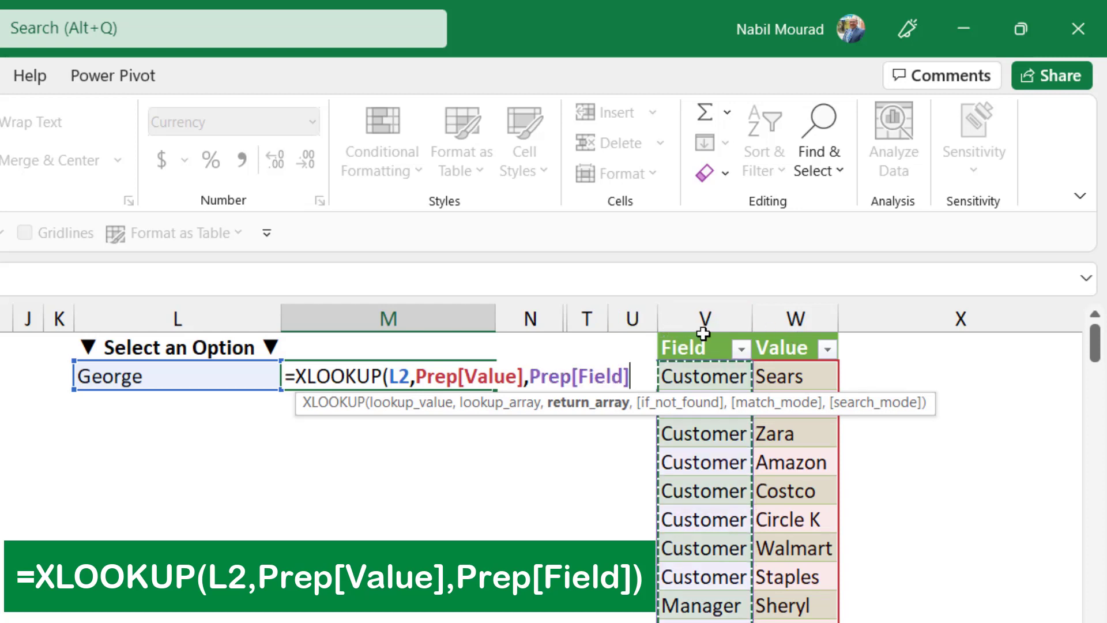
pyautogui.write(')')
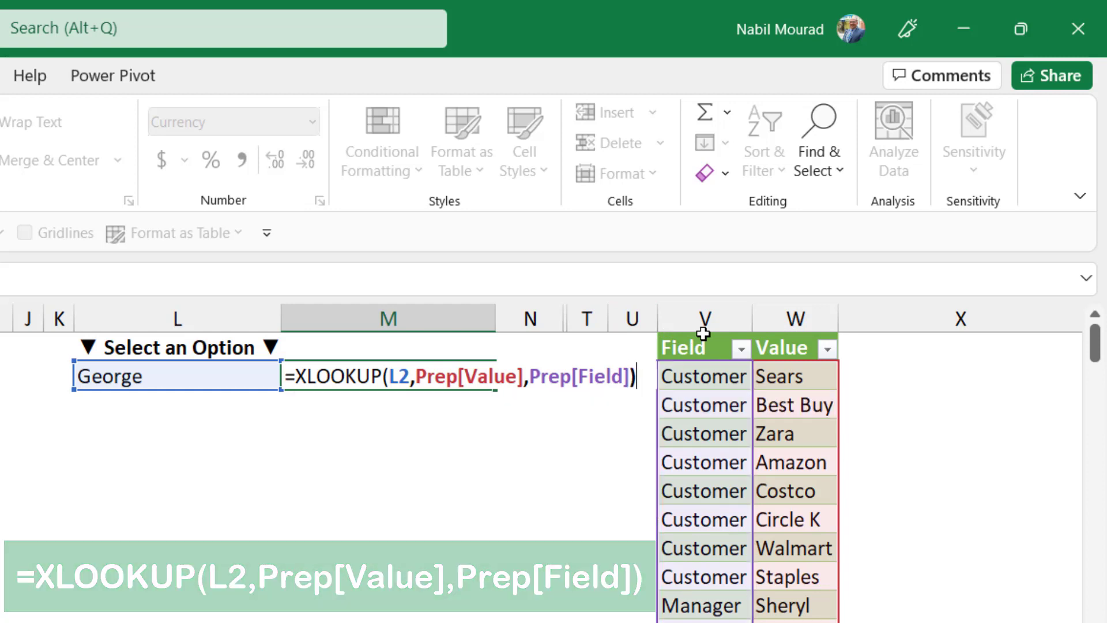
pyautogui.press('Return')
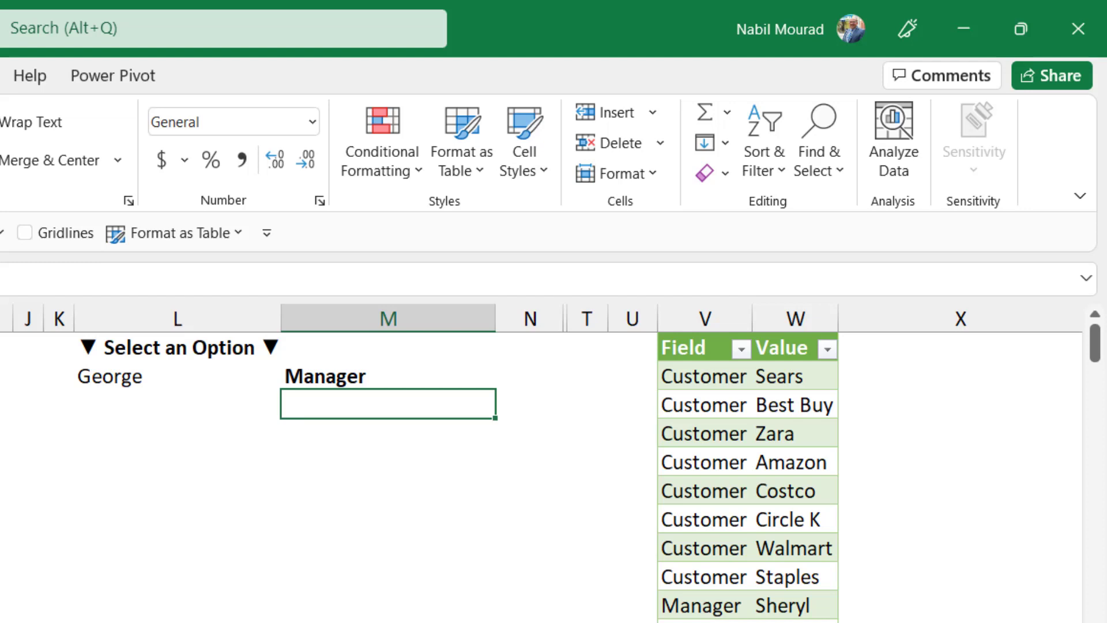
# Step: Select Payment and then Visa from the multi-level drop-down in cell L2 to test the field lookup
pyautogui.click(158, 376)
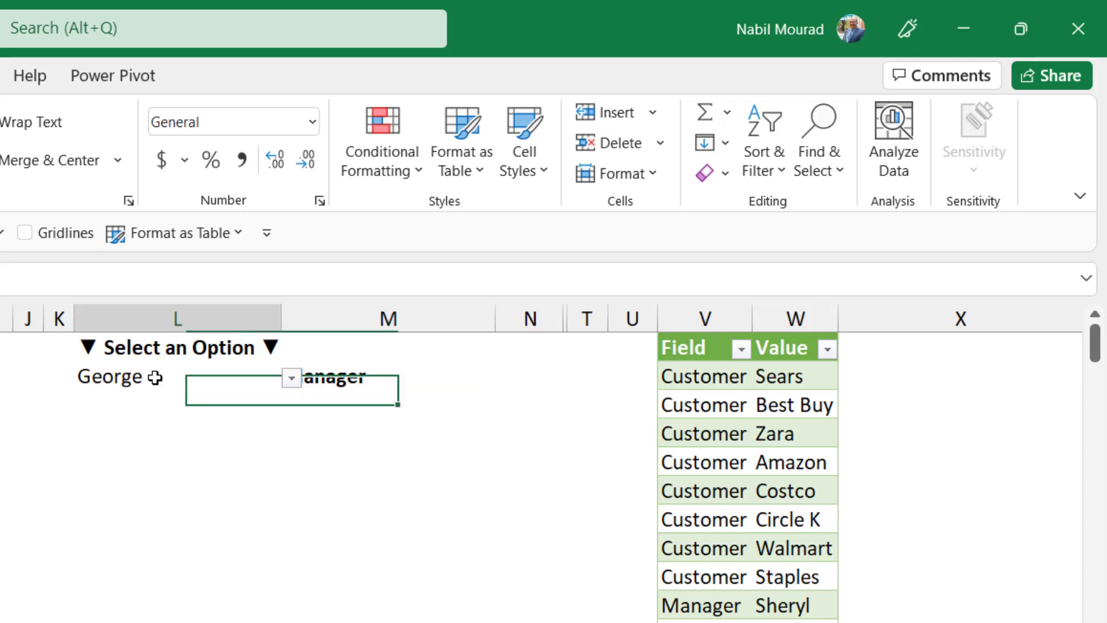
pyautogui.click(292, 378)
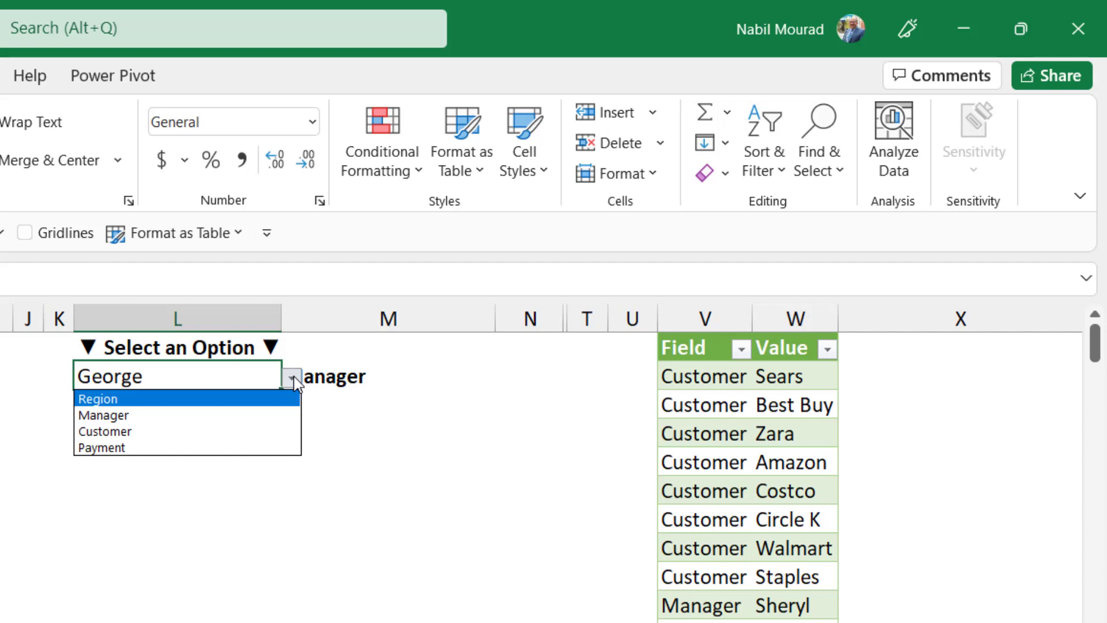
pyautogui.click(118, 448)
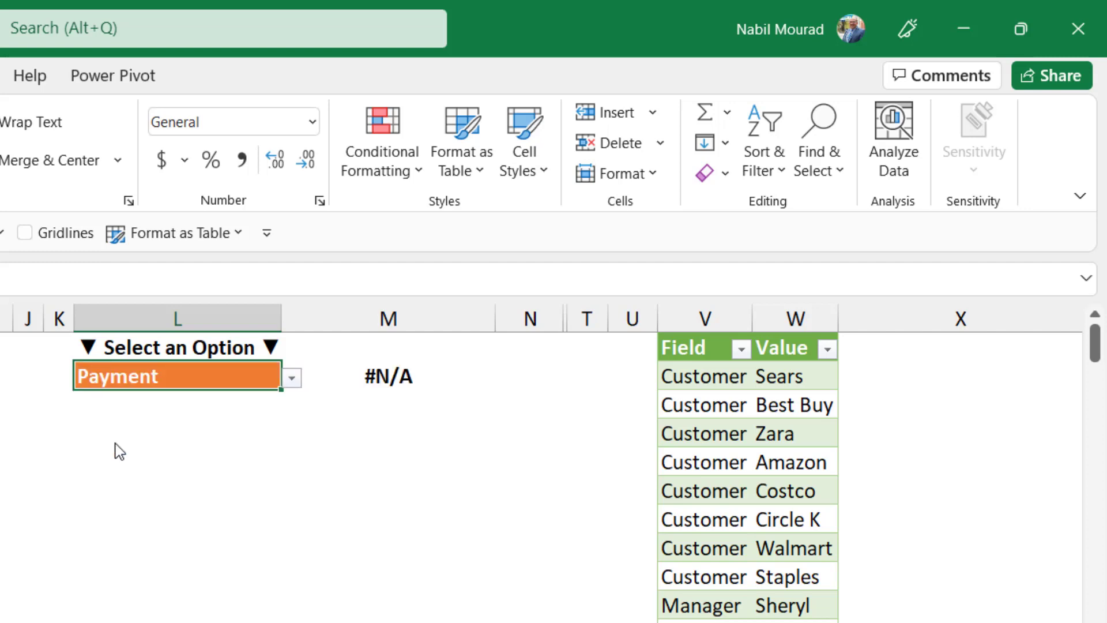
pyautogui.click(293, 378)
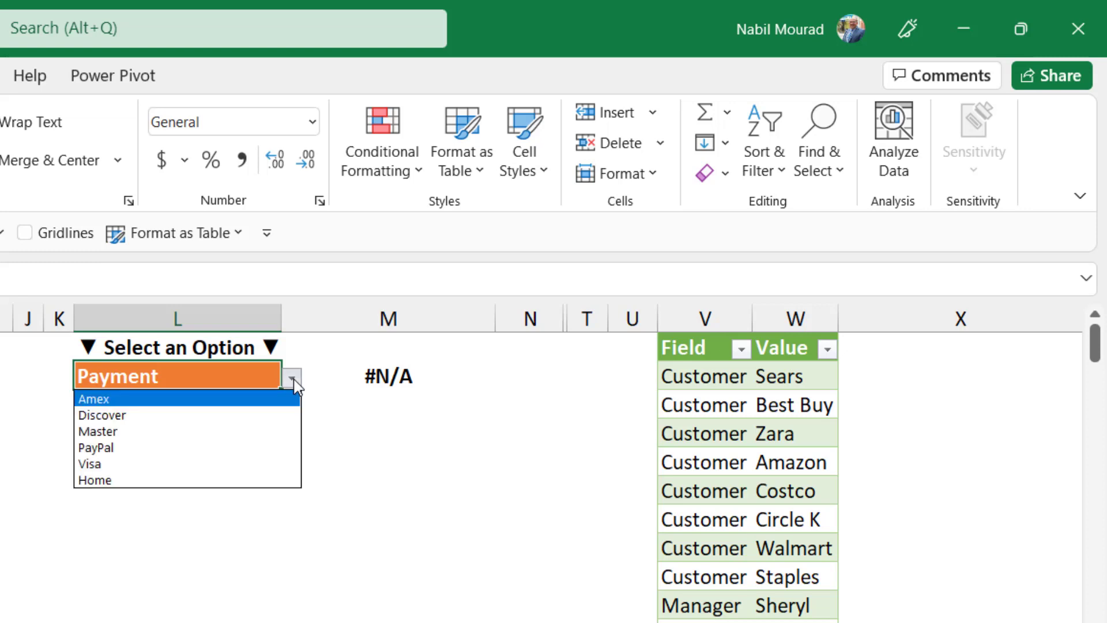
pyautogui.click(101, 464)
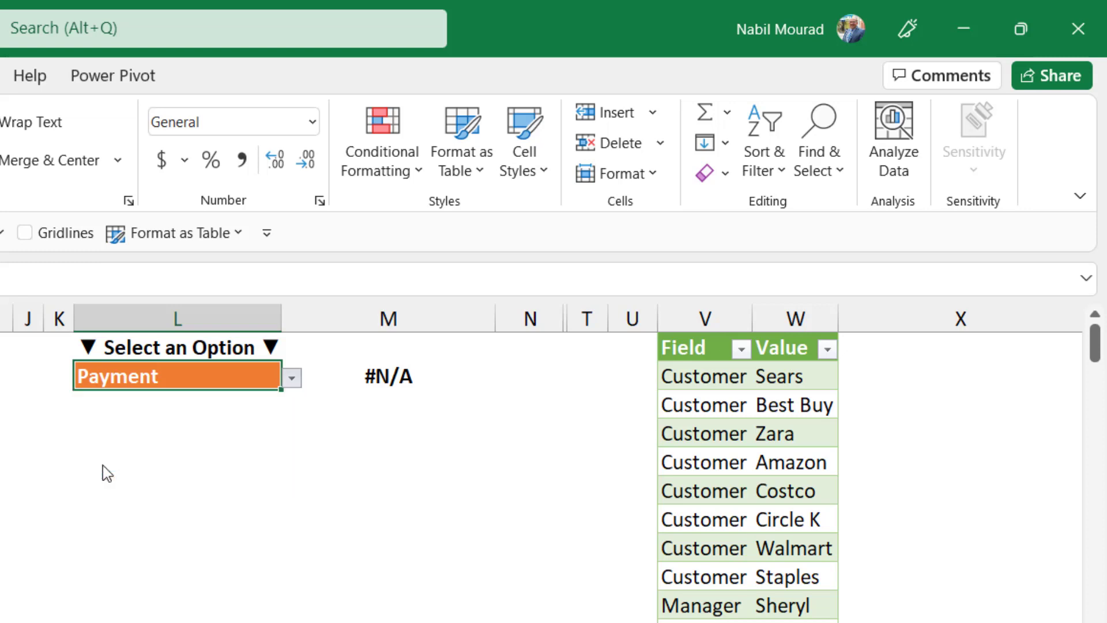
# Step: Widen columns T and U to push the Prep lookup table out of view
pyautogui.click(431, 378)
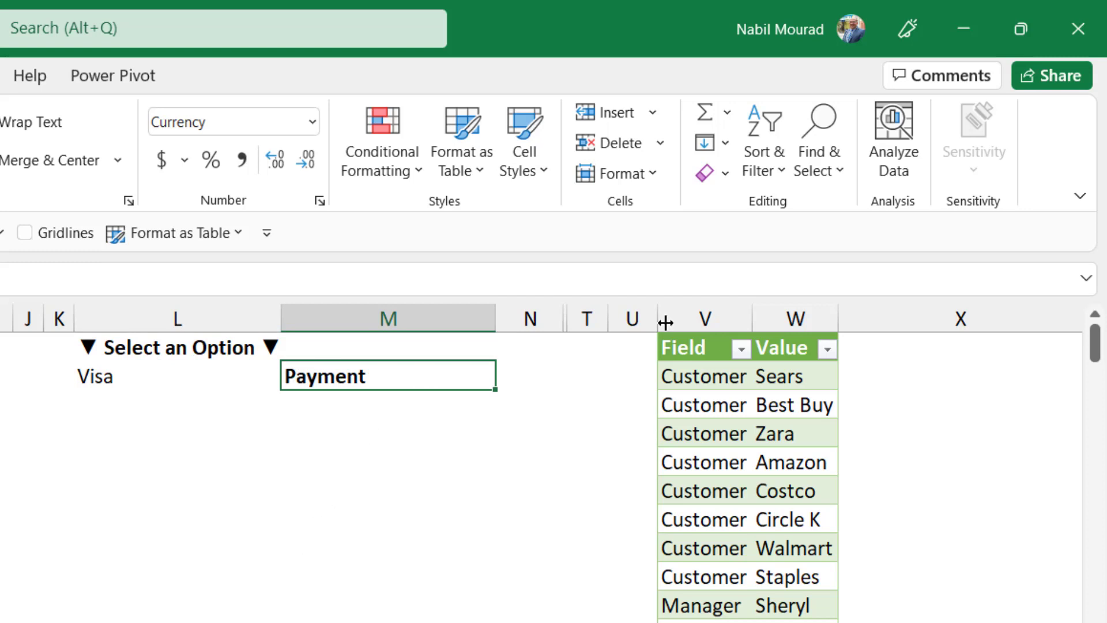
pyautogui.moveTo(588, 314); pyautogui.dragTo(858, 317)
# Step: Change M2's formula to =MATCH(XLOOKUP(L2,Prep[Value],Prep[Field]),Start[[#Headers],[Region]:[Payment]],0) and apply the General number format
pyautogui.click(324, 381)
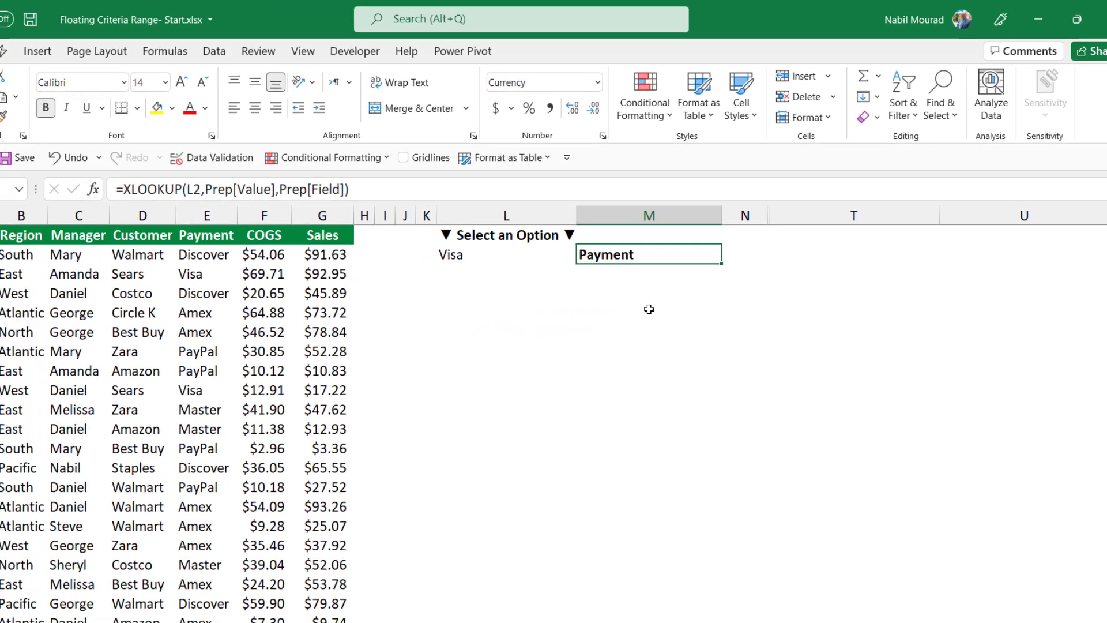
pyautogui.press('F2')
pyautogui.press('F2')
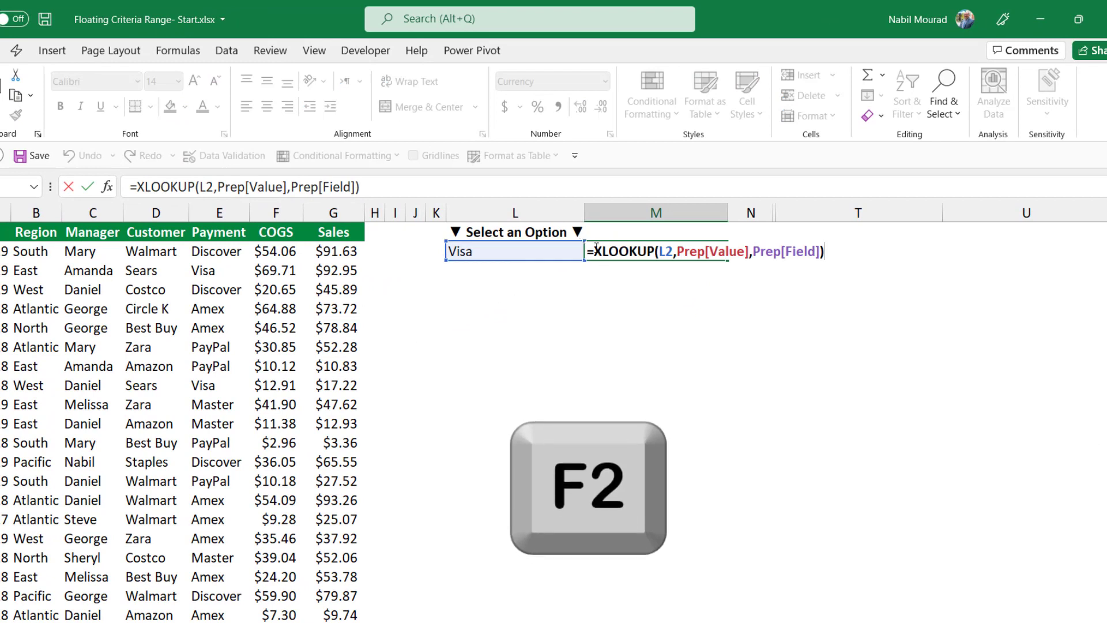
pyautogui.write('Mat')
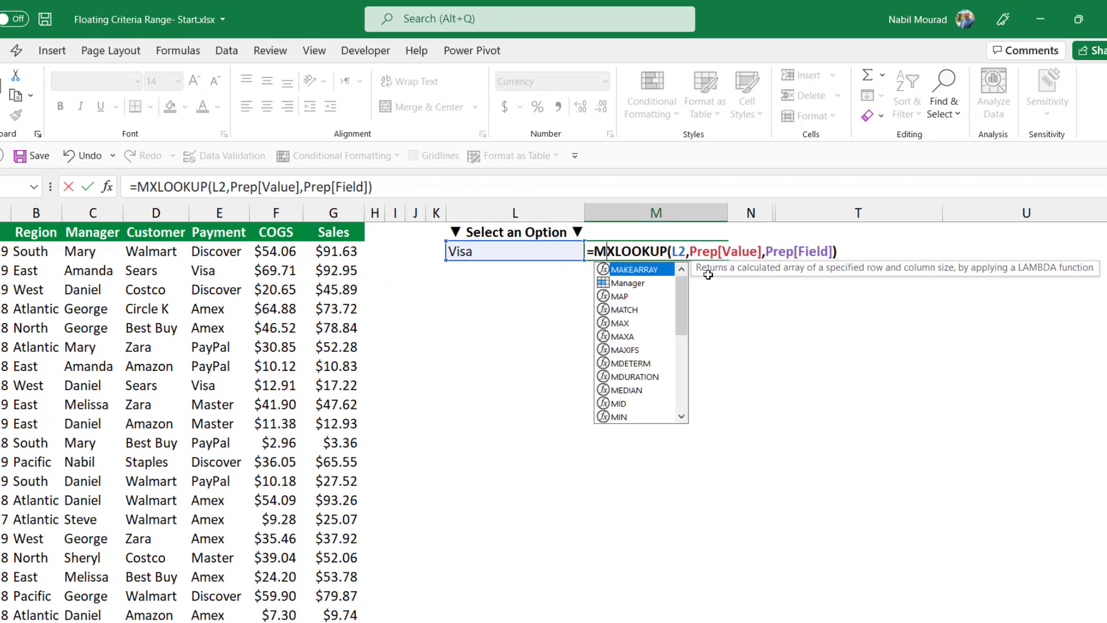
pyautogui.write('ch')
pyautogui.press('Tab')
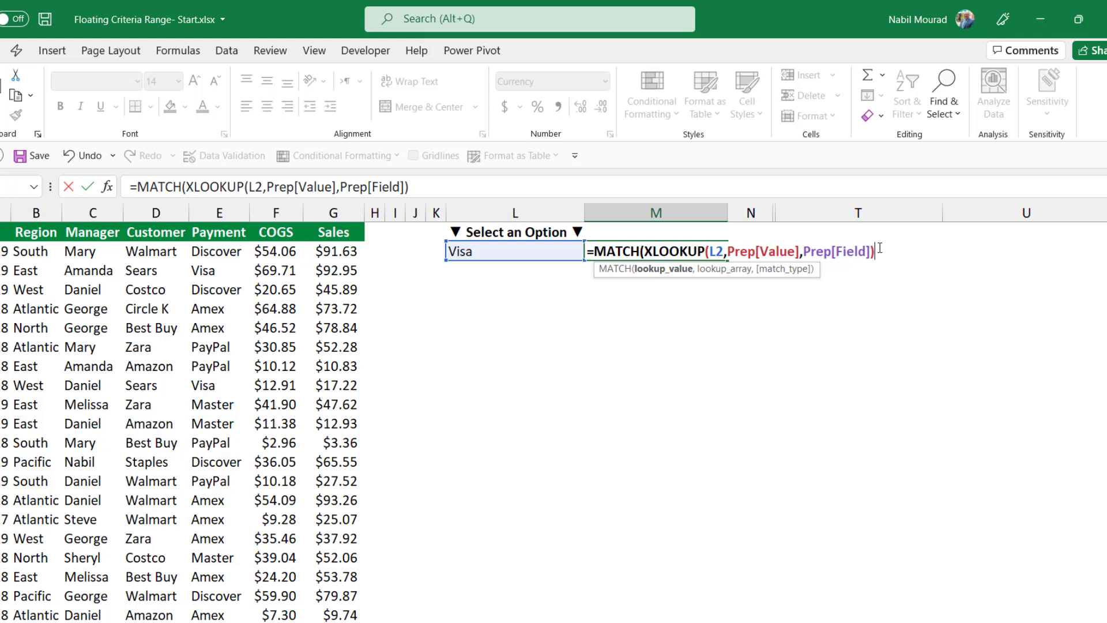
pyautogui.write(',')
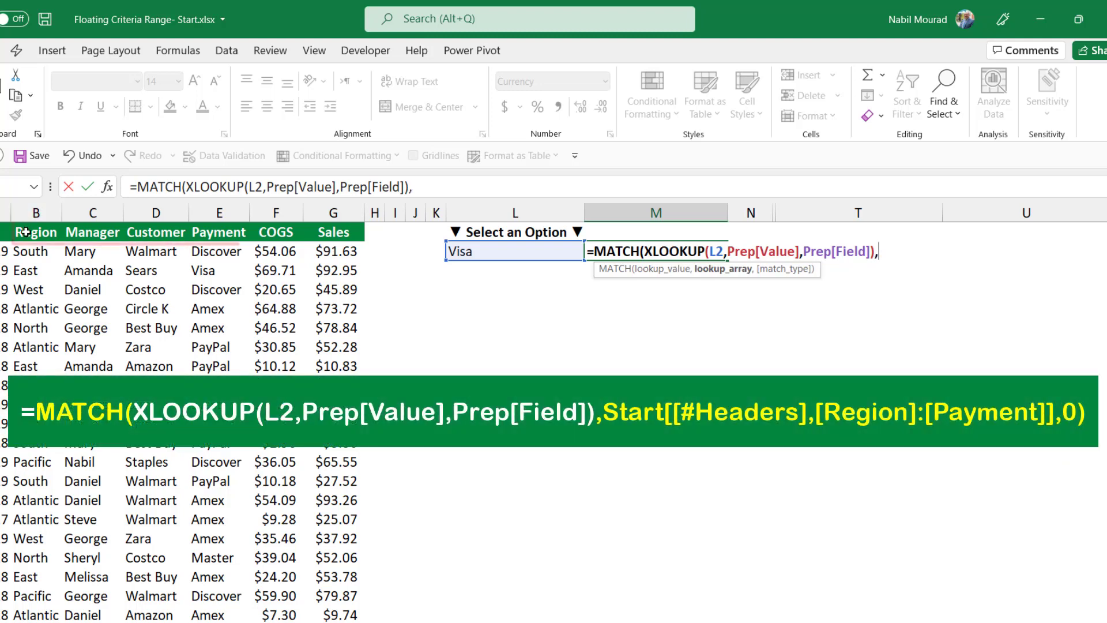
pyautogui.moveTo(26, 232); pyautogui.dragTo(212, 236)
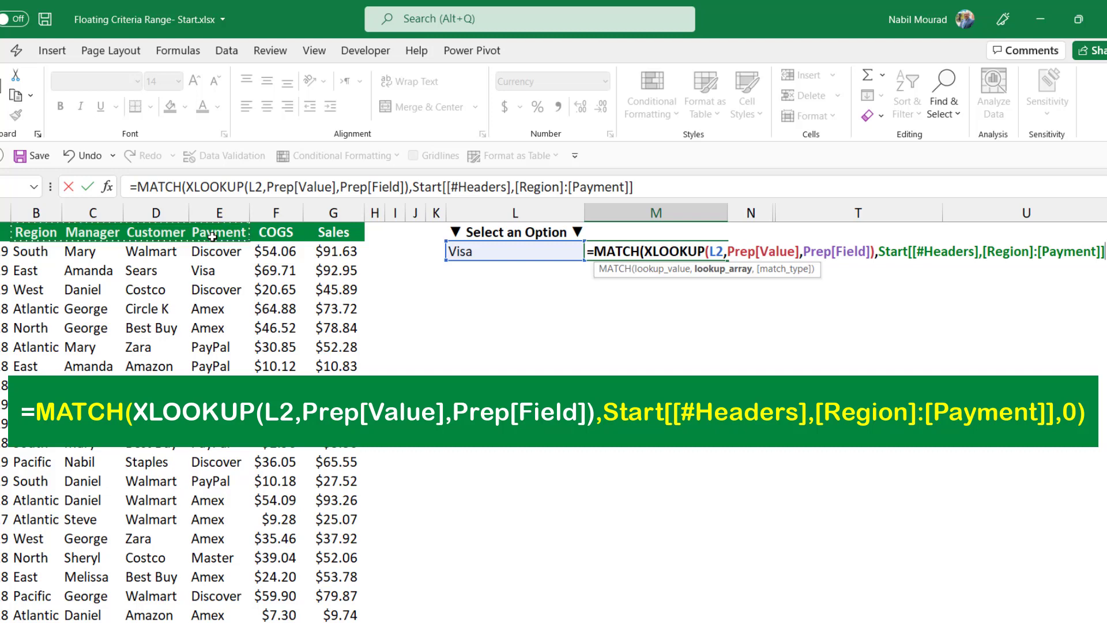
pyautogui.write(',0')
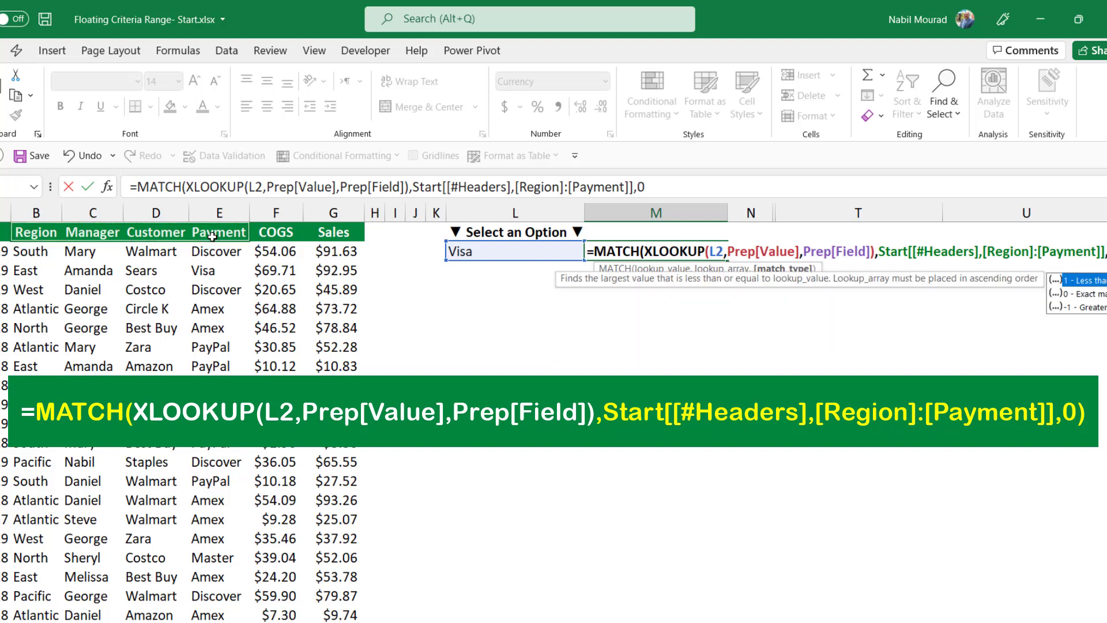
pyautogui.write(')')
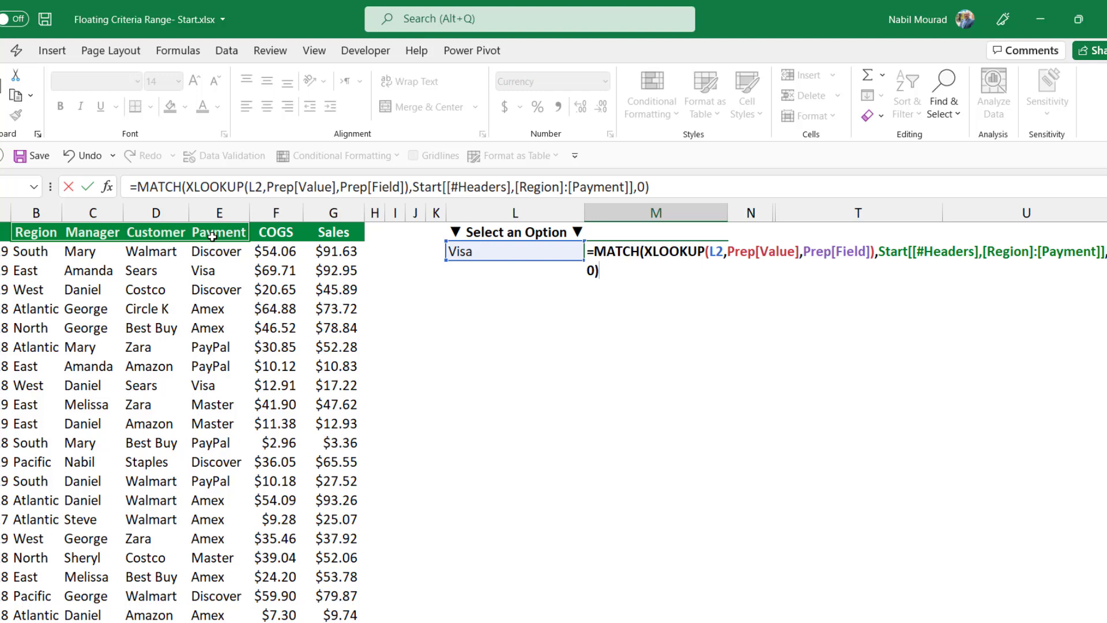
pyautogui.press('Return')
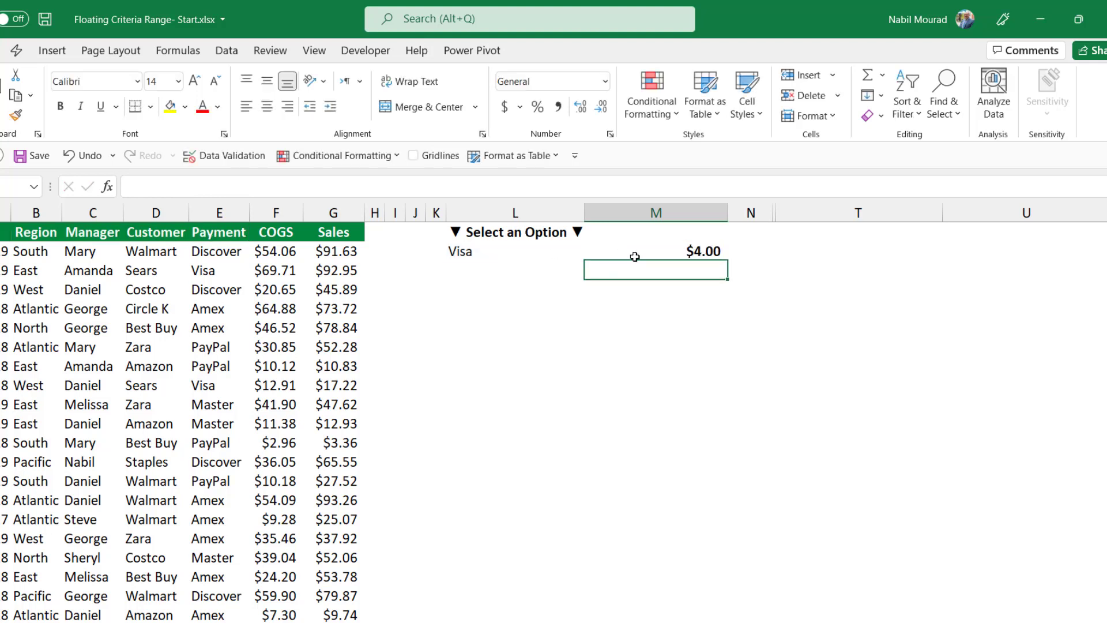
pyautogui.click(714, 250)
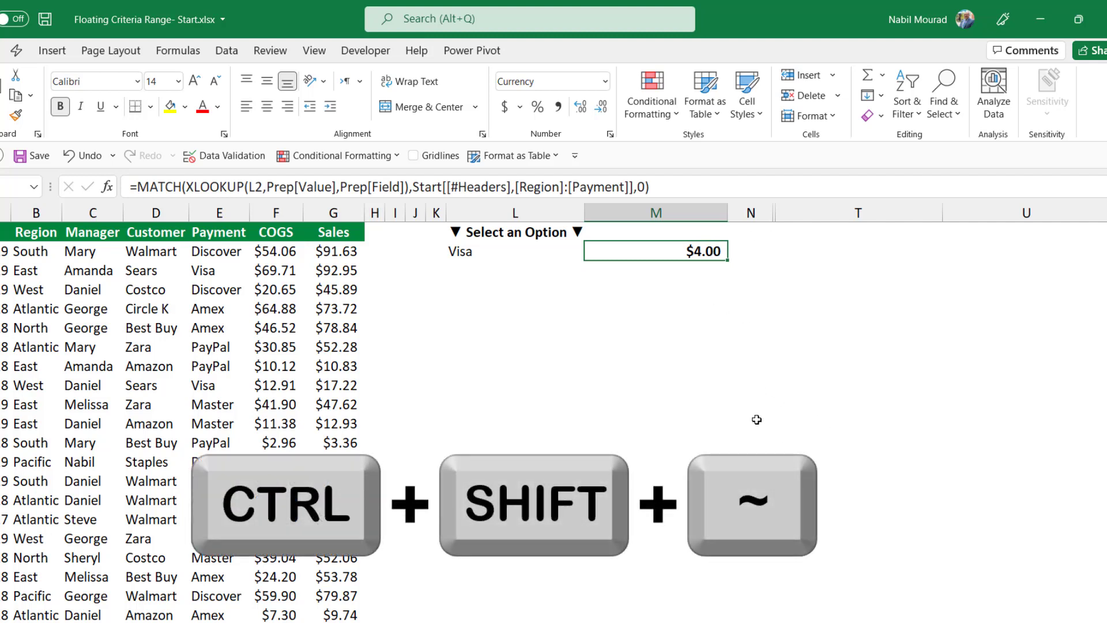
pyautogui.hotkey('ctrl', 'shift', '~')
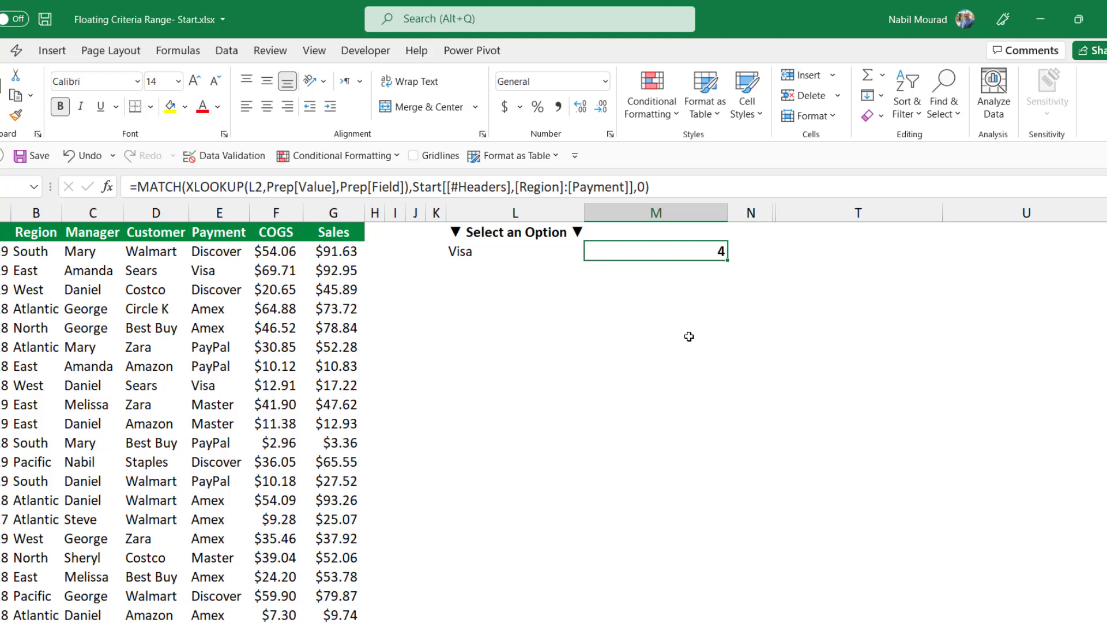
# Step: Select Region and then North from the multi-level drop-down in cell L2
pyautogui.click(489, 252)
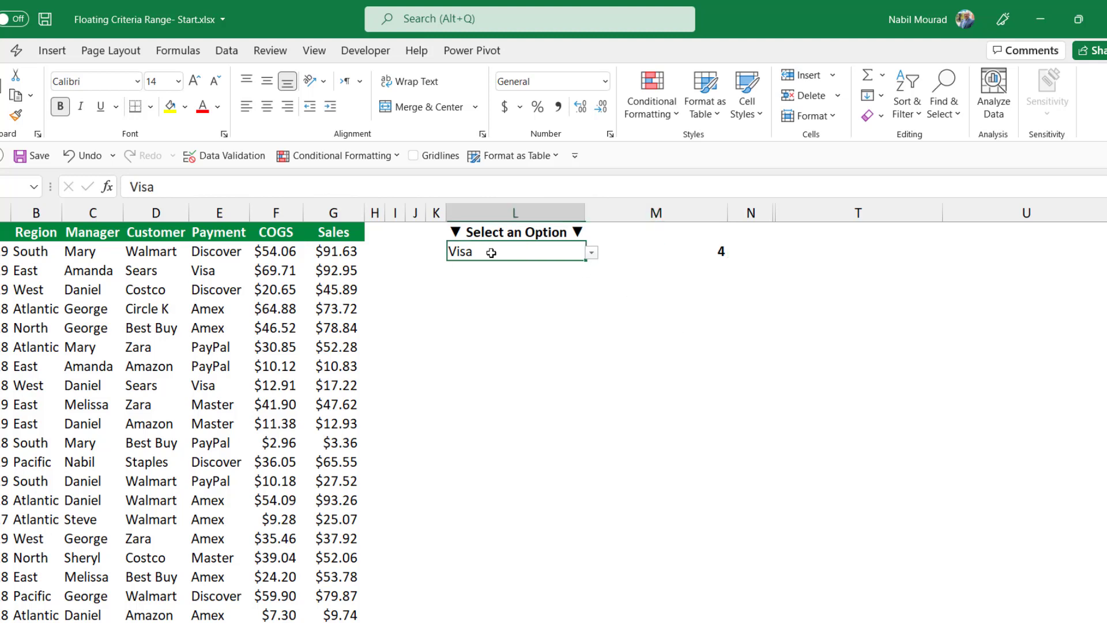
pyautogui.click(592, 253)
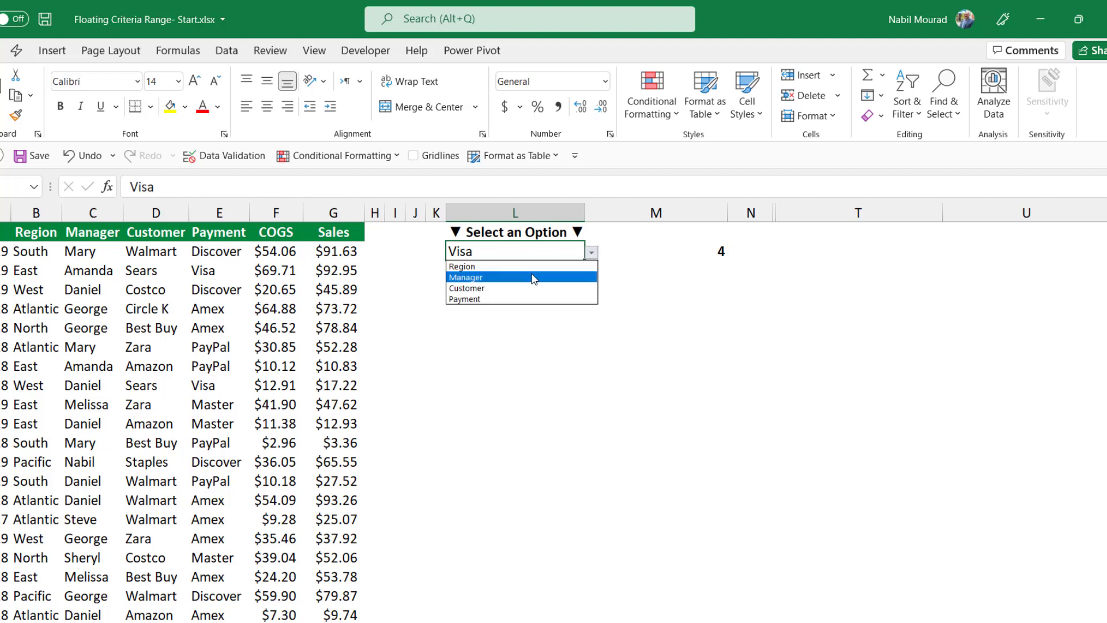
pyautogui.click(476, 267)
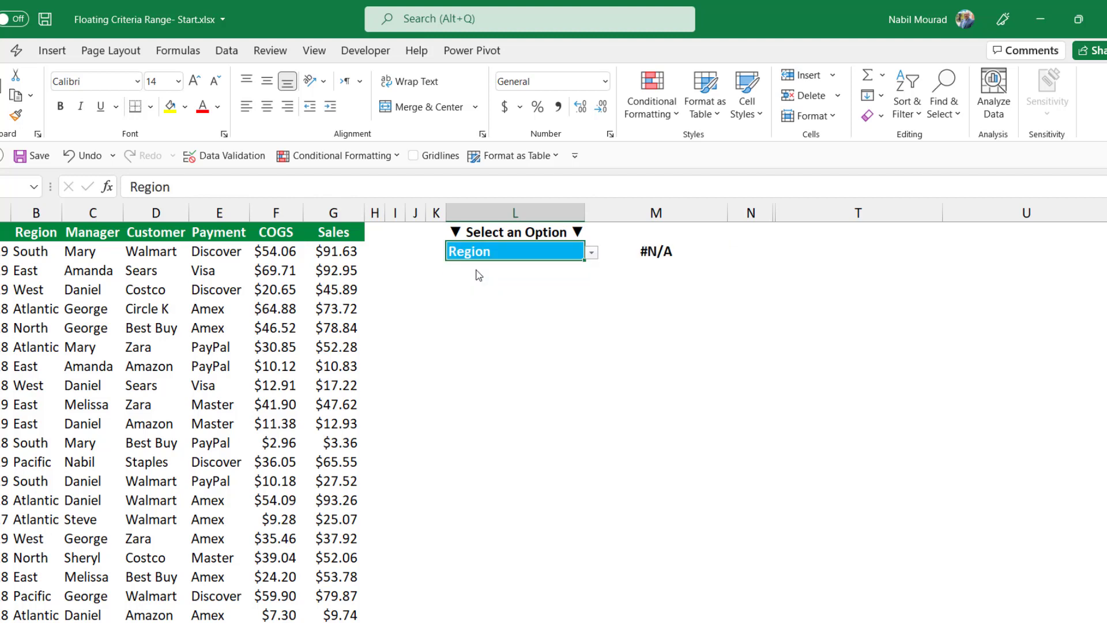
pyautogui.click(591, 253)
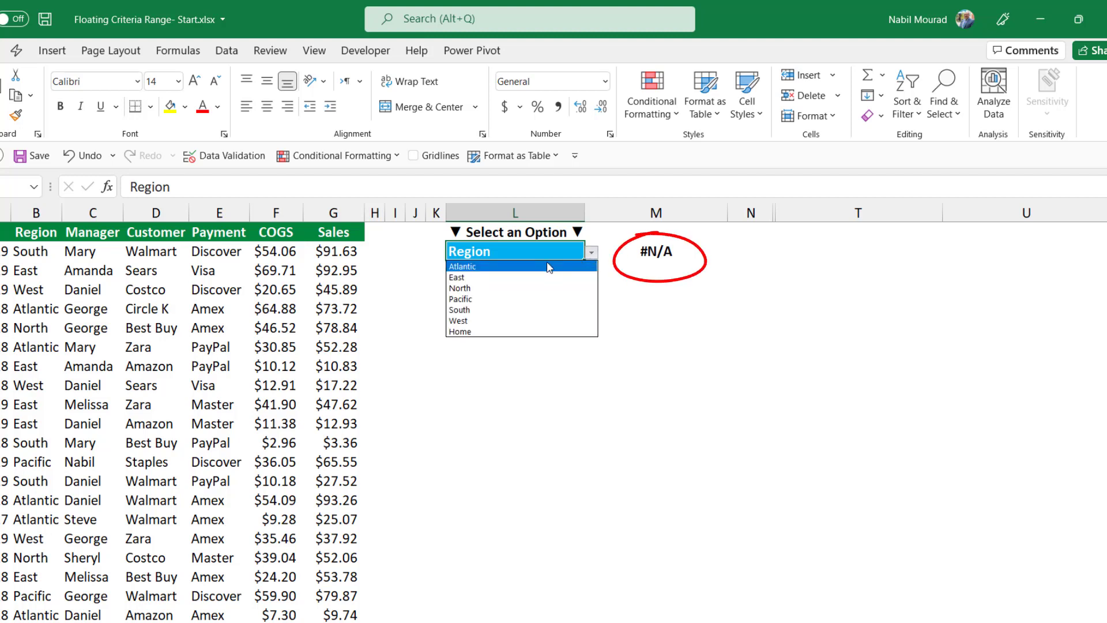
pyautogui.click(482, 289)
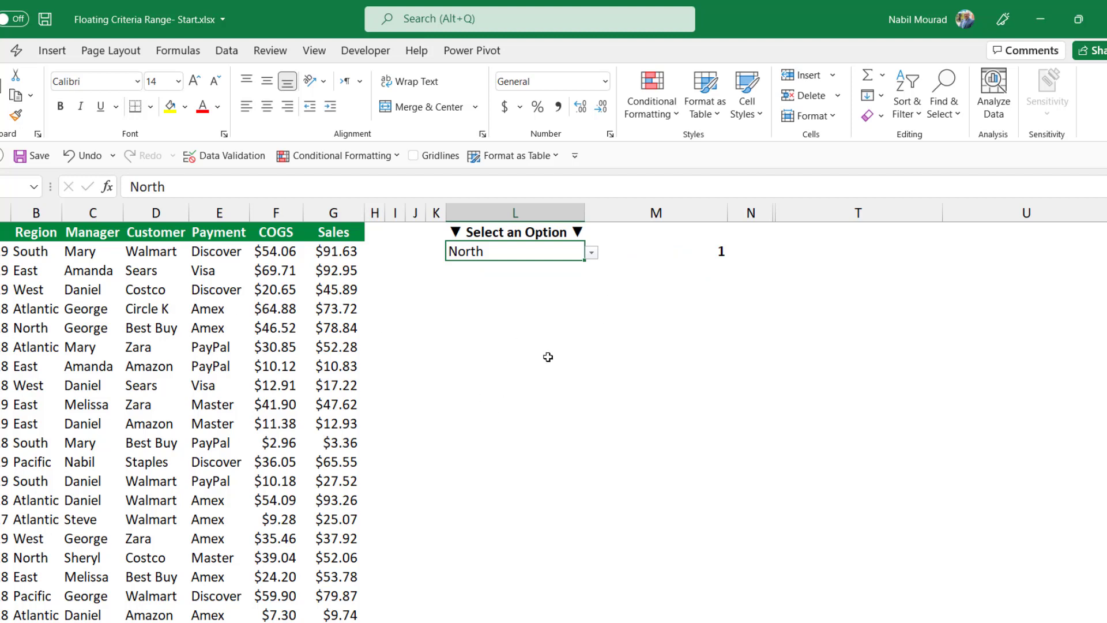
# Step: Nest M2's MATCH formula as the column number of INDEX over Start[[#All],[Region]:[Payment]], leaving the row number empty
pyautogui.click(685, 251)
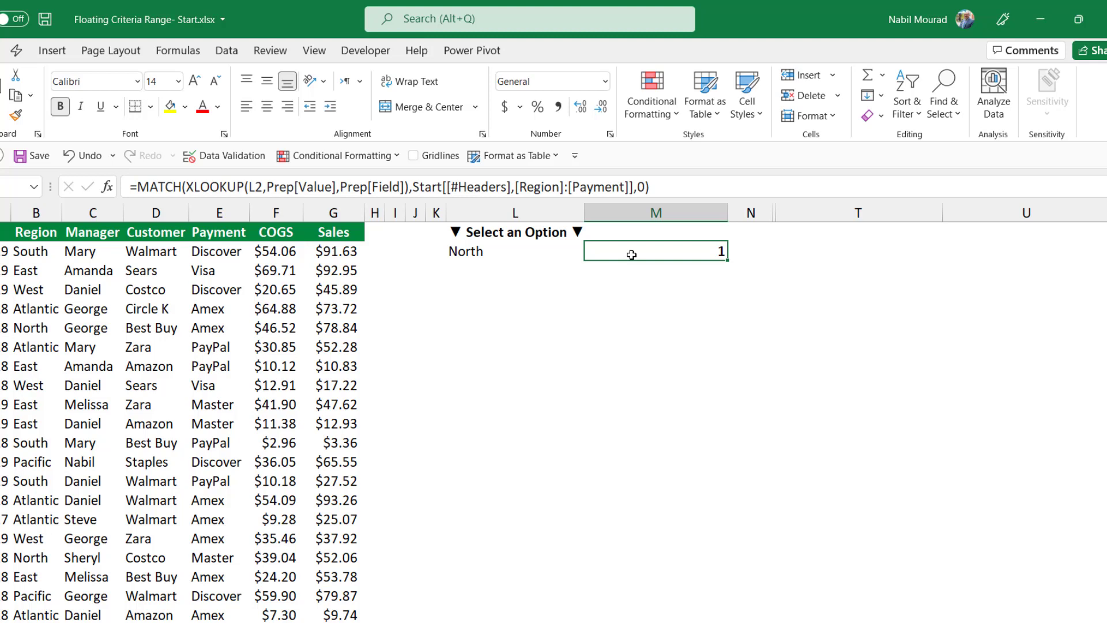
pyautogui.press('F2')
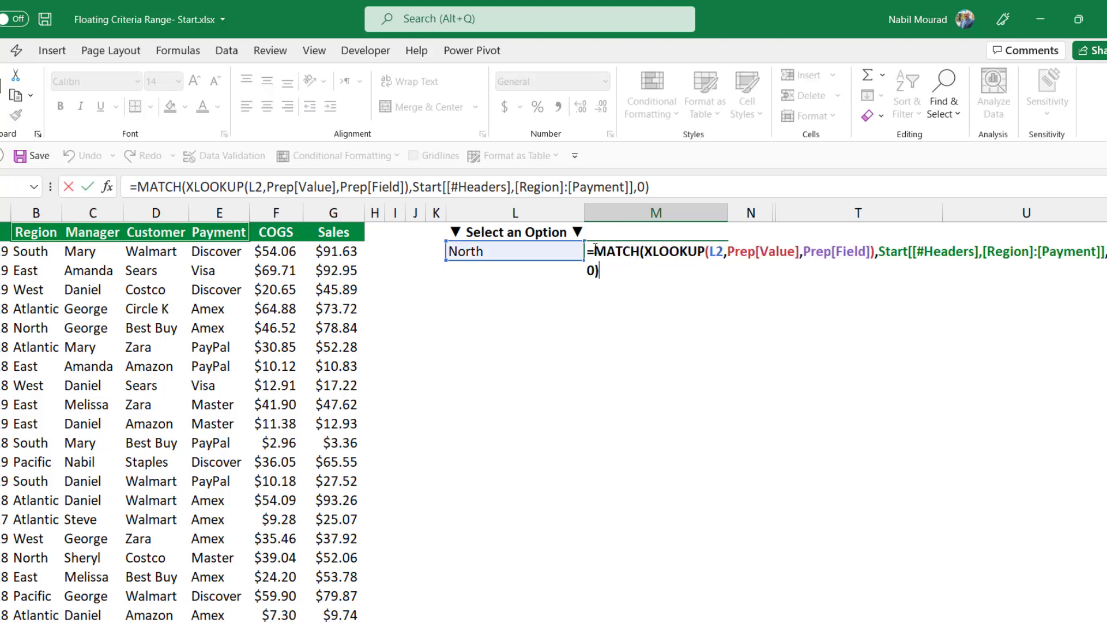
pyautogui.moveTo(595, 248); pyautogui.dragTo(619, 272)
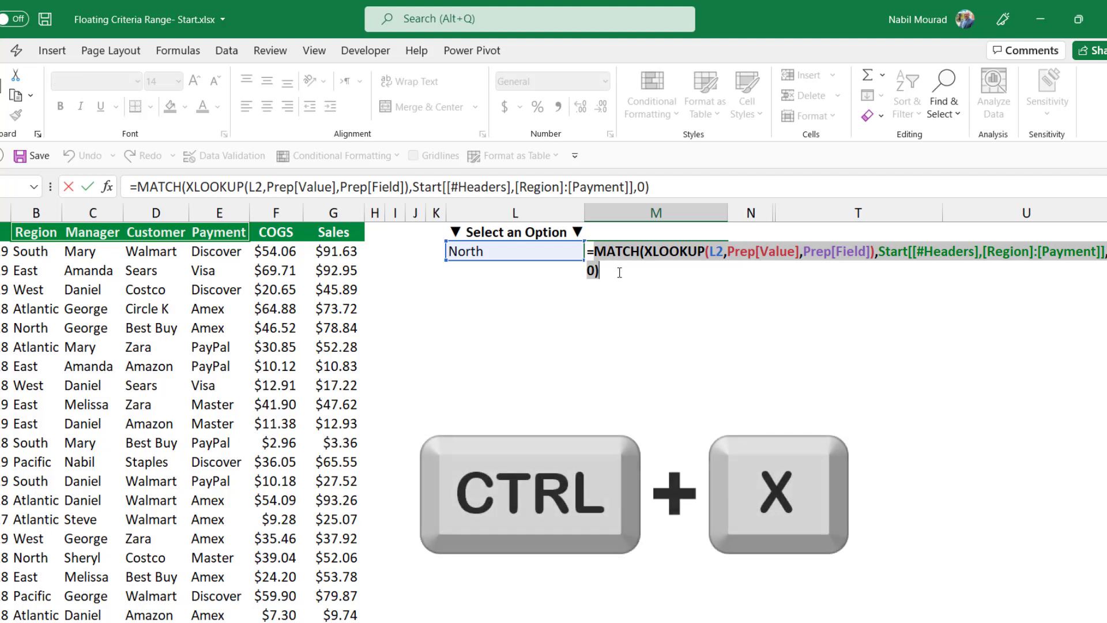
pyautogui.hotkey('ctrl', 'x')
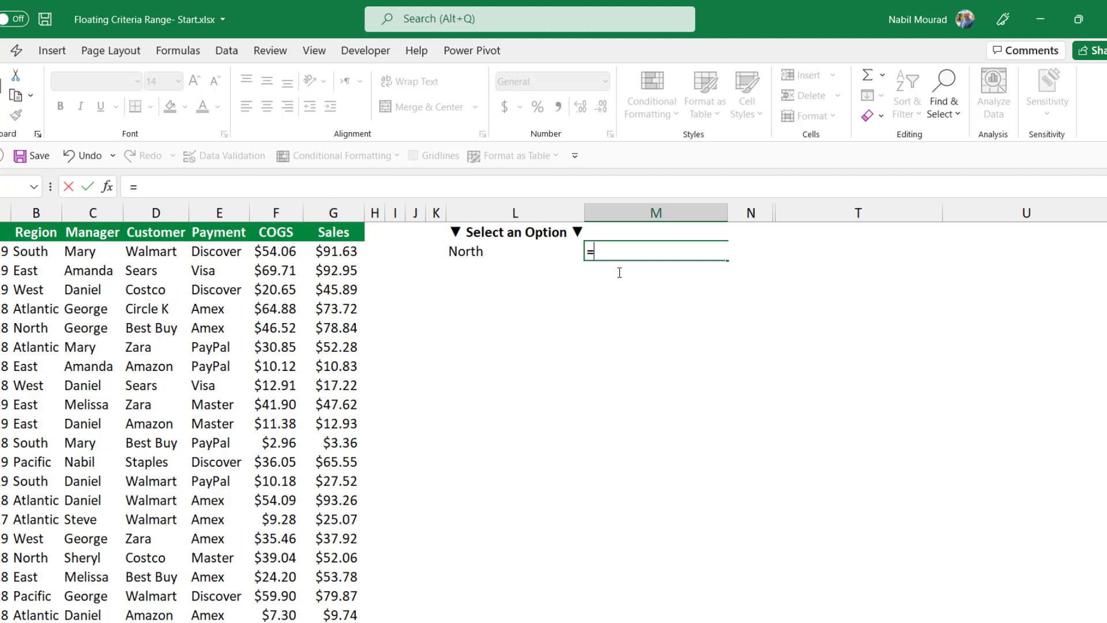
pyautogui.write('index')
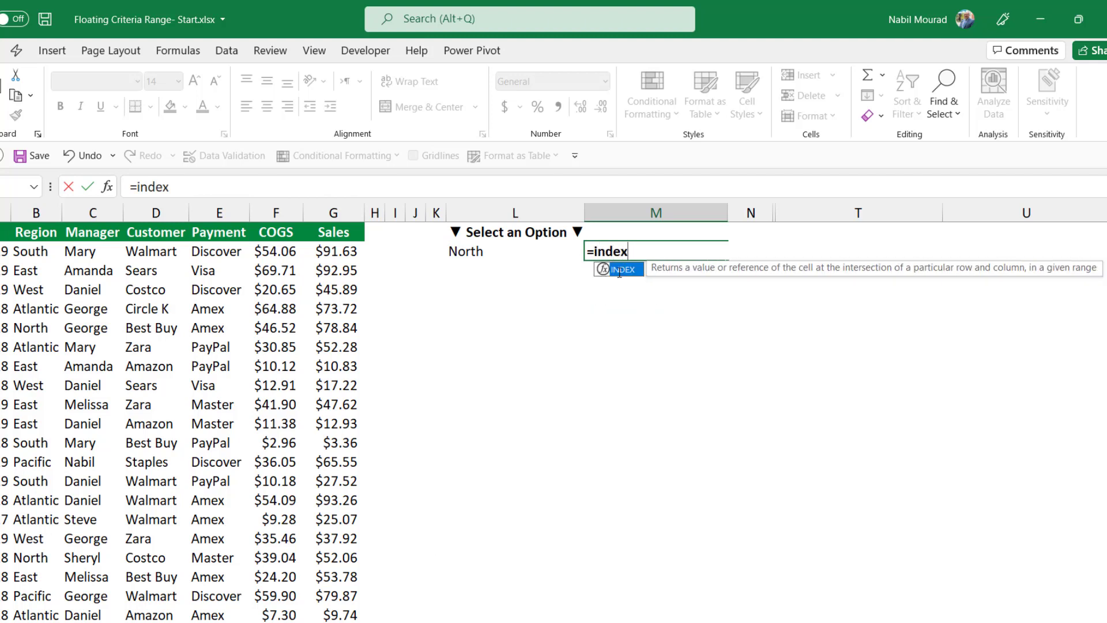
pyautogui.doubleClick(619, 270)
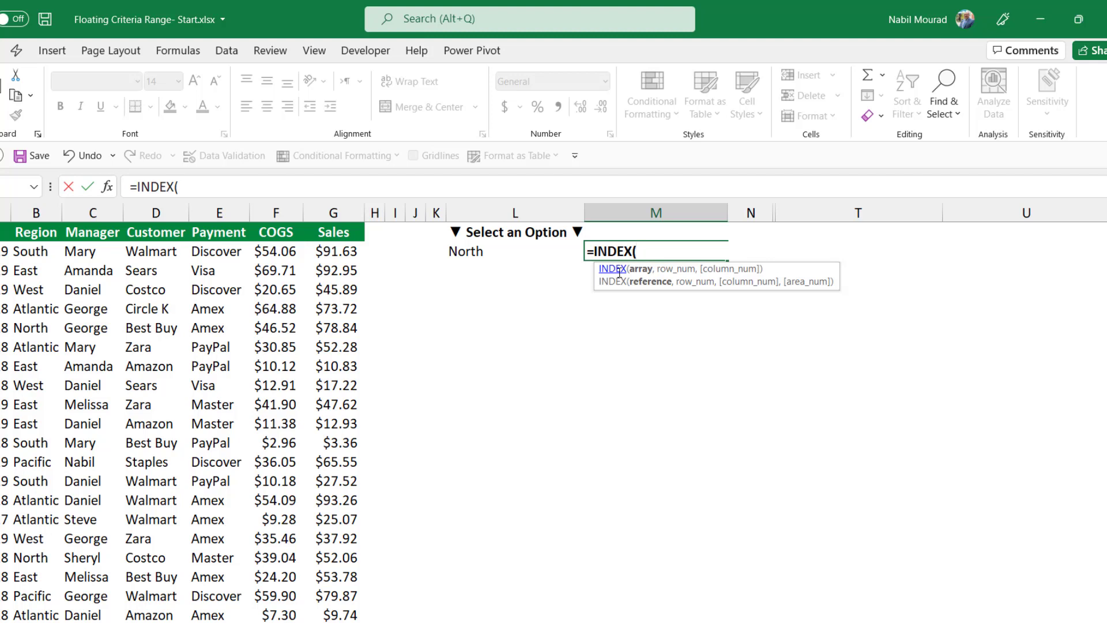
pyautogui.click(40, 218)
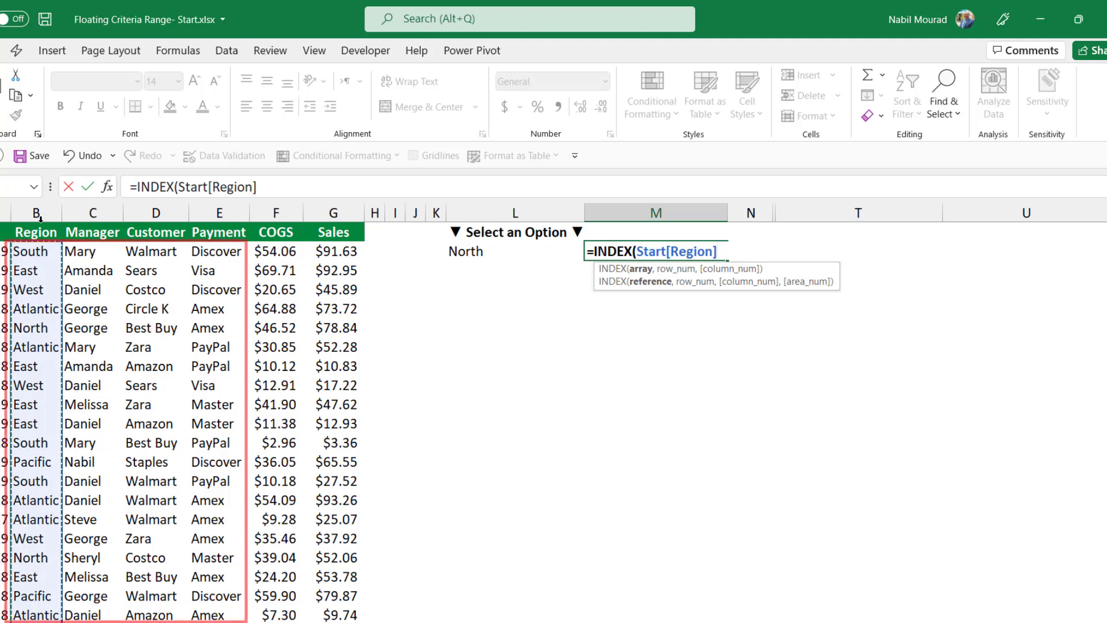
pyautogui.moveTo(40, 218); pyautogui.dragTo(220, 221)
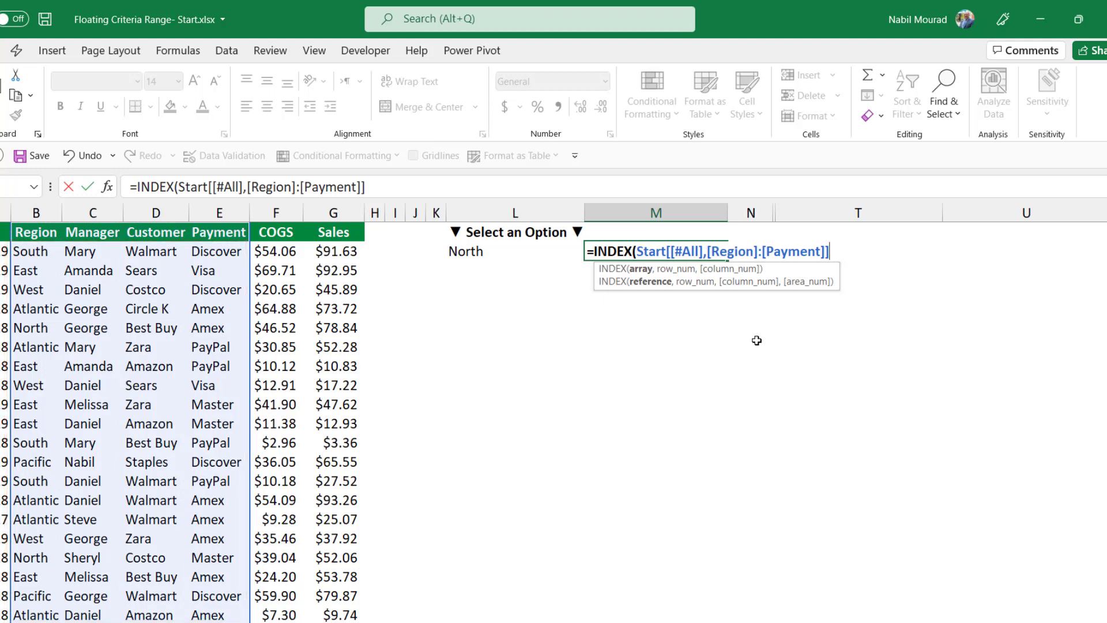
pyautogui.write(',')
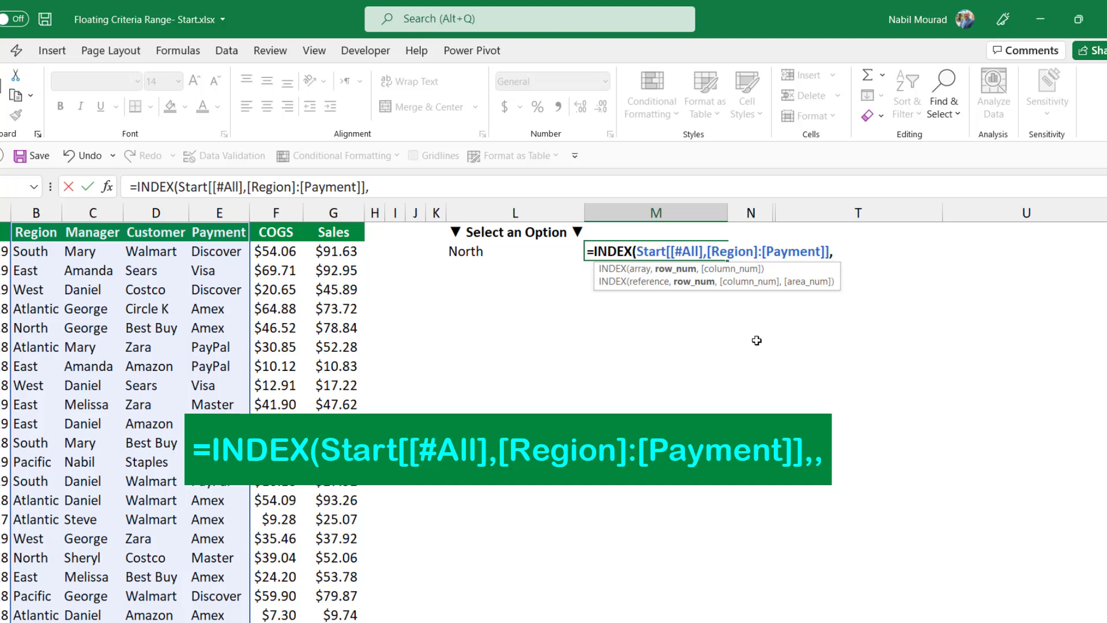
pyautogui.write(',')
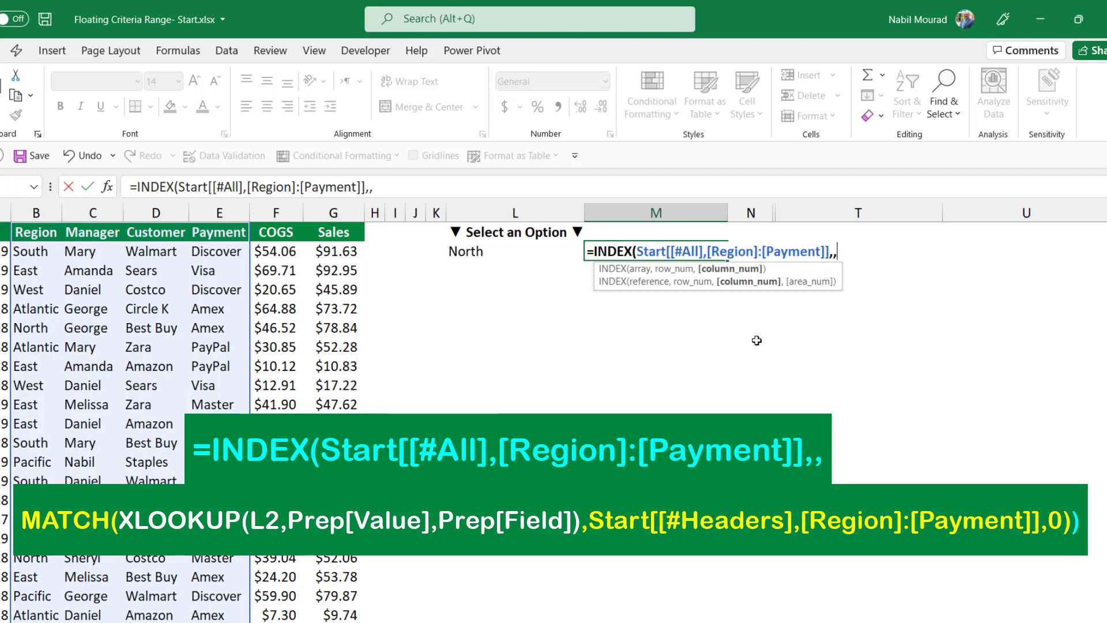
pyautogui.write('MATCH(XLOOKUP(L2,Prep[Value],Prep[Field]),Start[[#Headers],[Region]:[Payment]],0)')
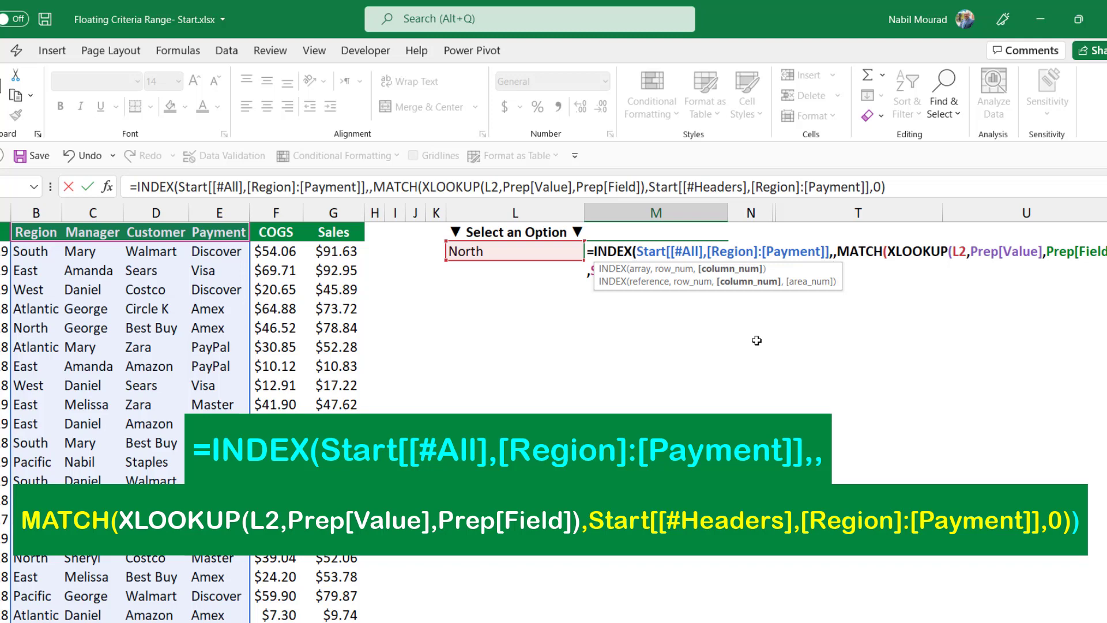
pyautogui.write(')')
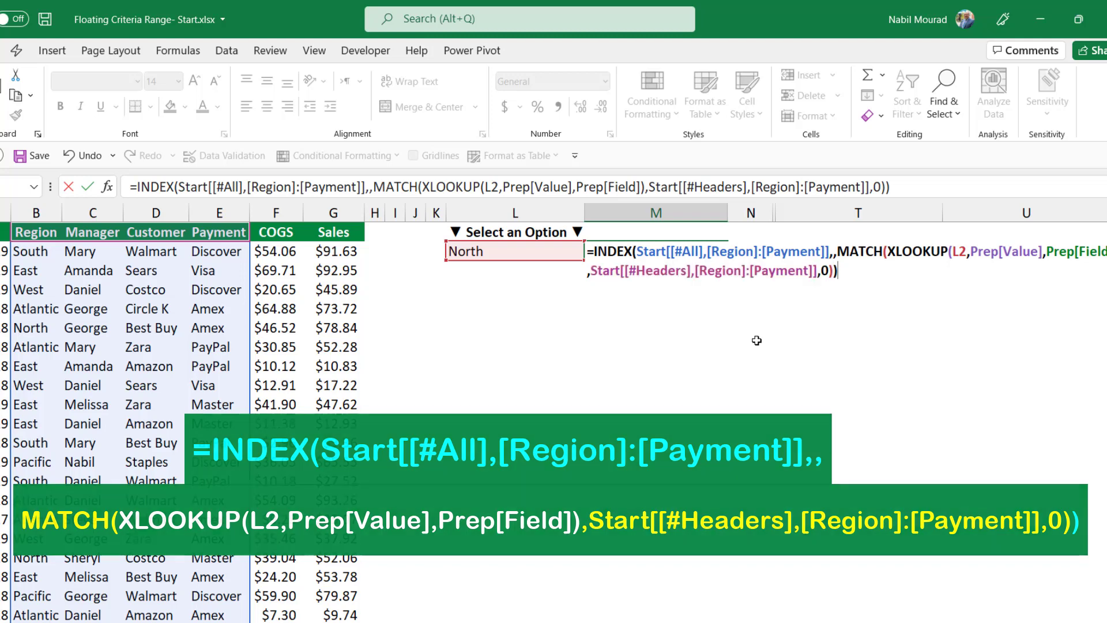
pyautogui.press('Return')
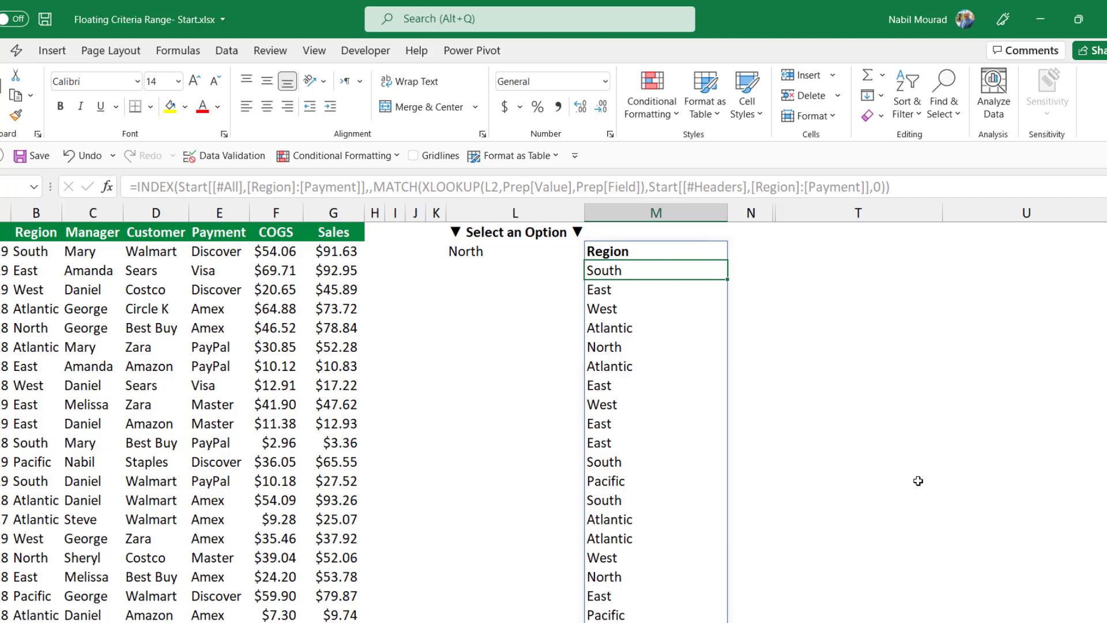
# Step: Copy M2's INDEX formula text without the equals sign to the clipboard and clear the cell
pyautogui.click(649, 249)
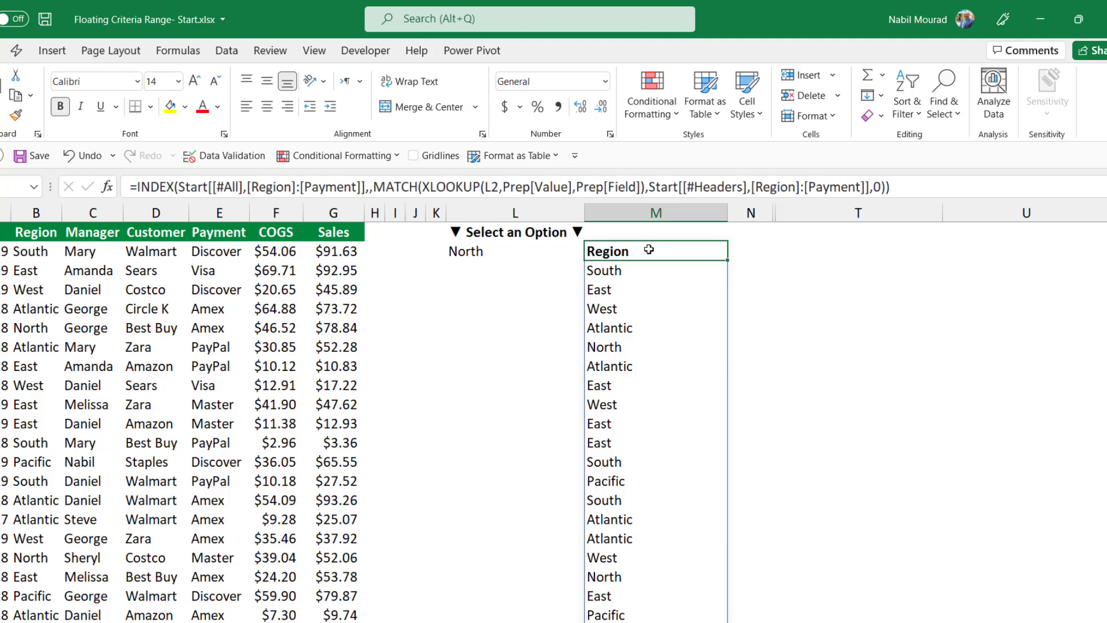
pyautogui.press('F2')
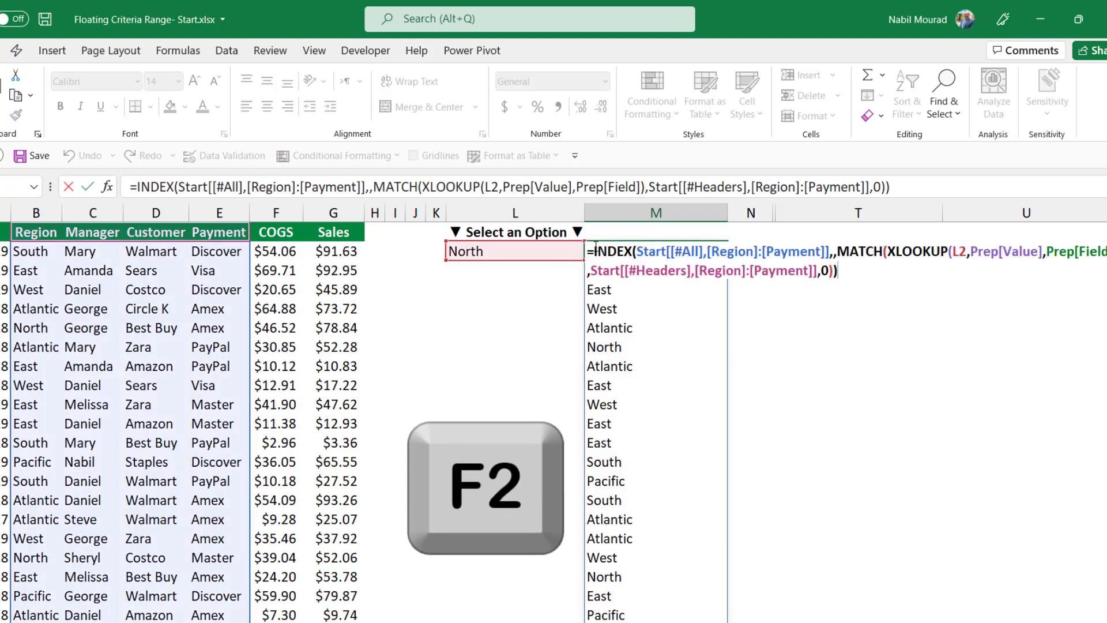
pyautogui.moveTo(595, 250); pyautogui.dragTo(846, 289)
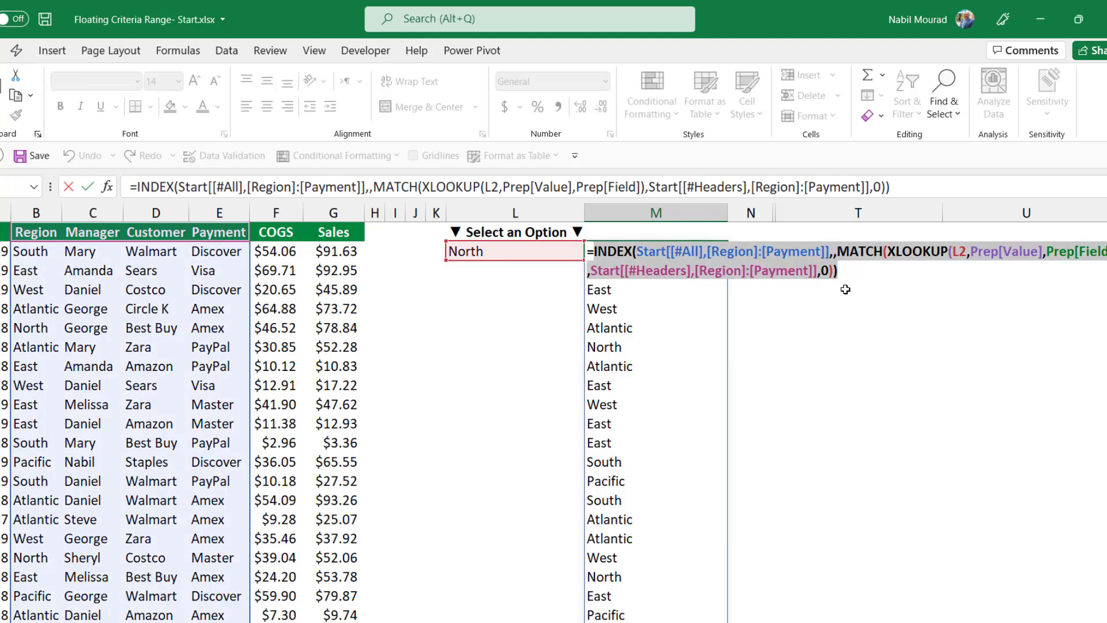
pyautogui.hotkey('ctrl', 'x')
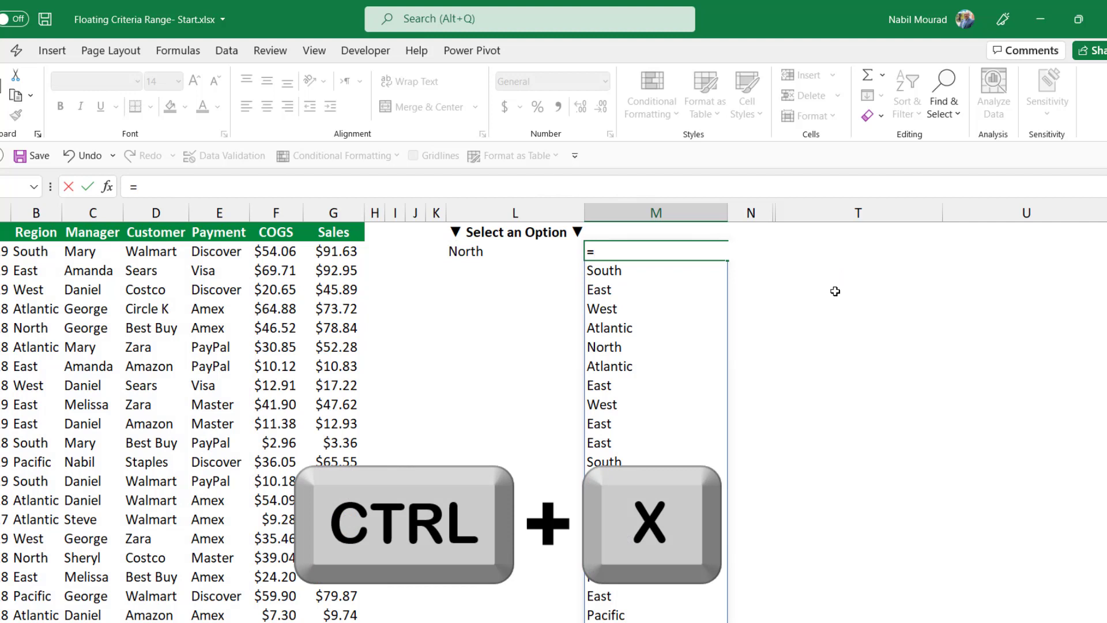
pyautogui.press('Escape')
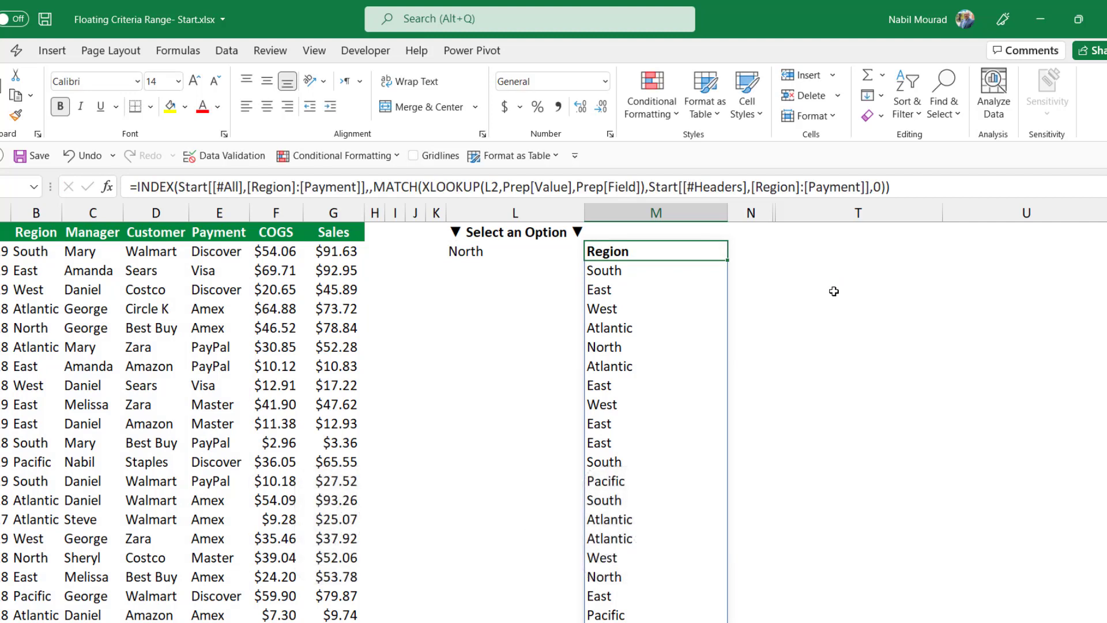
pyautogui.press('Delete')
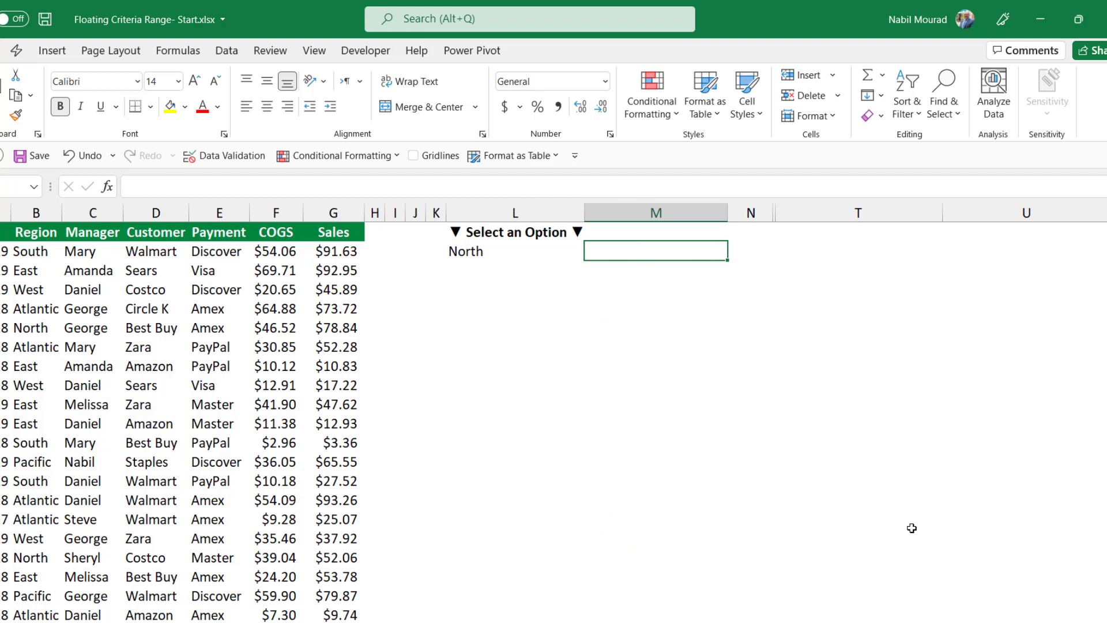
# Step: Enter a SUMIF in M2 with the copied INDEX formula as range, L2 as criteria and Start[Sales] as sum range, formatted as Currency
pyautogui.write('=sumif')
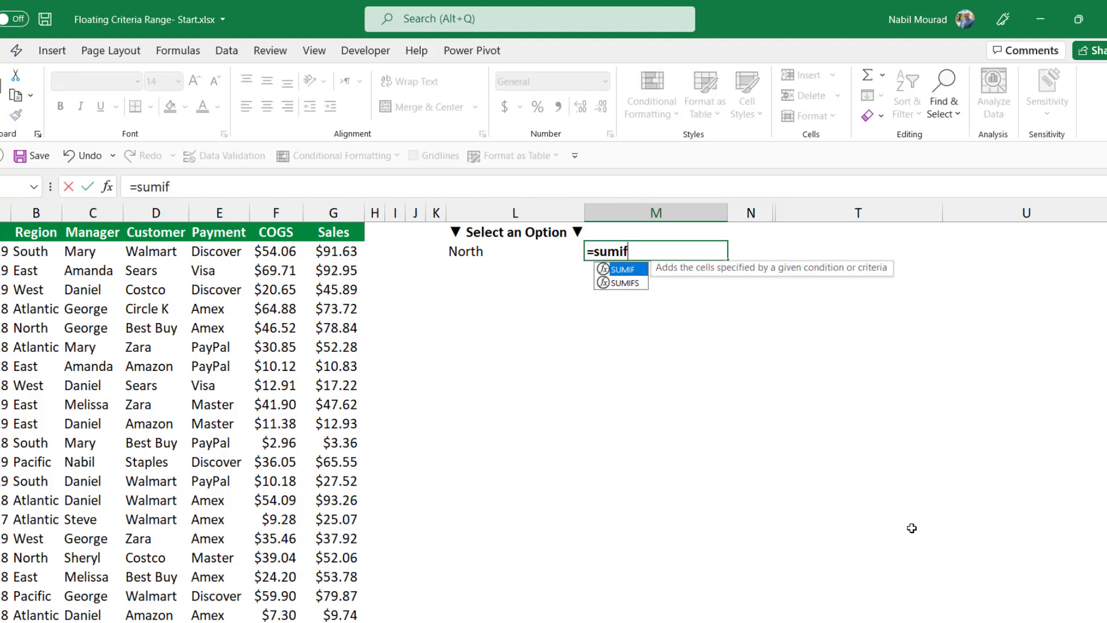
pyautogui.press('Tab')
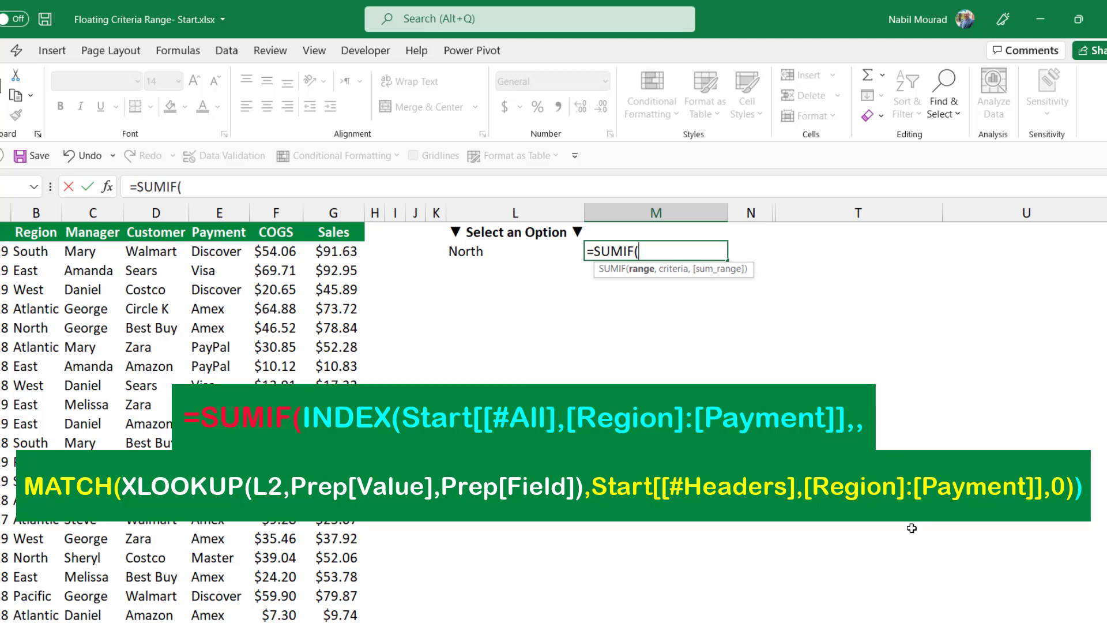
pyautogui.hotkey('ctrl', 'v')
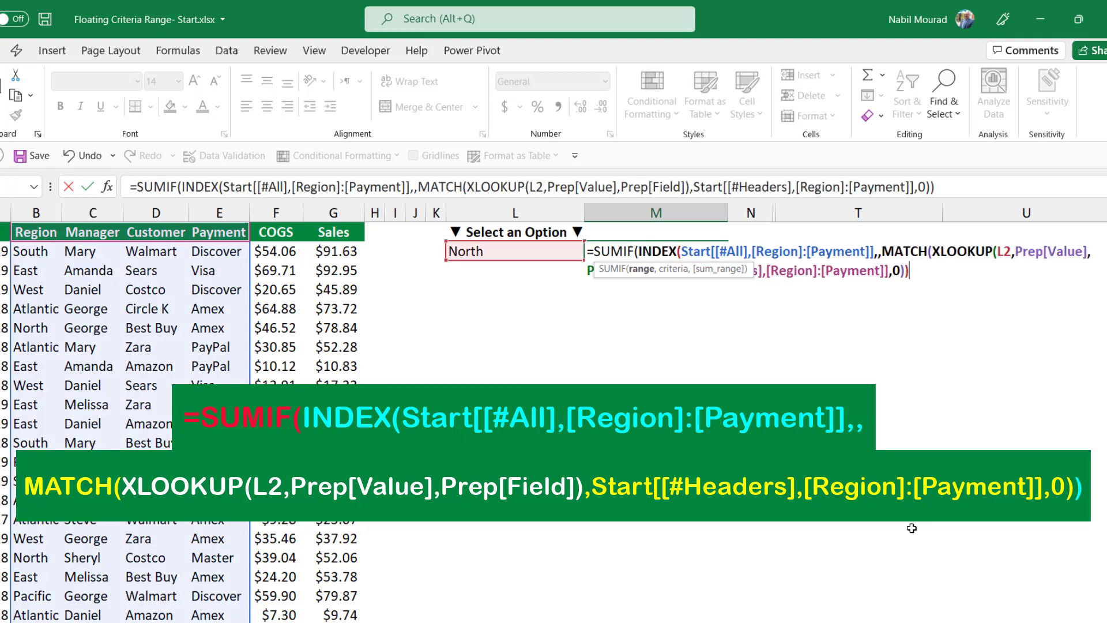
pyautogui.write(',')
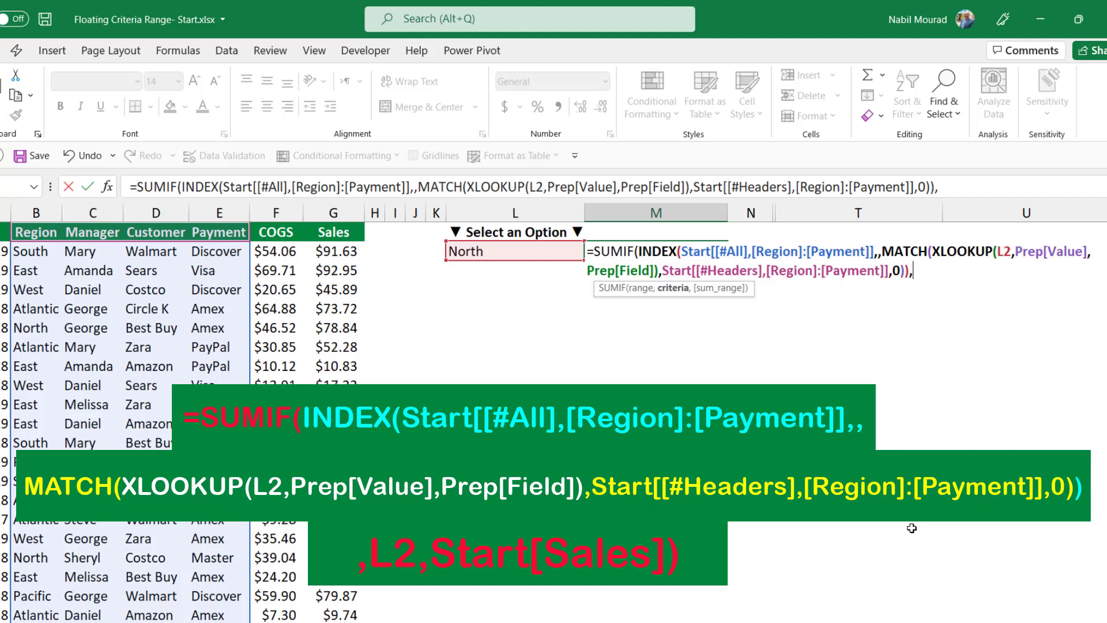
pyautogui.click(511, 250)
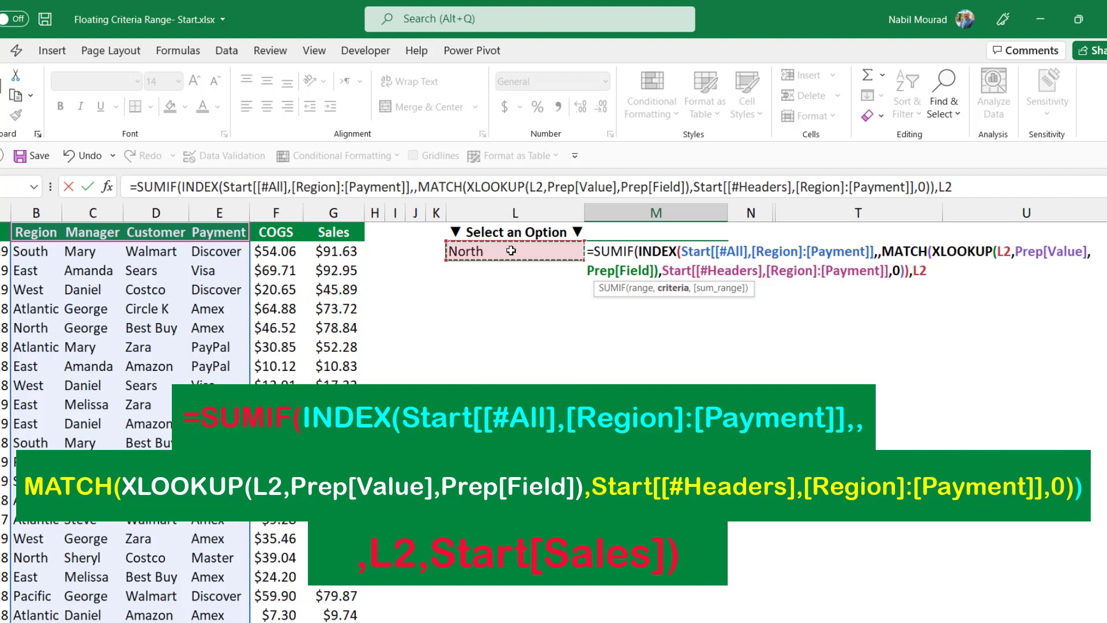
pyautogui.write(',')
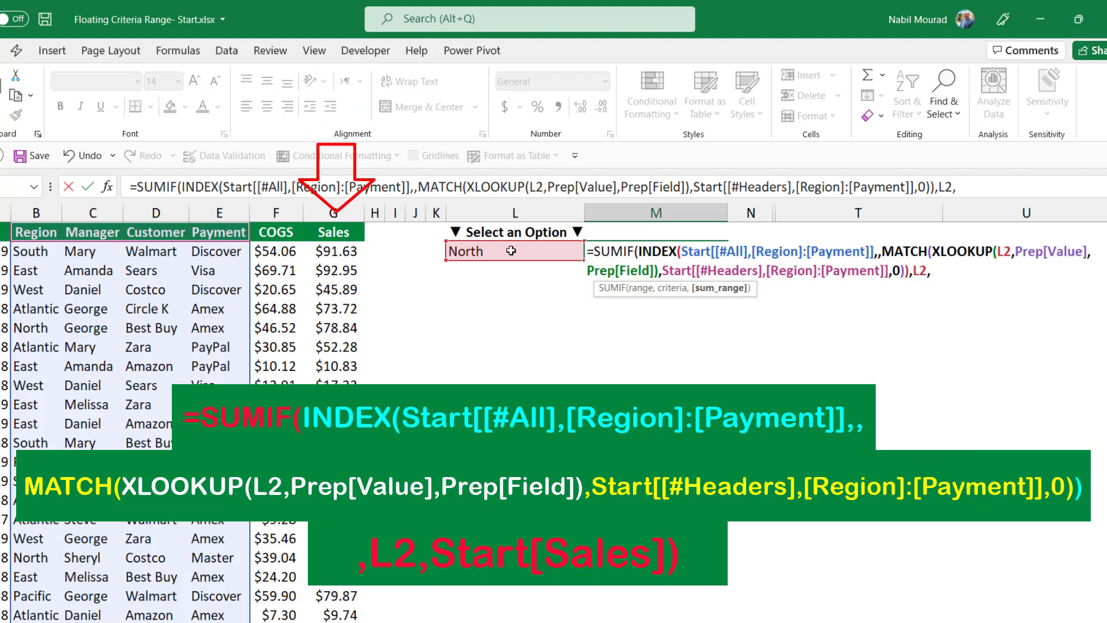
pyautogui.click(339, 219)
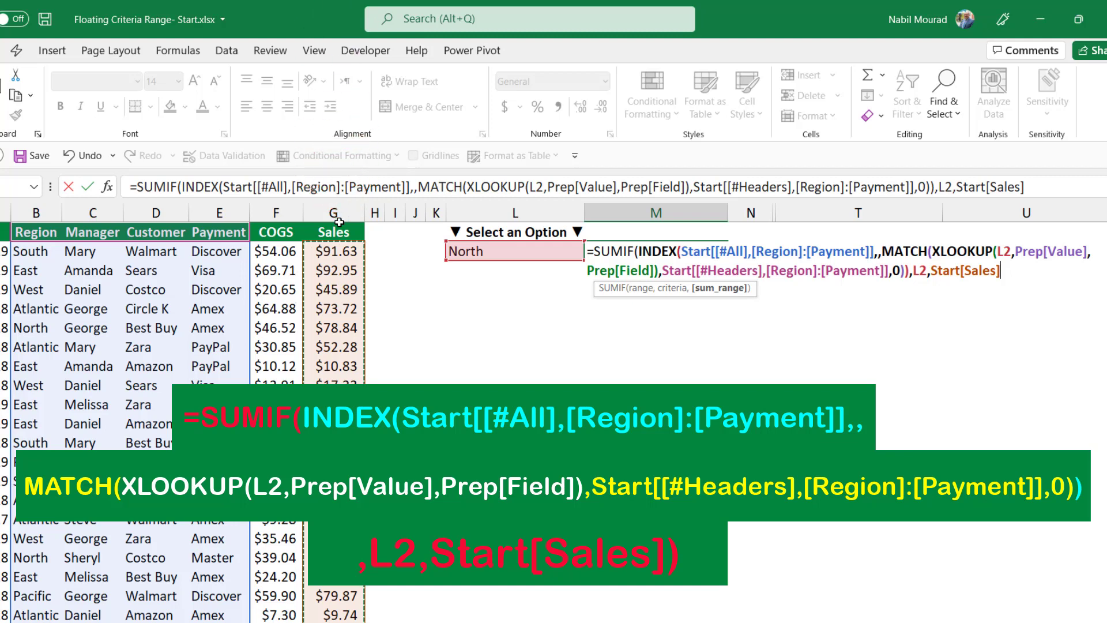
pyautogui.press('Return')
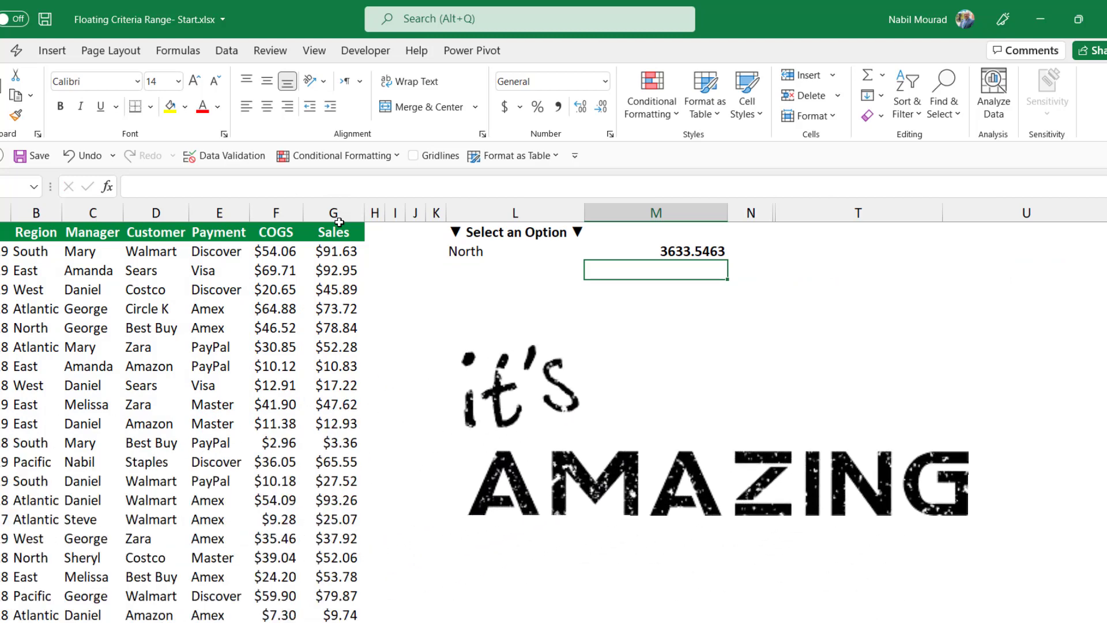
pyautogui.click(651, 249)
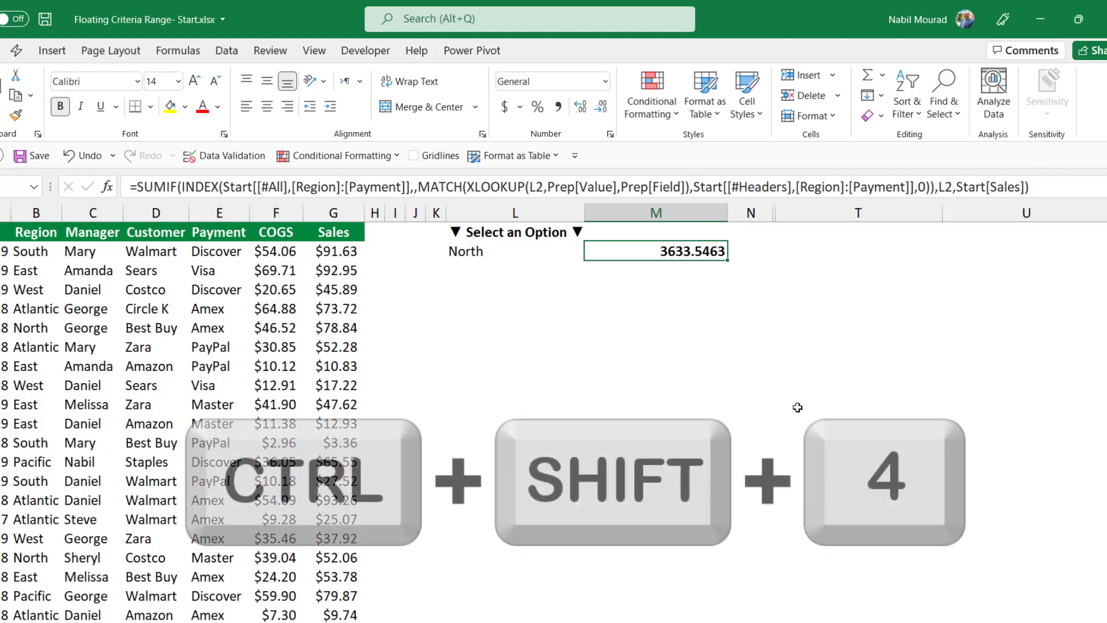
pyautogui.hotkey('ctrl', 'shift', '4')
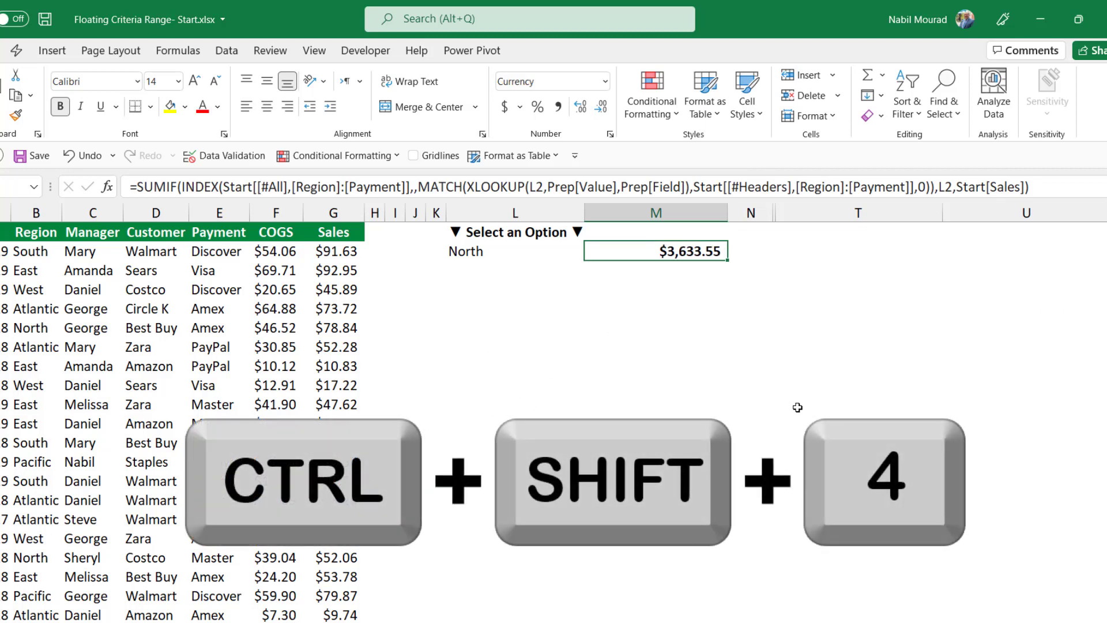
# Step: Select Customer and then Staples from the multi-level drop-down in cell L2
pyautogui.click(563, 250)
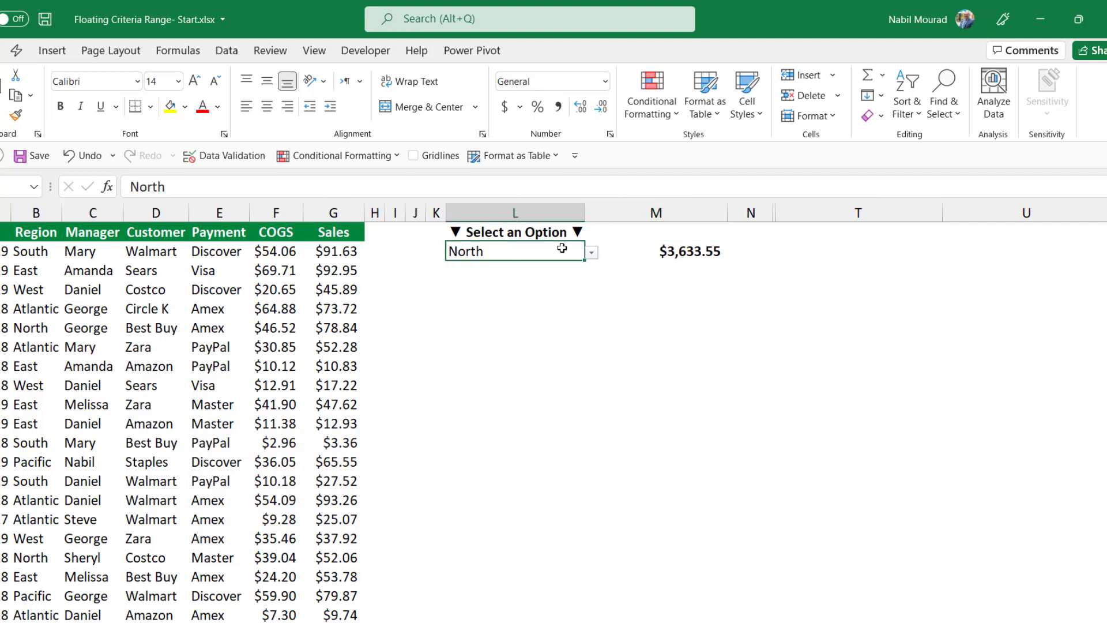
pyautogui.click(594, 252)
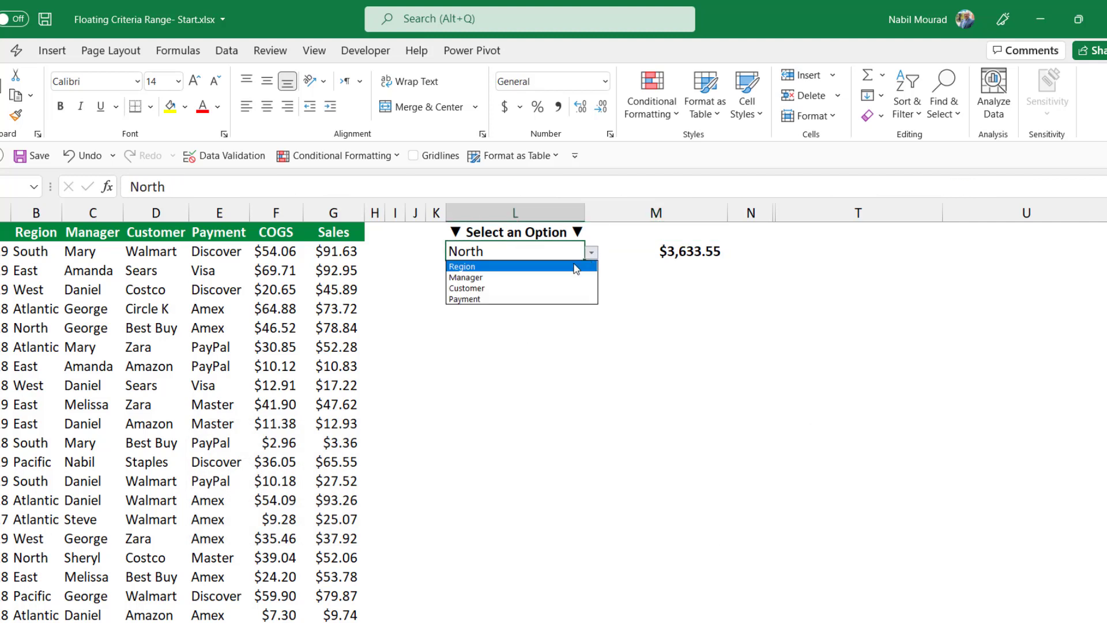
pyautogui.click(488, 288)
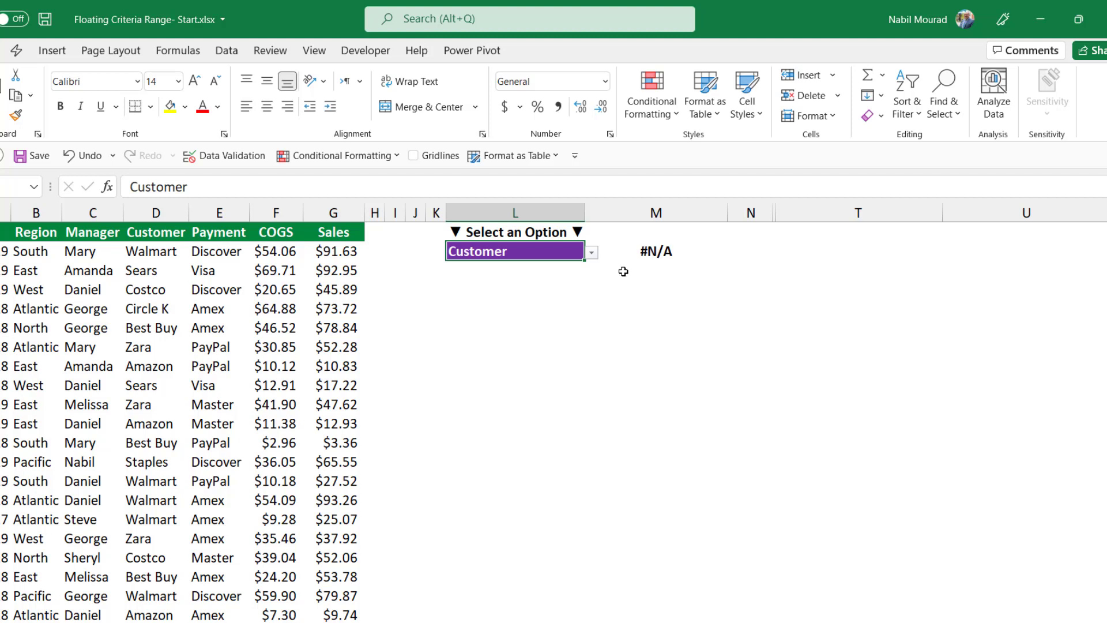
pyautogui.click(593, 254)
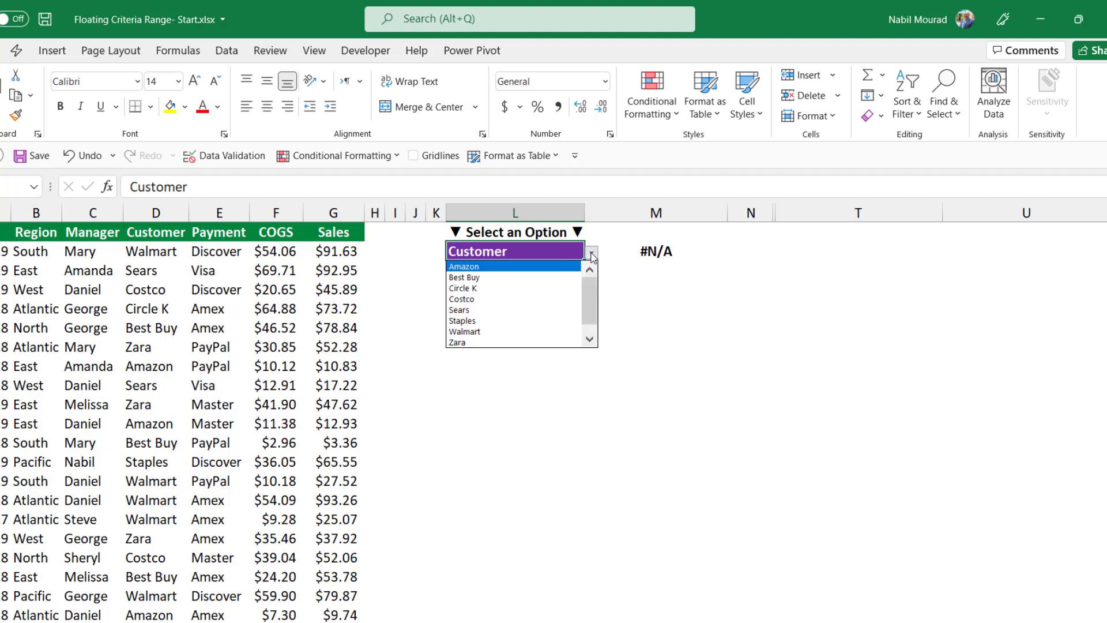
pyautogui.click(465, 321)
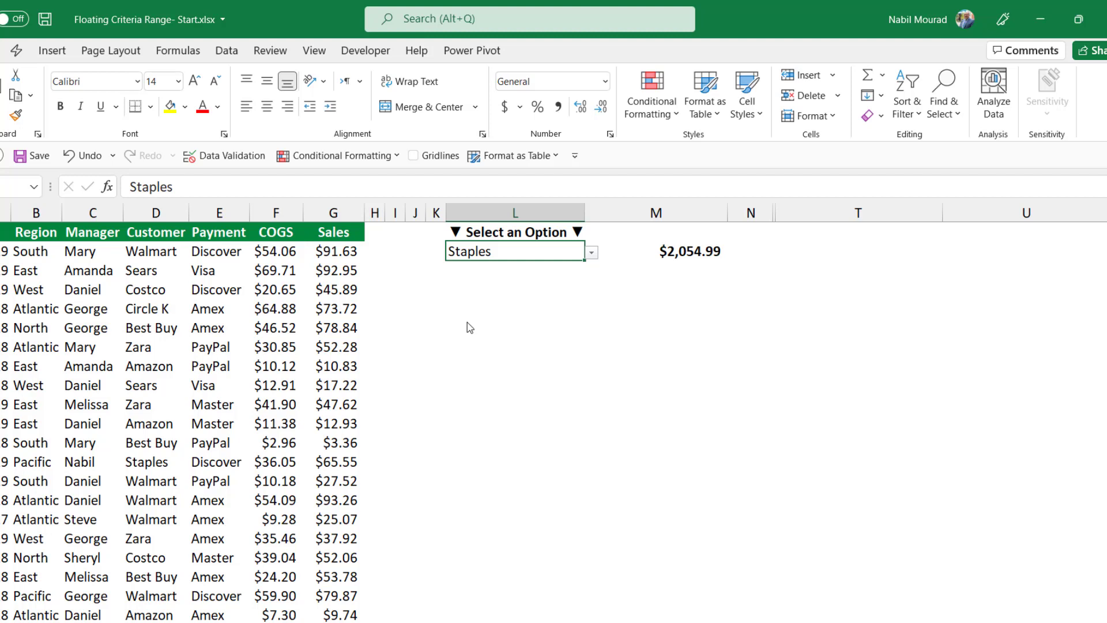
# Step: Wrap M2's SUMIF formula in IFERROR with SUM(Start[Sales]) as the value if error
pyautogui.press('Right')
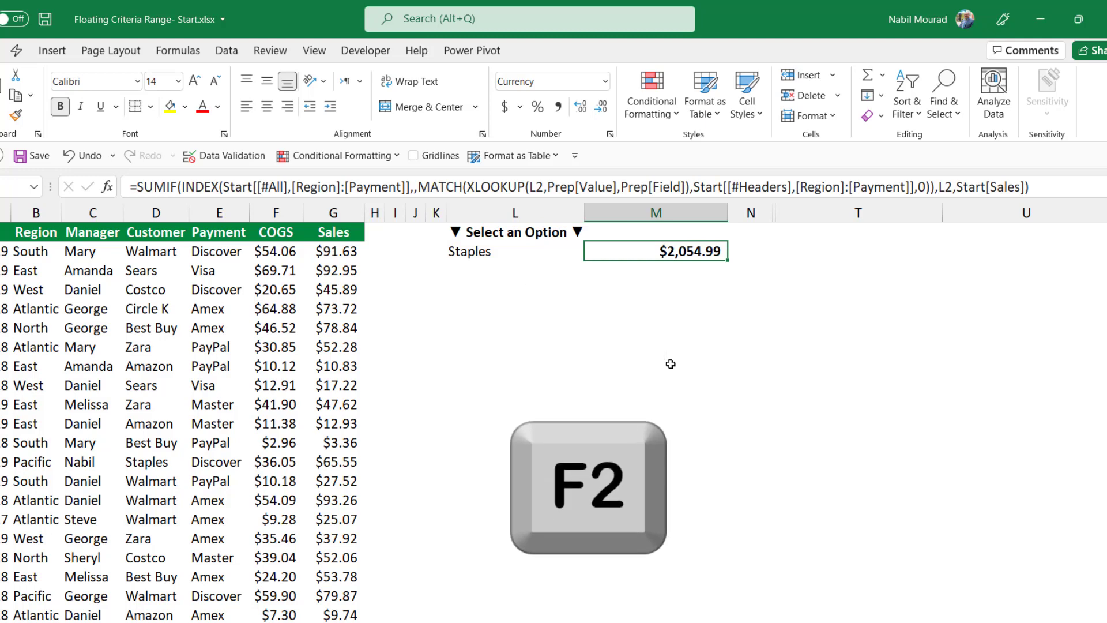
pyautogui.press('F2')
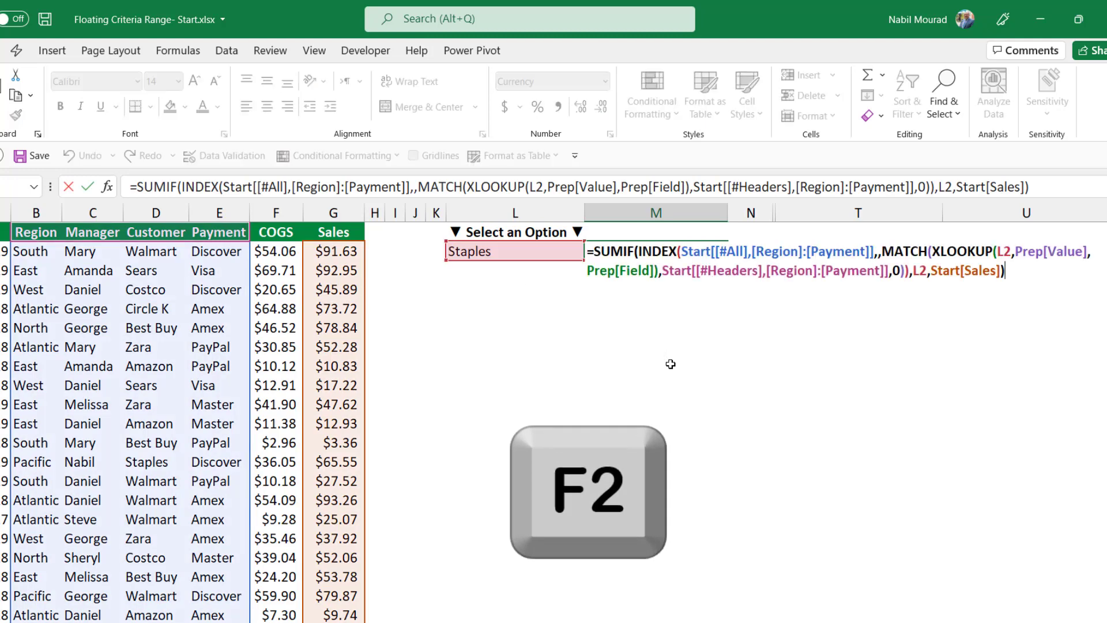
pyautogui.click(595, 250)
pyautogui.write('IFERROR(')
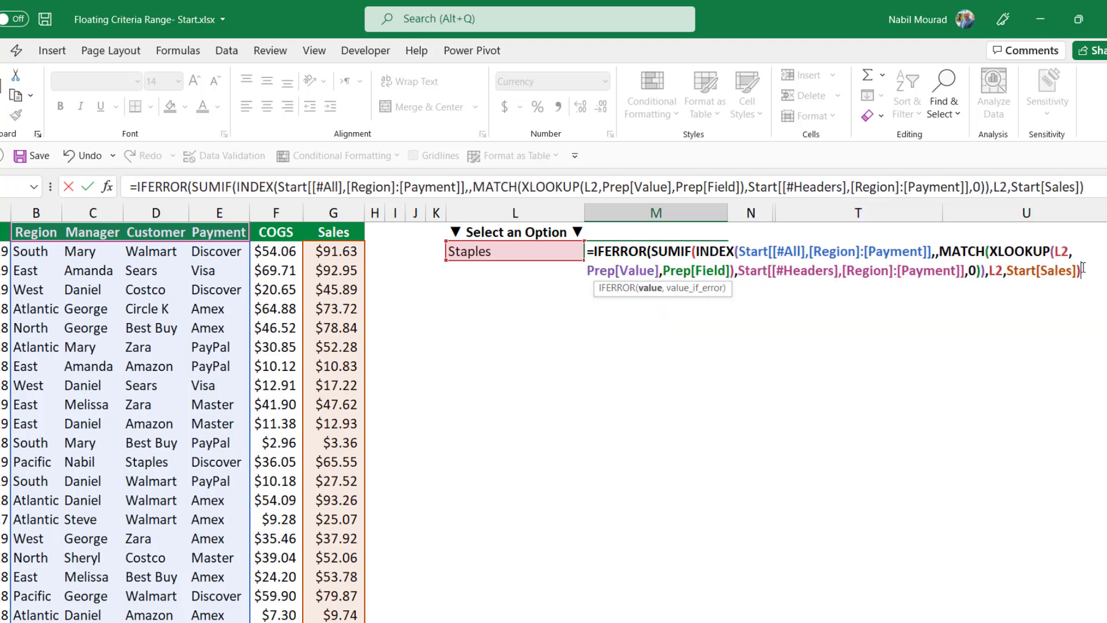
pyautogui.write(',')
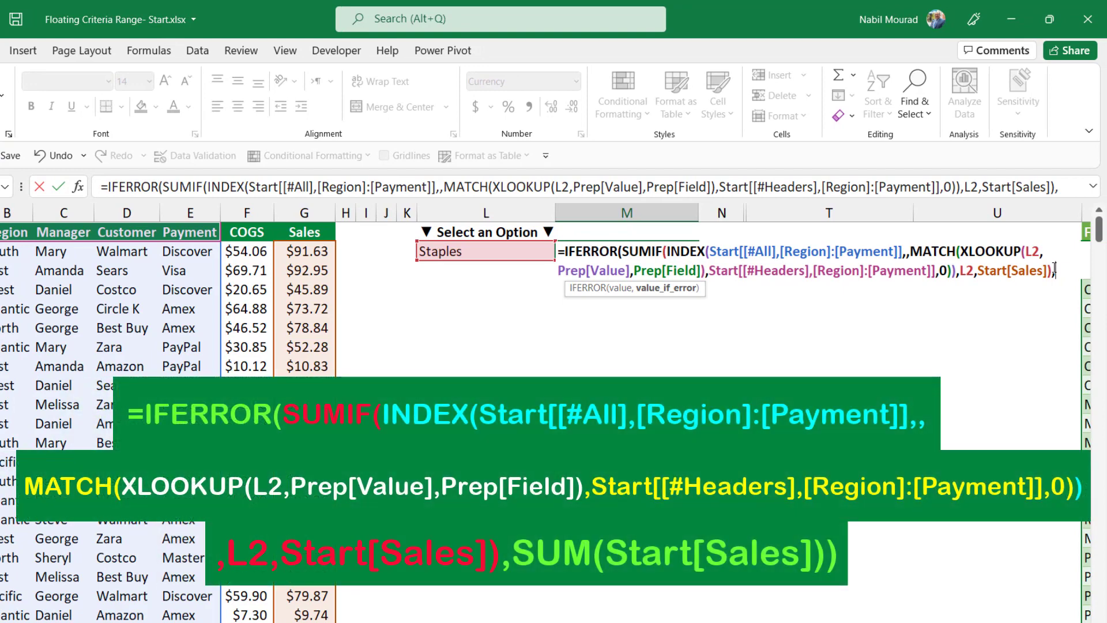
pyautogui.write('Su')
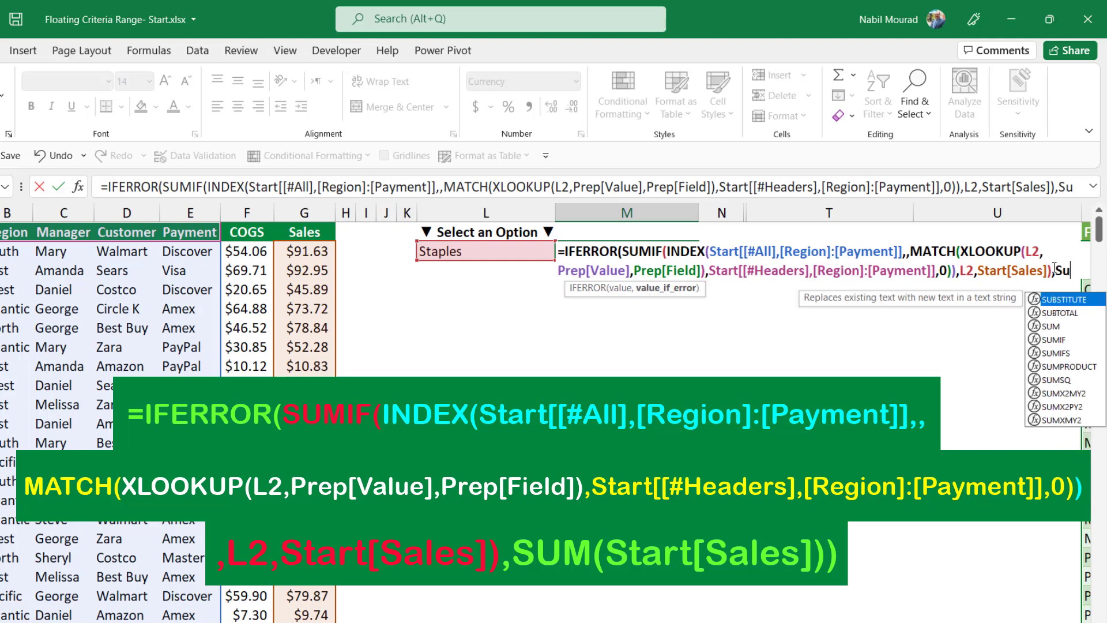
pyautogui.write('m')
pyautogui.press('Tab')
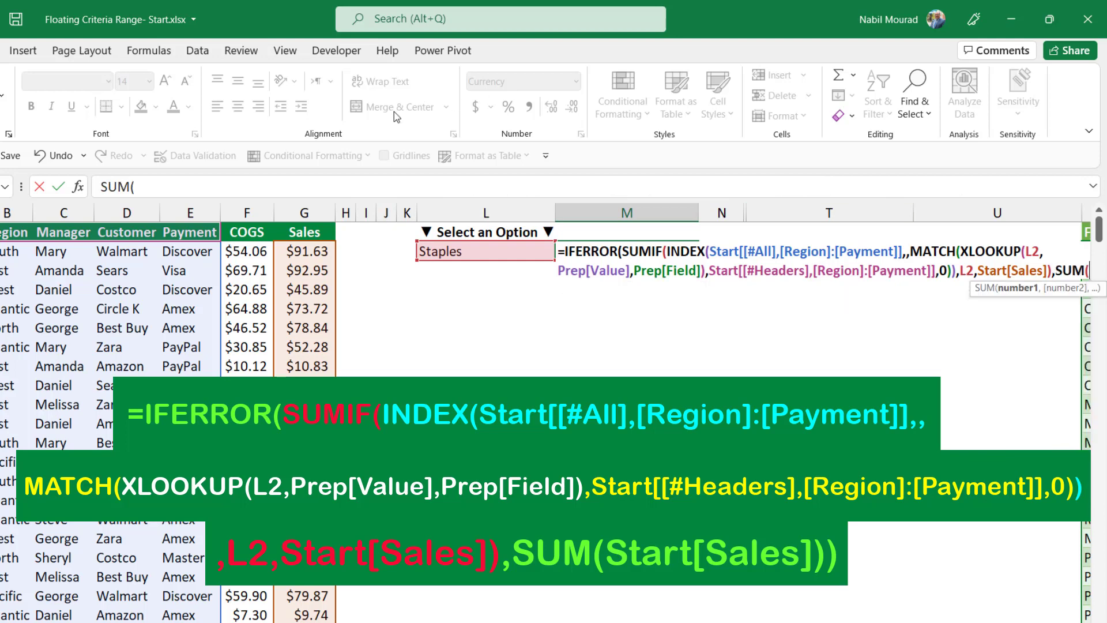
pyautogui.click(310, 226)
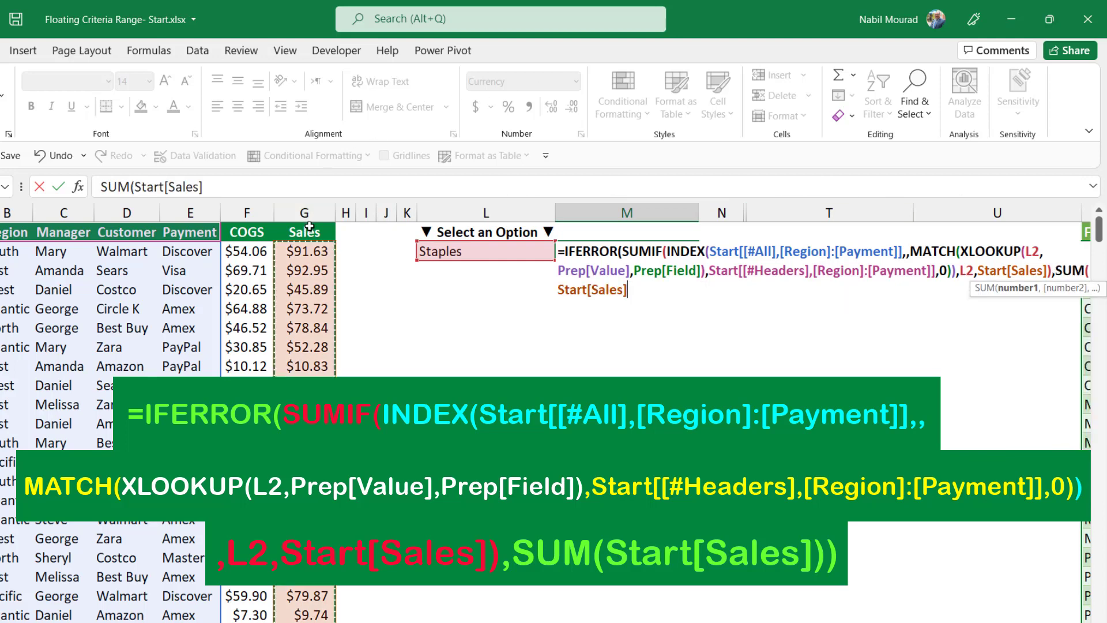
pyautogui.write(')')
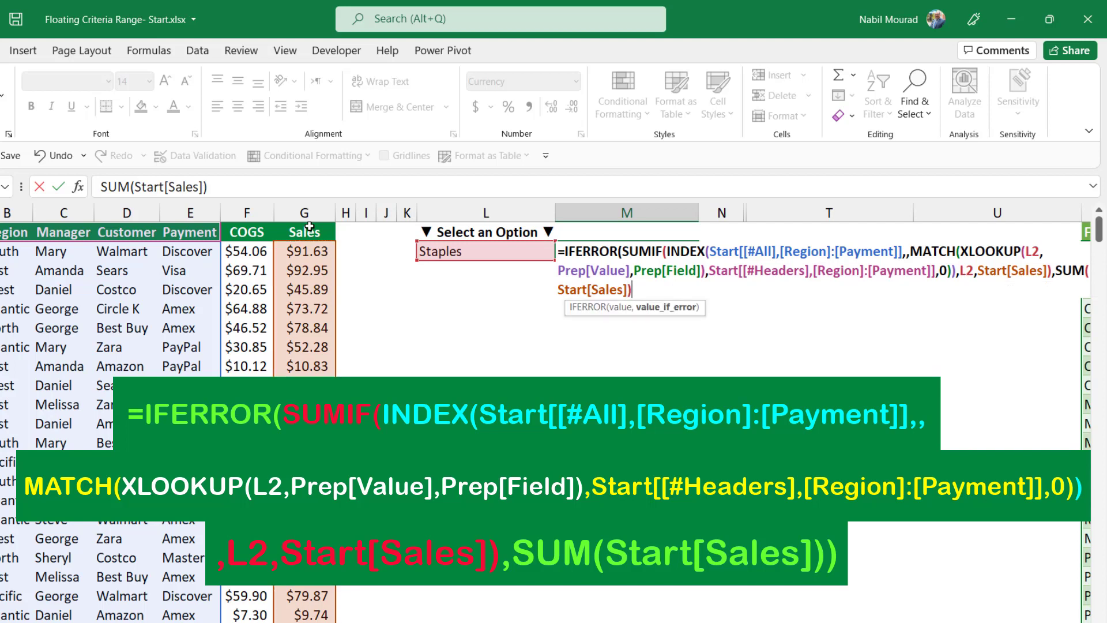
pyautogui.write(')')
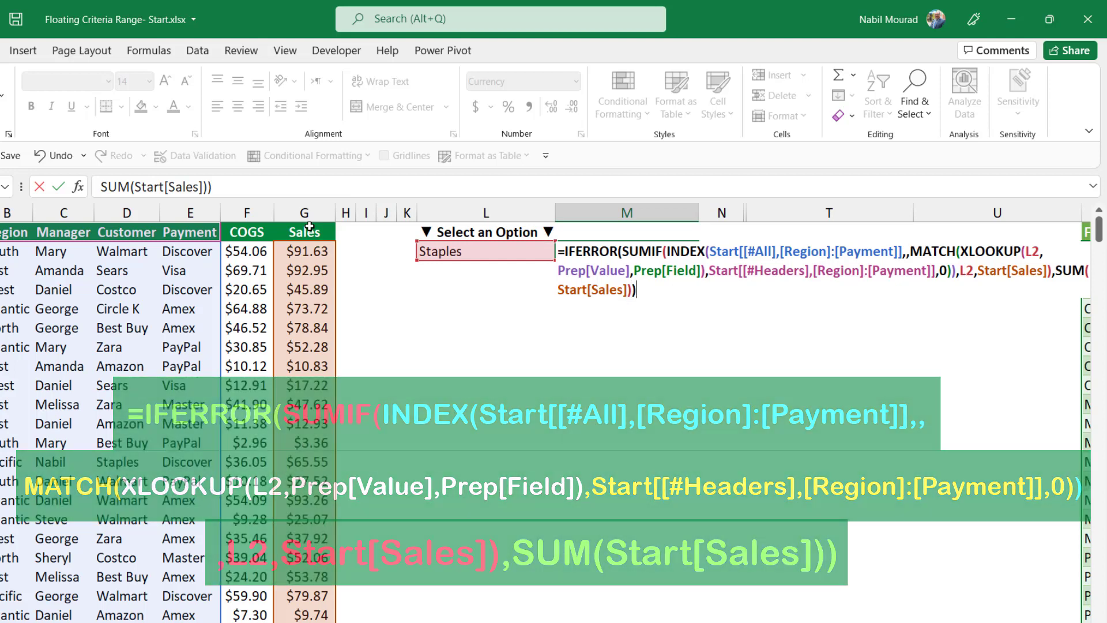
pyautogui.press('Return')
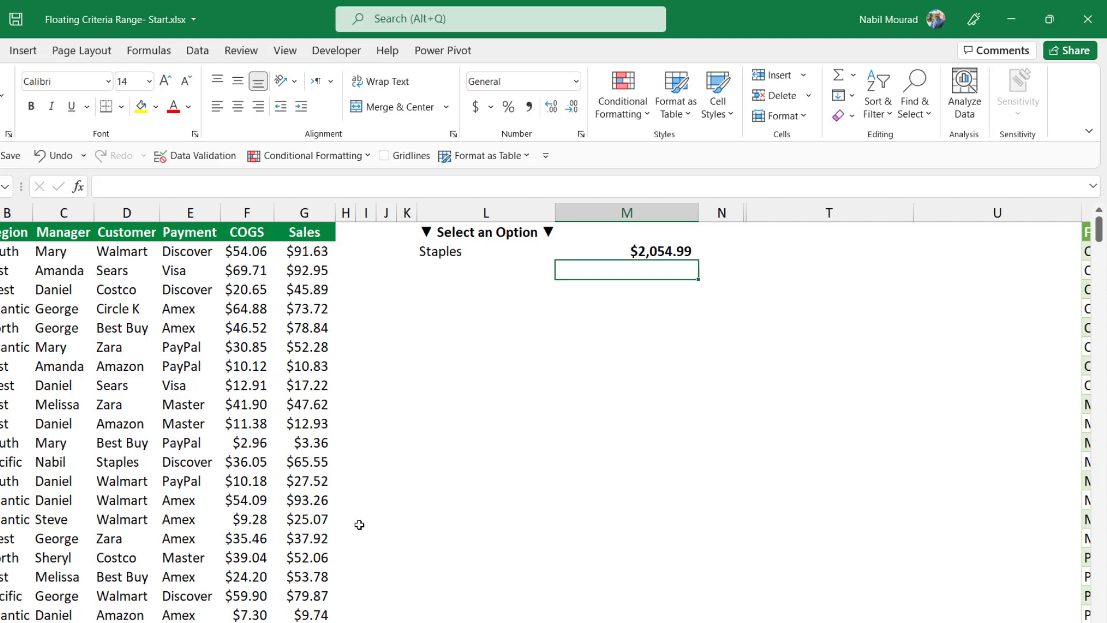
# Step: Choose Manager and then the sixth manager's name from the drop-down in L2, and switch the selection to Customer
pyautogui.click(486, 251)
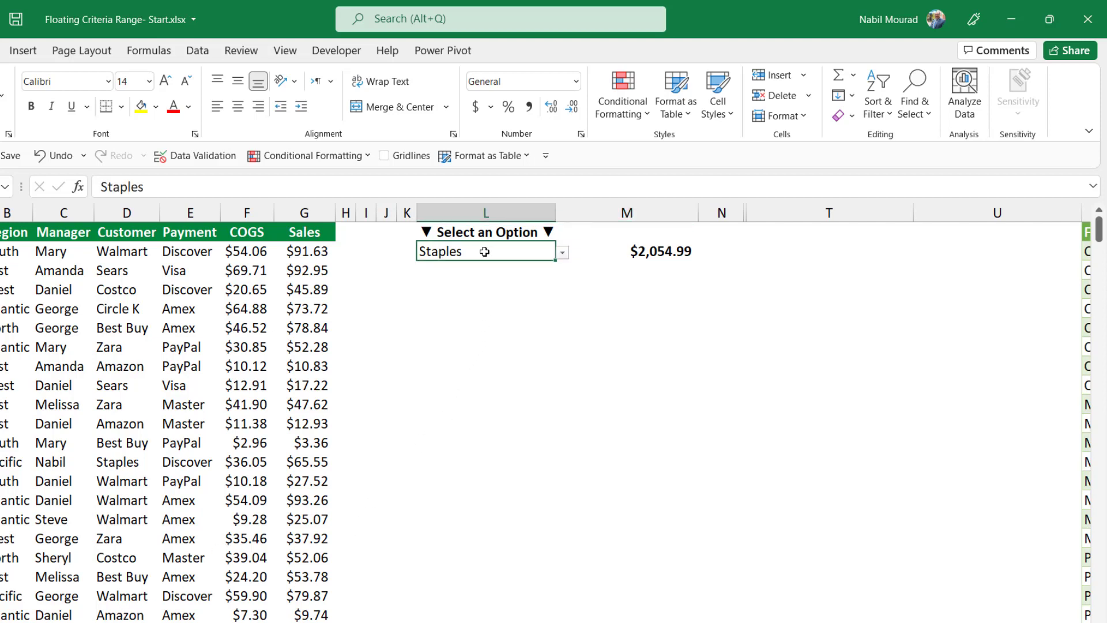
pyautogui.click(563, 253)
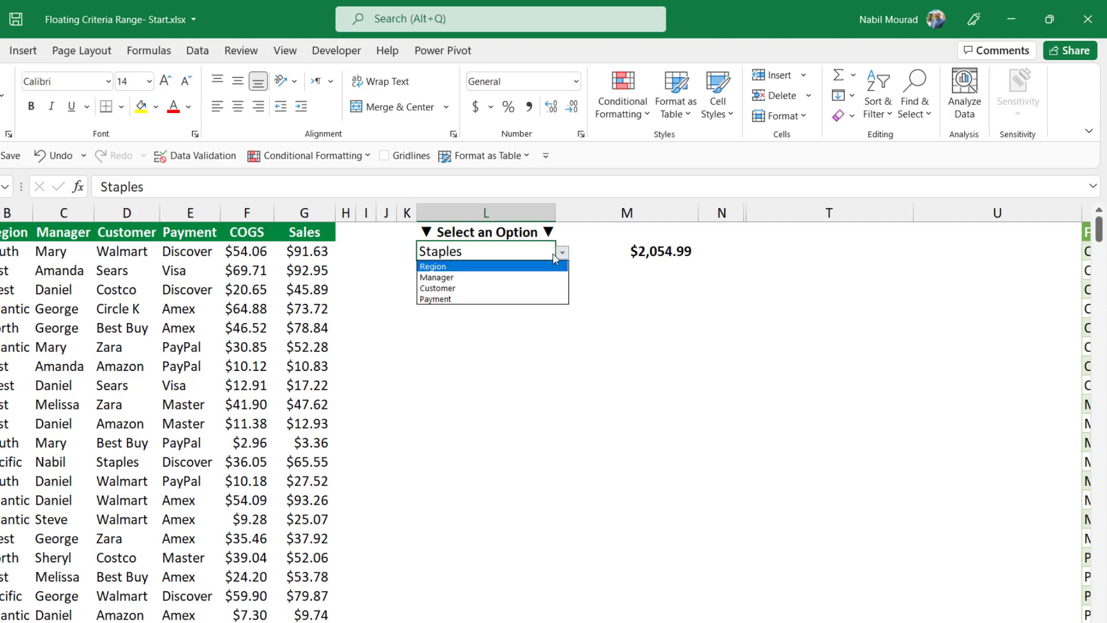
pyautogui.click(442, 278)
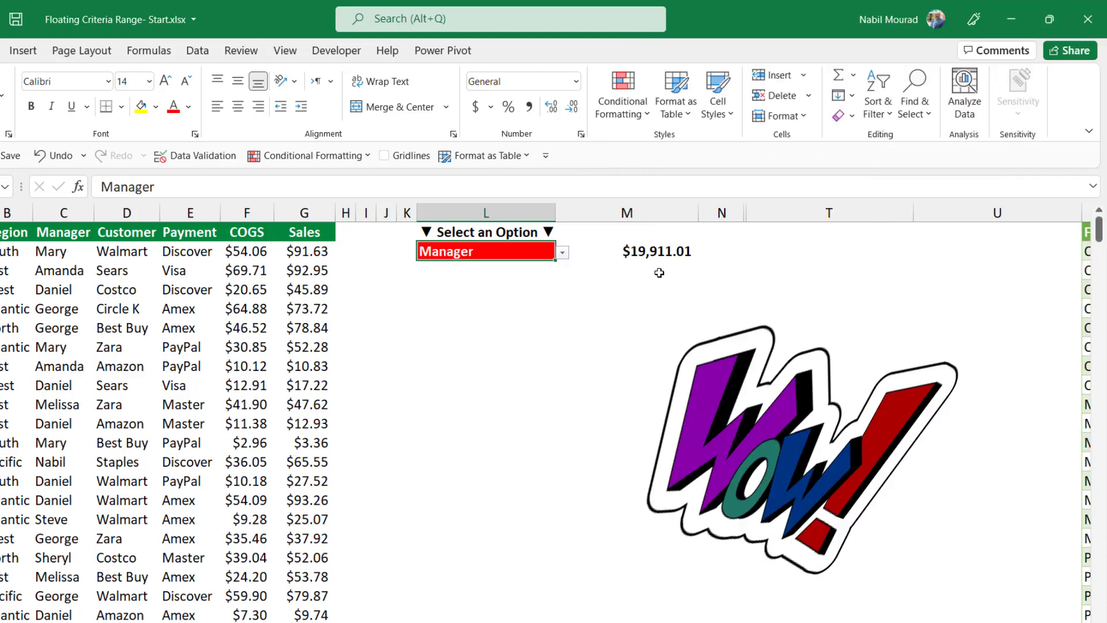
pyautogui.click(561, 255)
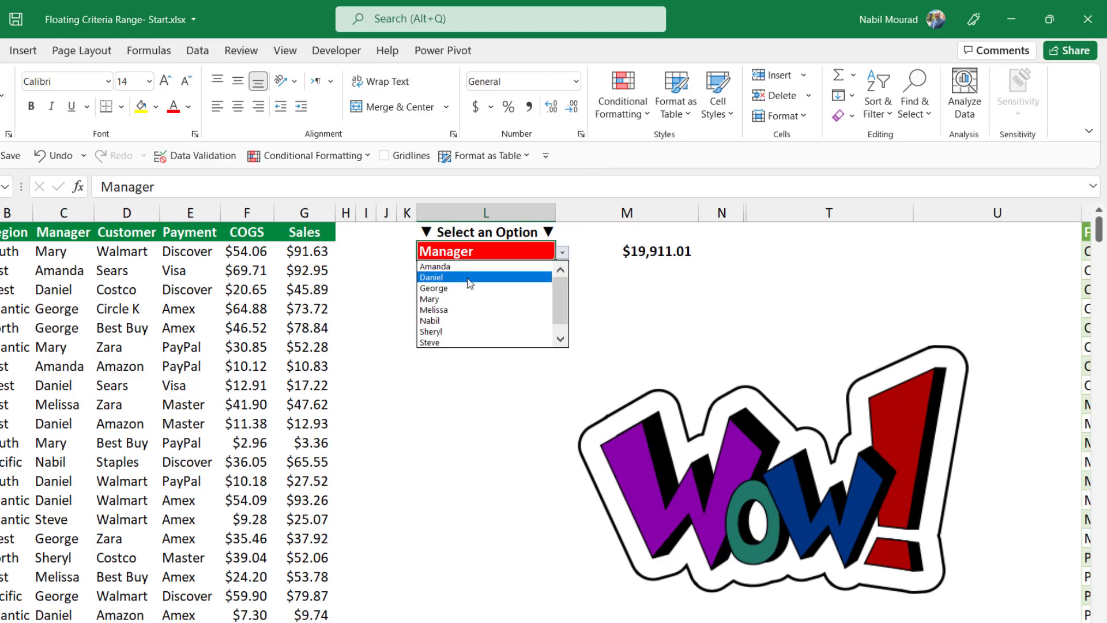
pyautogui.click(434, 321)
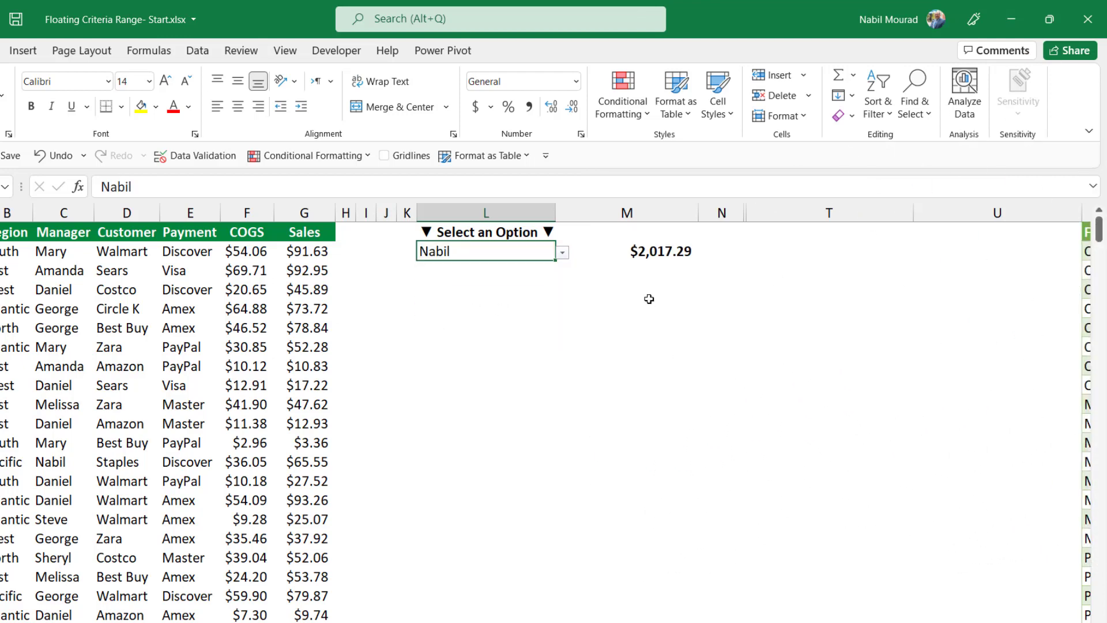
pyautogui.click(562, 255)
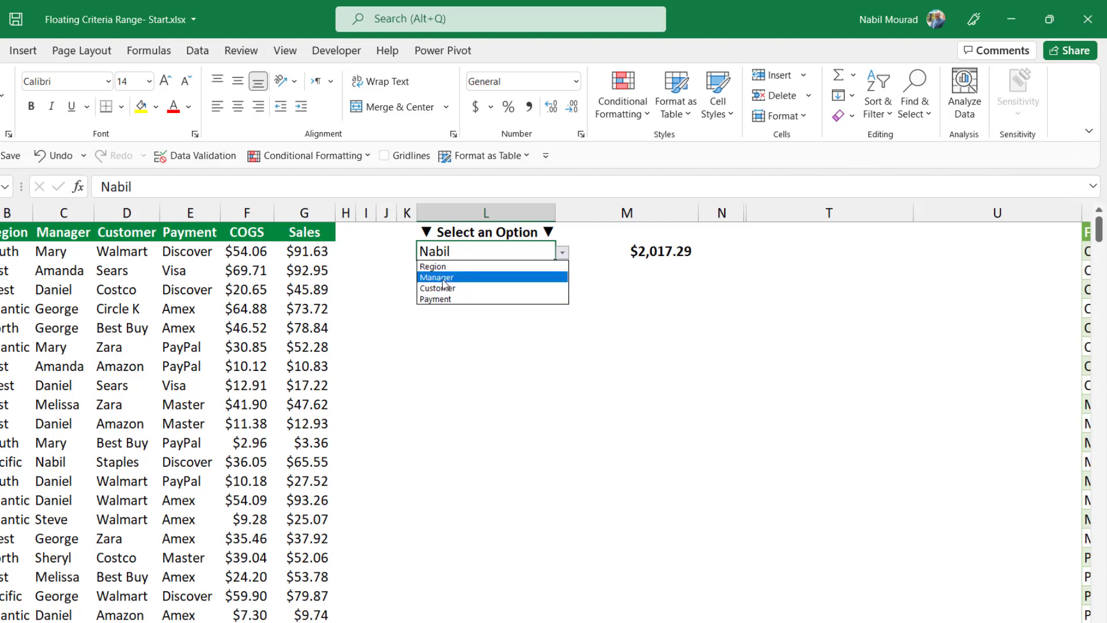
pyautogui.press('Escape')
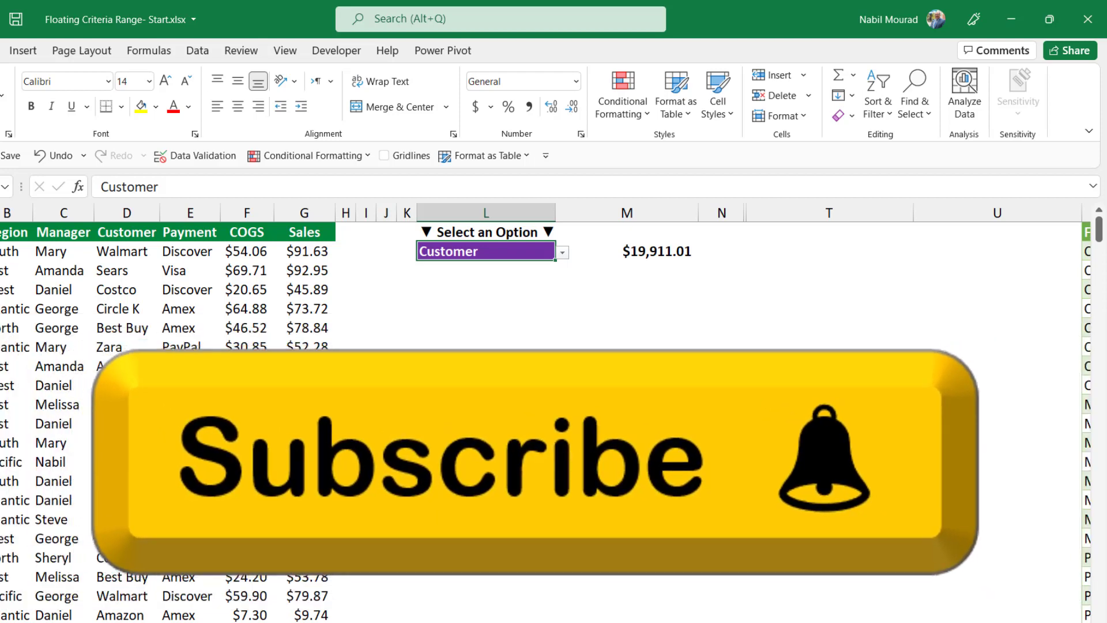
# Step: Start an IF formula in M1 with the logical test M2=SUM(Start[Sales])
pyautogui.click(597, 246)
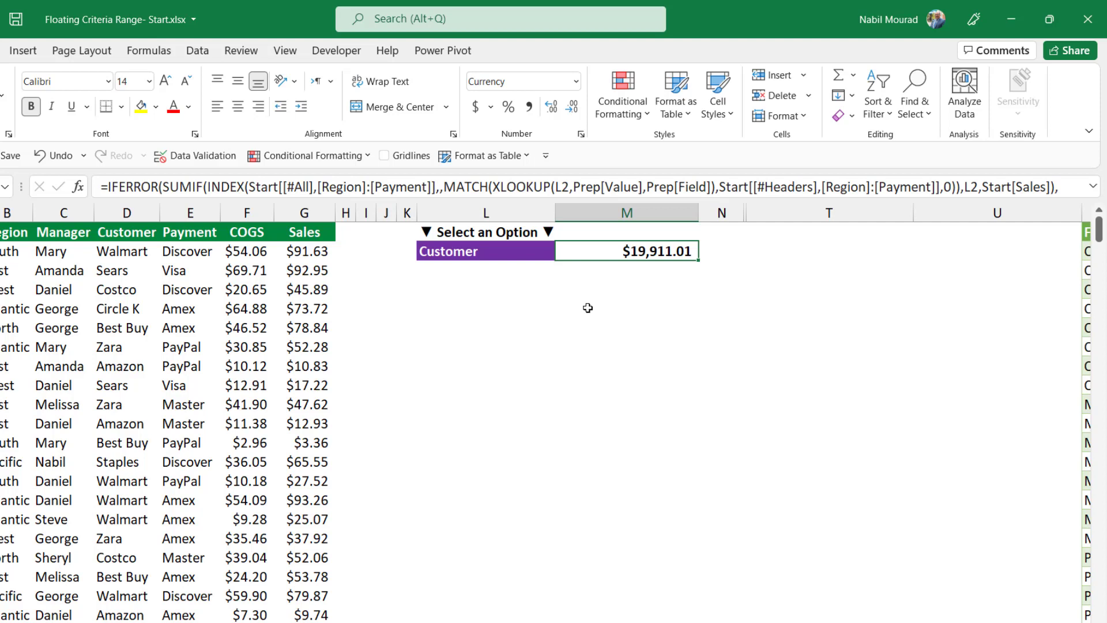
pyautogui.click(621, 229)
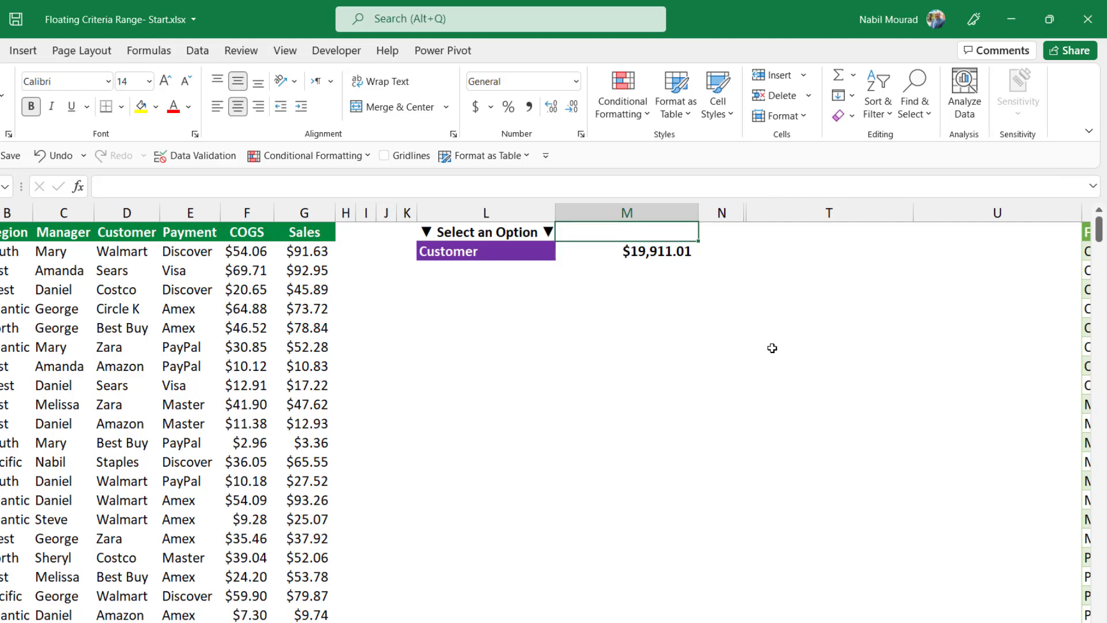
pyautogui.write('=IF(')
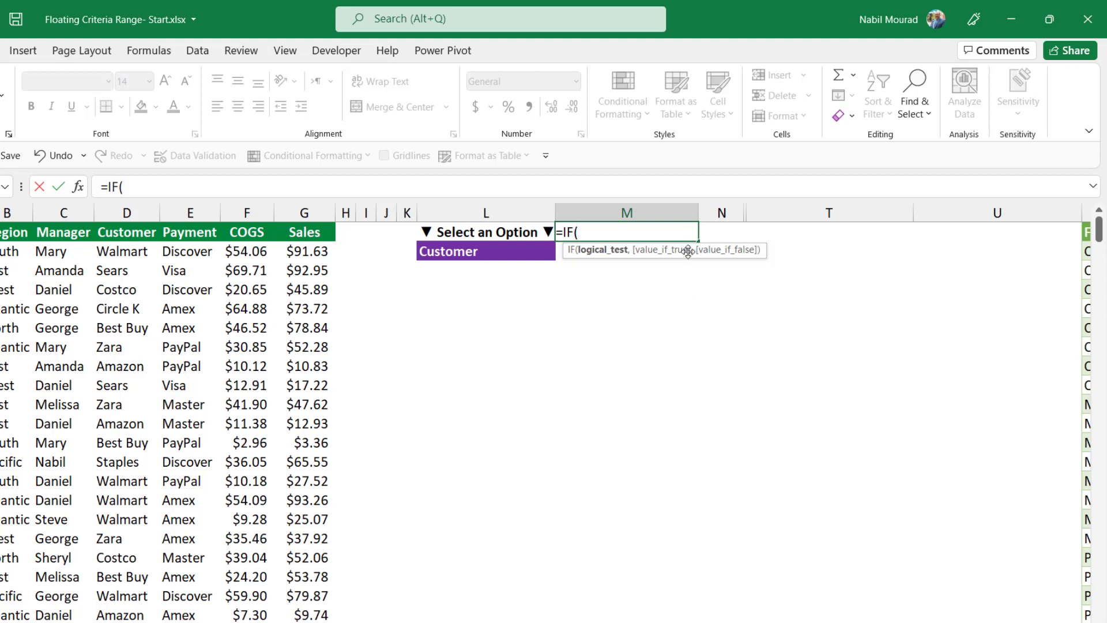
pyautogui.moveTo(688, 251); pyautogui.dragTo(689, 305)
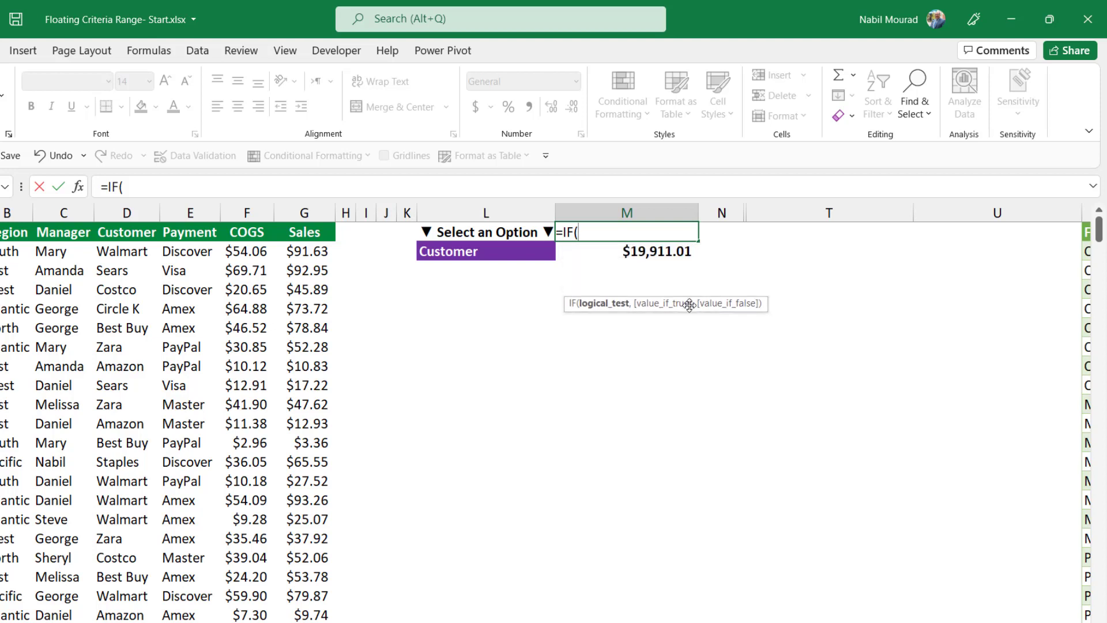
pyautogui.click(634, 251)
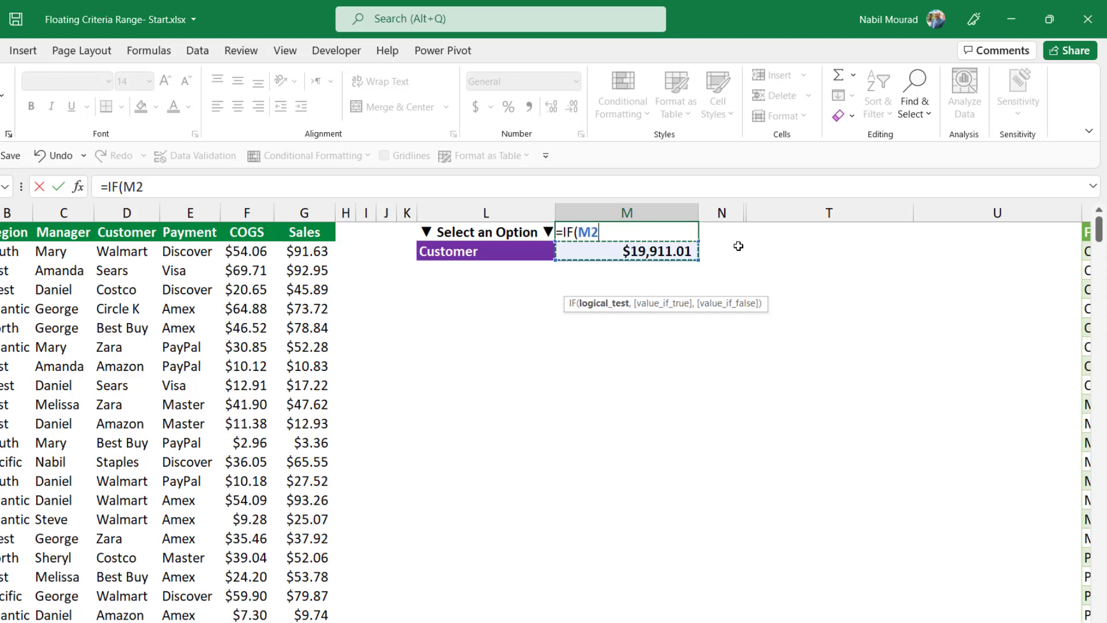
pyautogui.write('=S')
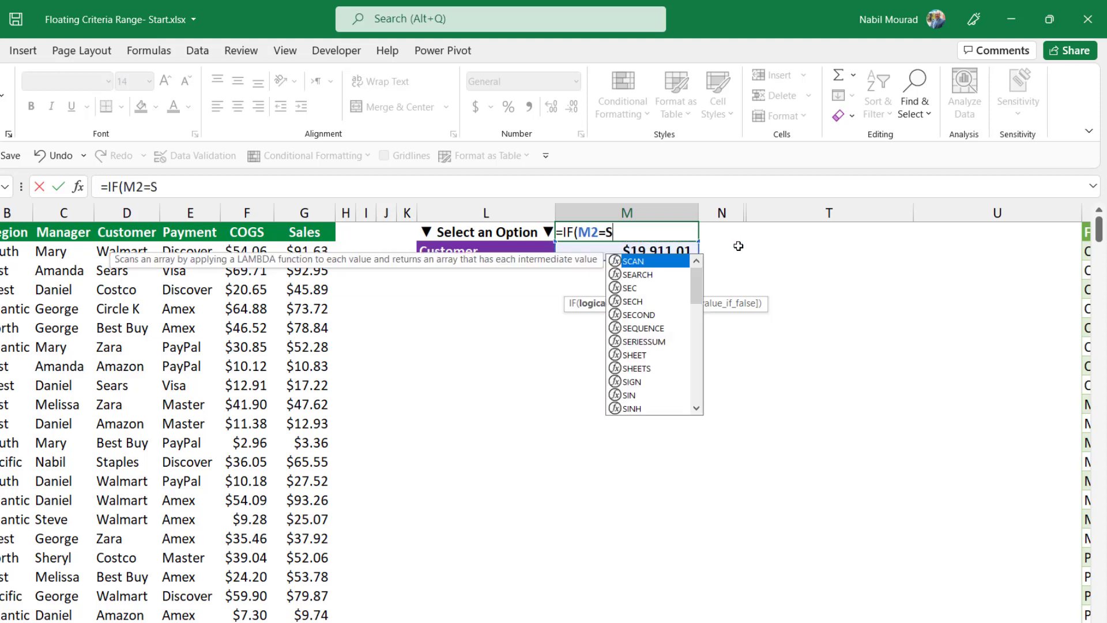
pyautogui.write('um')
pyautogui.press('Tab')
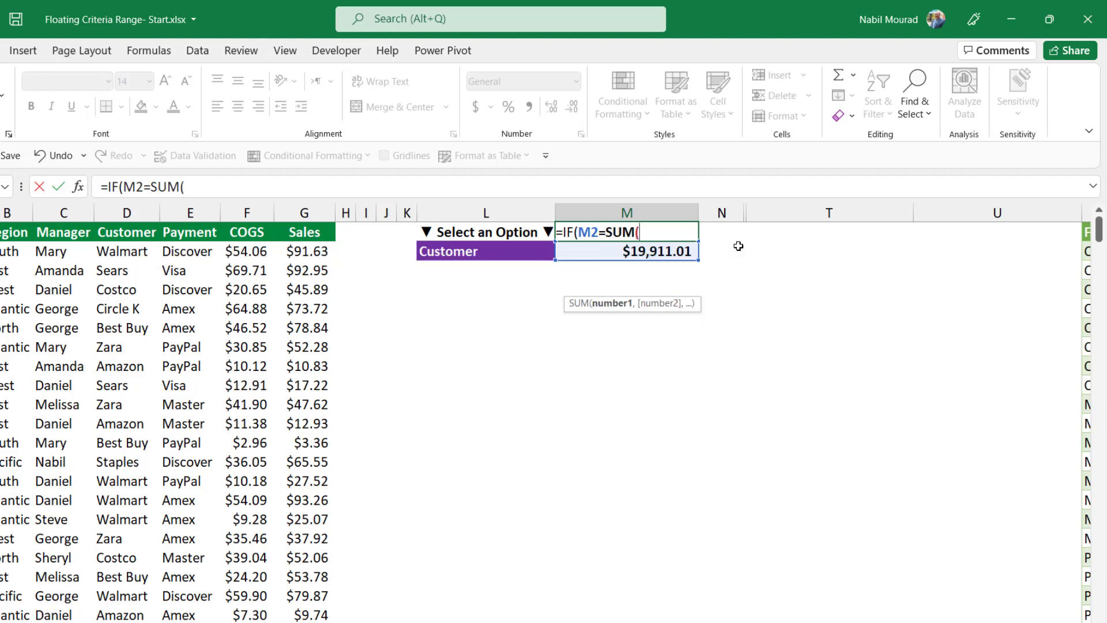
pyautogui.click(307, 224)
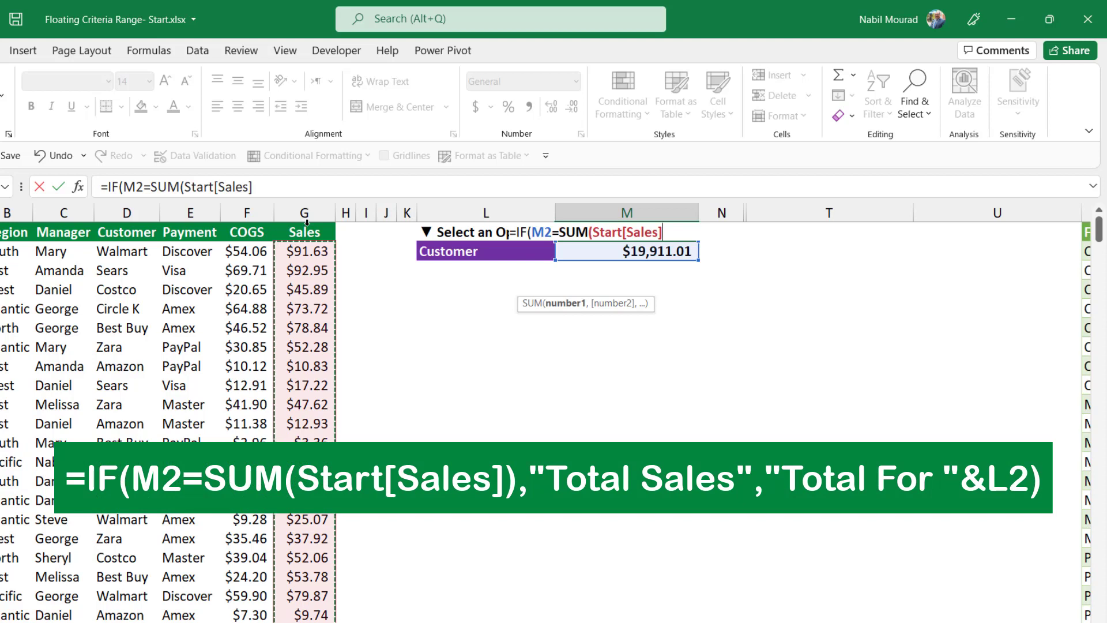
pyautogui.write(')')
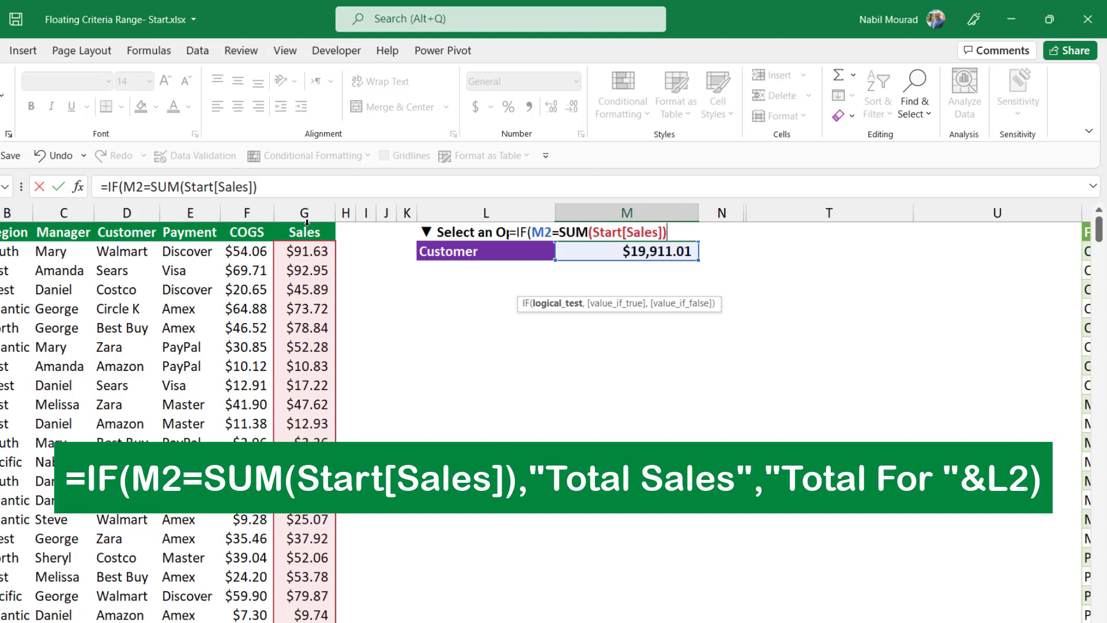
# Step: Complete M1's IF formula with "Total Sales" as the value if true and "Total For "&L2 as the value if false
pyautogui.write(',')
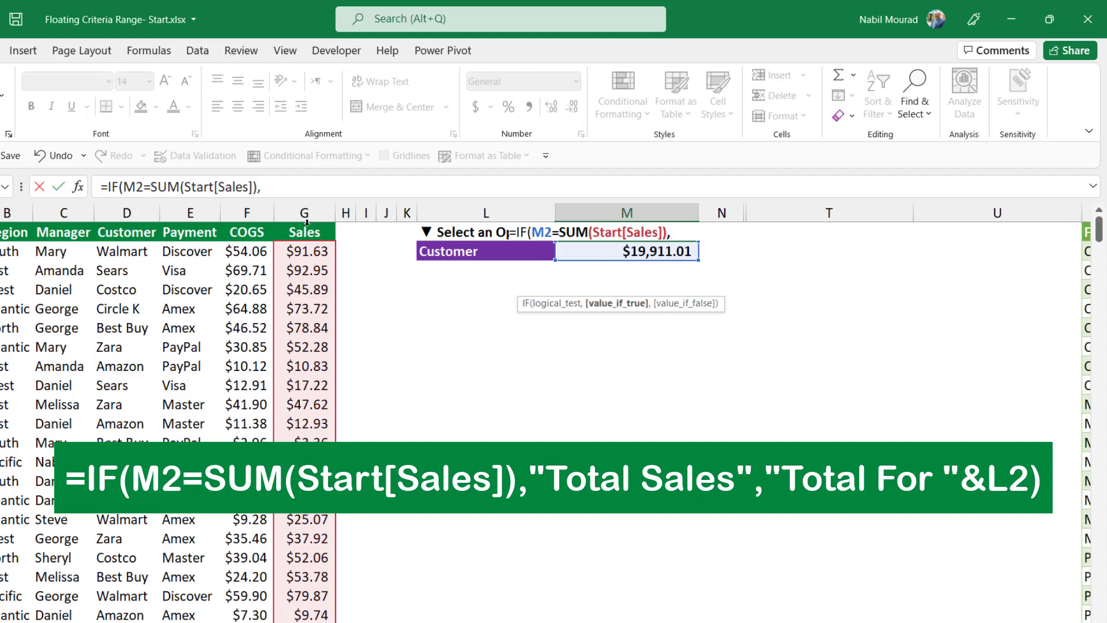
pyautogui.write('"Total Sales"')
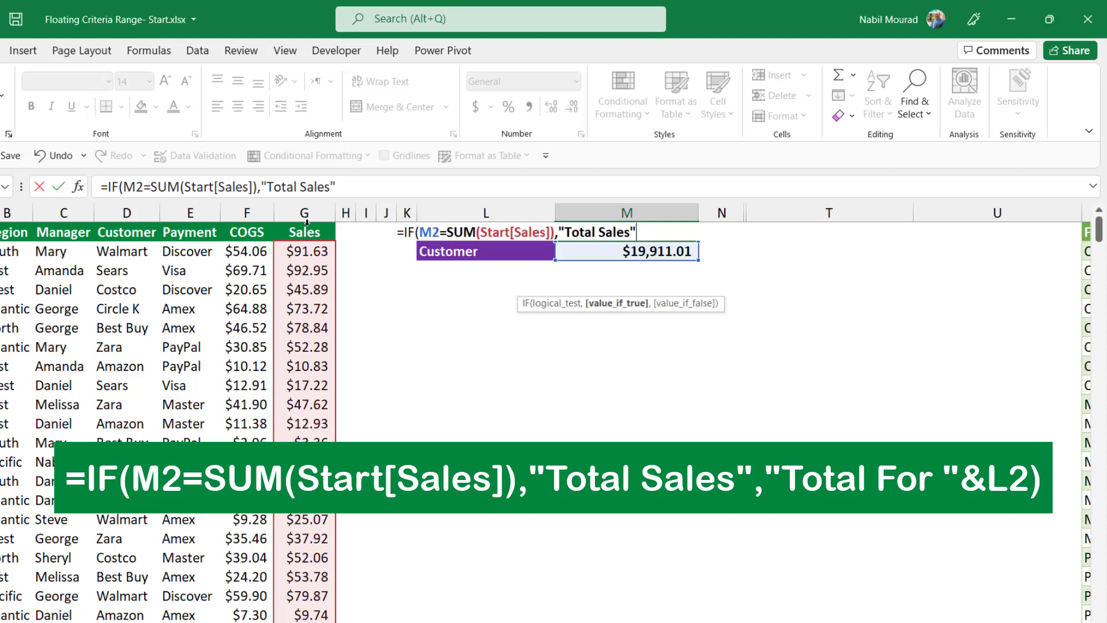
pyautogui.write(',')
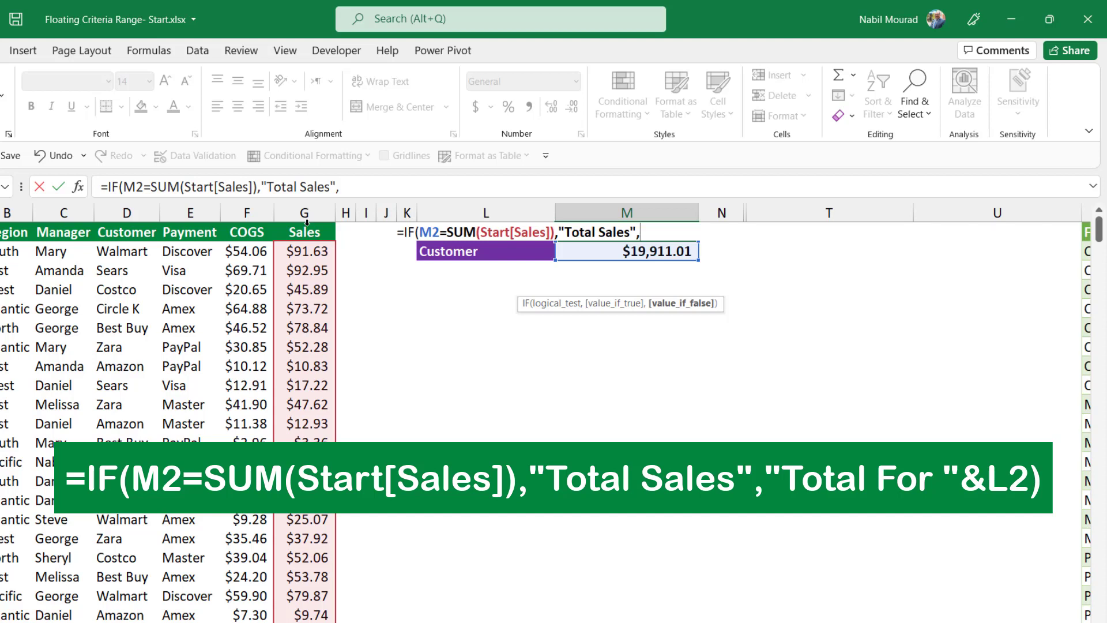
pyautogui.write('"')
pyautogui.write('Total For "')
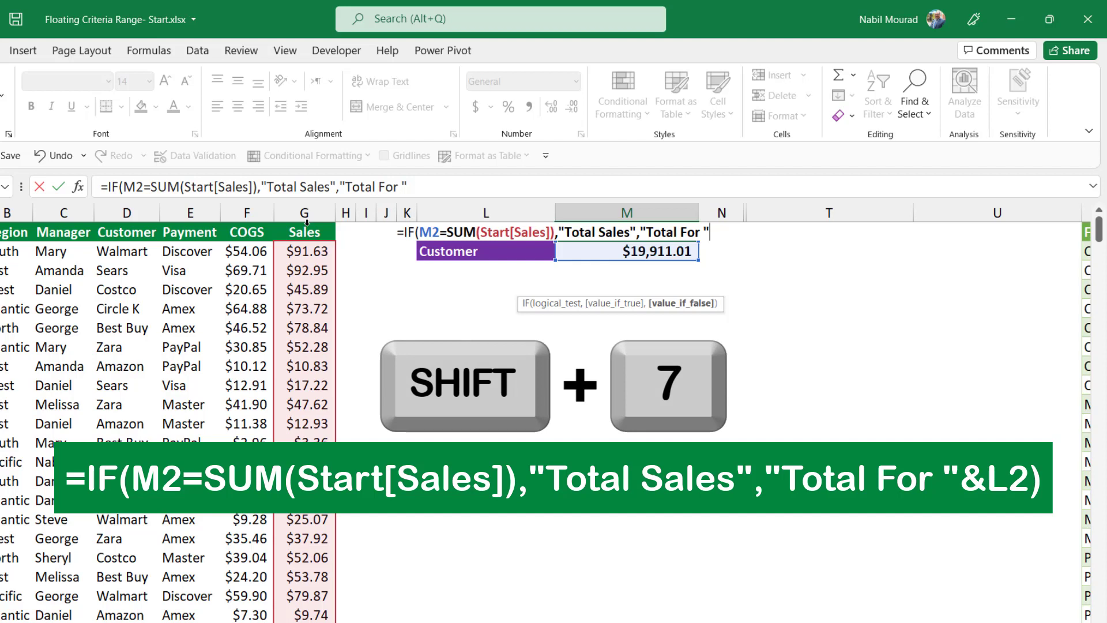
pyautogui.write('&')
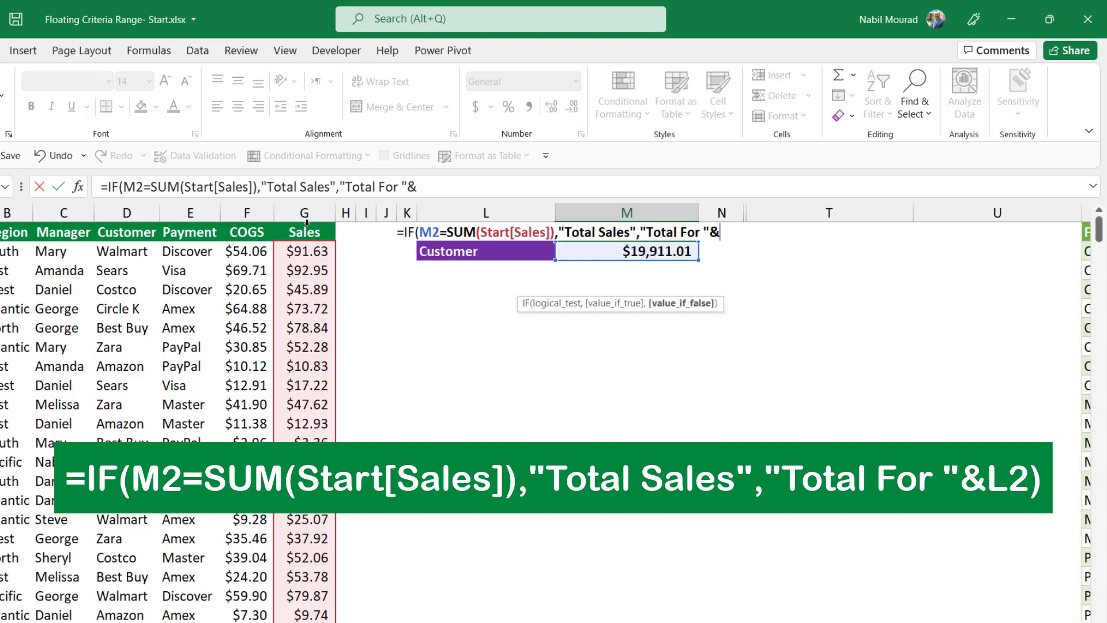
pyautogui.click(482, 249)
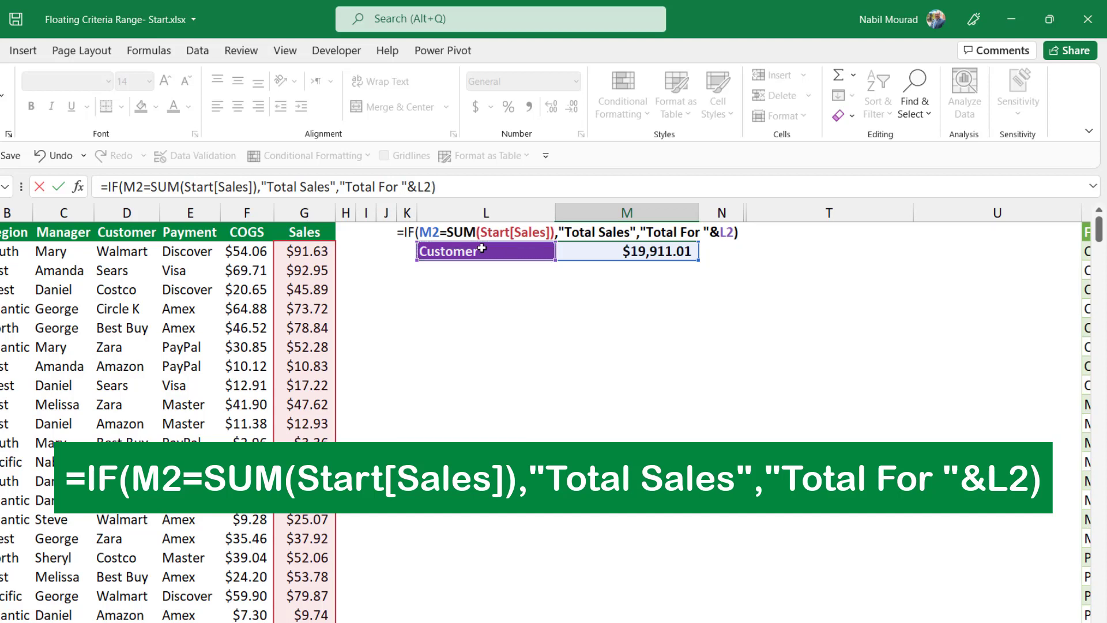
pyautogui.press('Return')
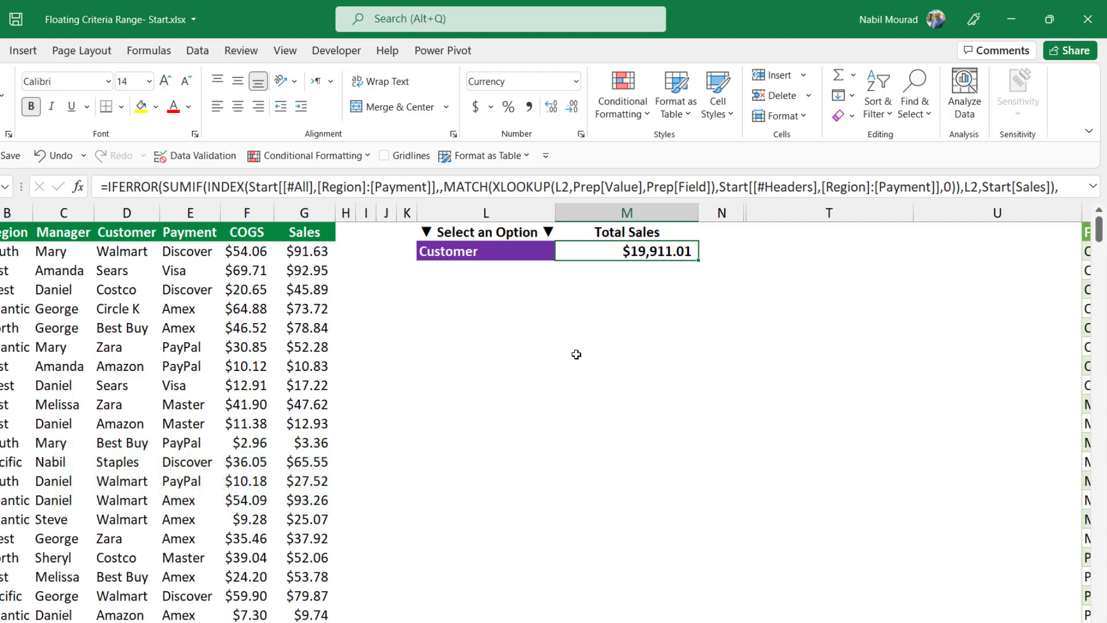
# Step: Choose Walmart from the customer options in L2's drop-down to test the dynamic heading
pyautogui.click(526, 250)
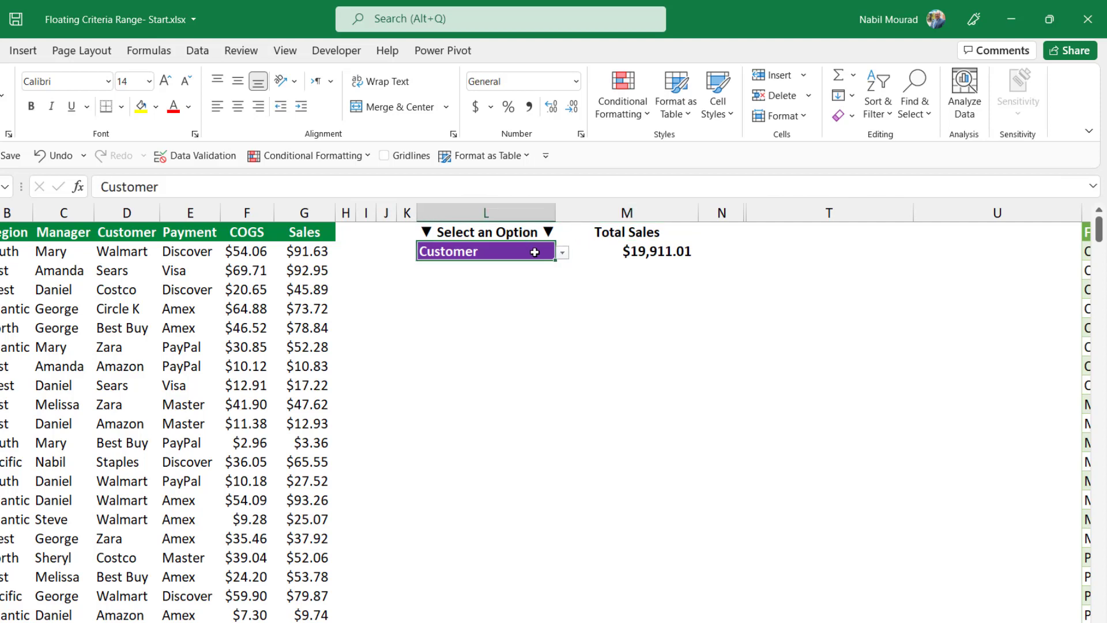
pyautogui.click(563, 253)
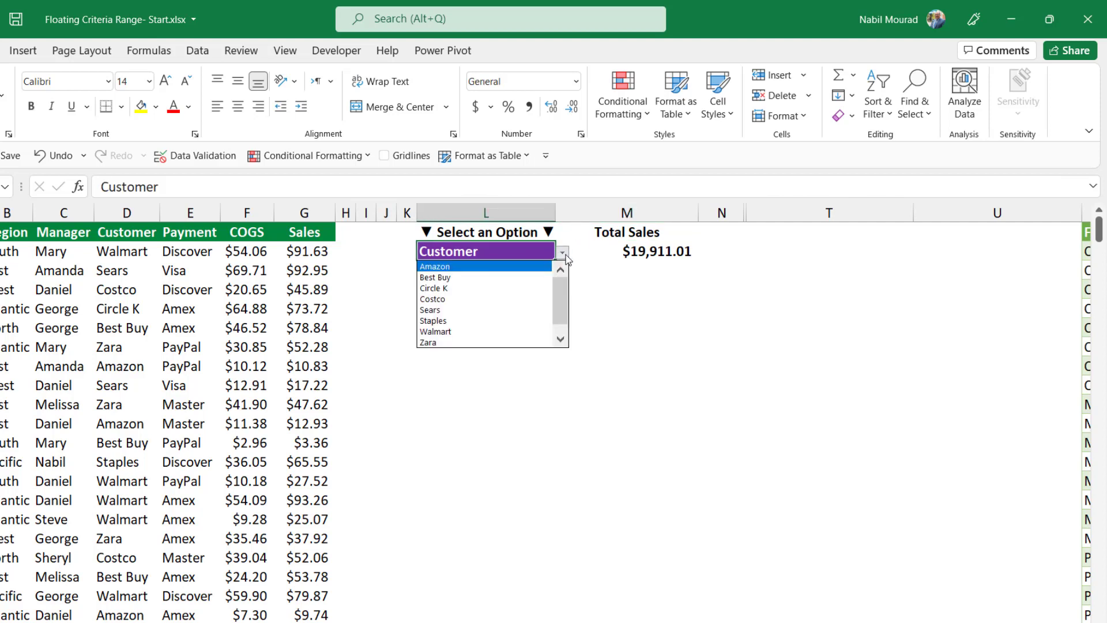
pyautogui.click(456, 332)
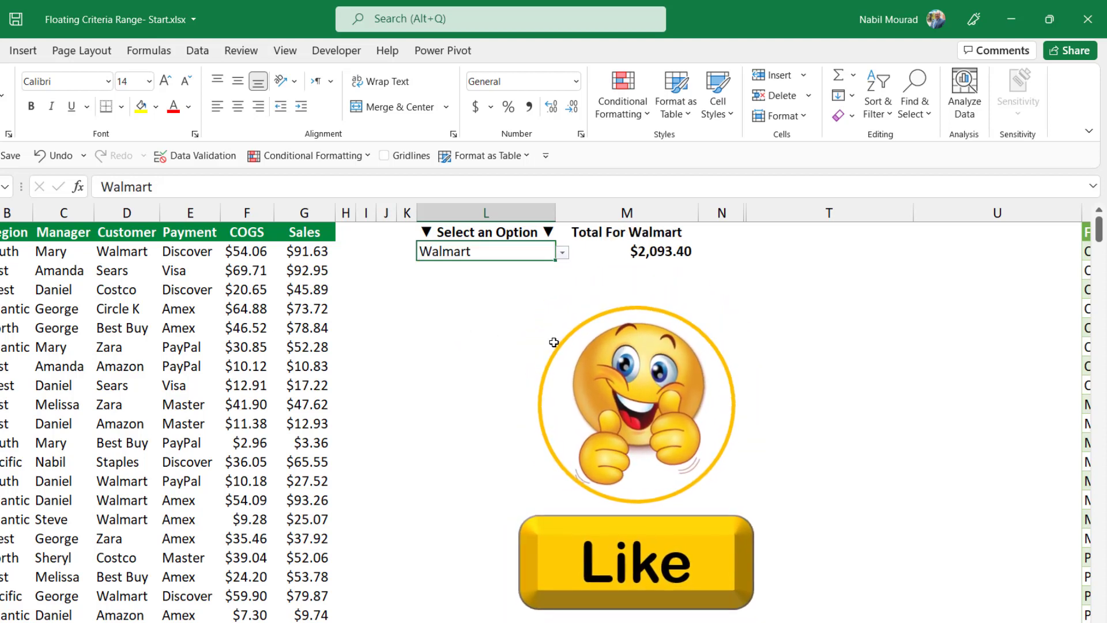
# Step: Choose Region and then East in L2's drop-down, and switch the selection to Manager
pyautogui.click(563, 254)
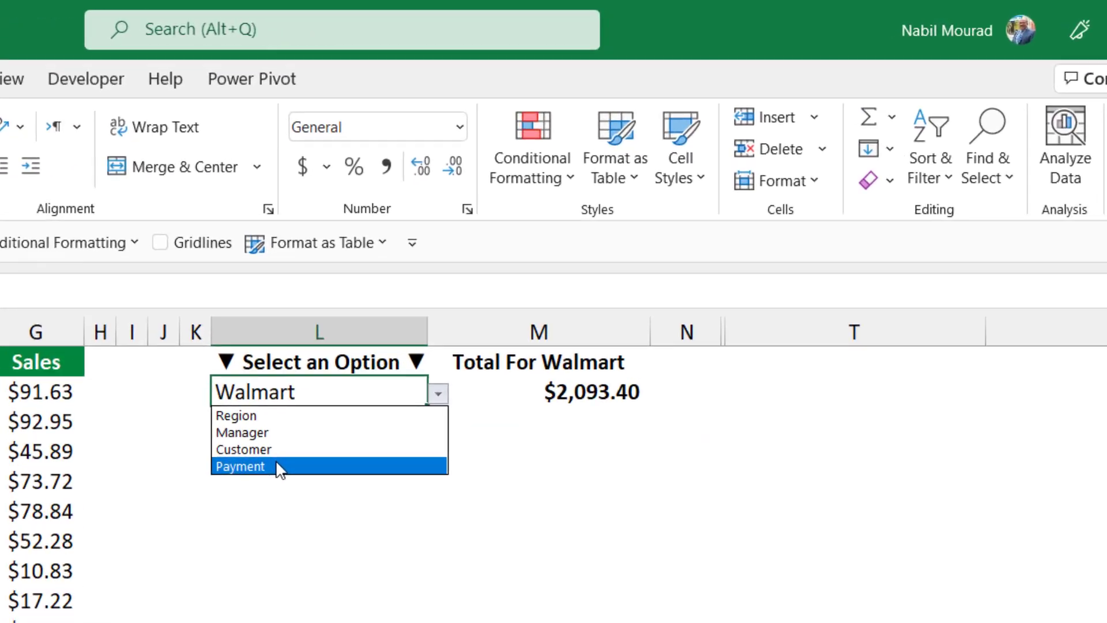
pyautogui.click(240, 415)
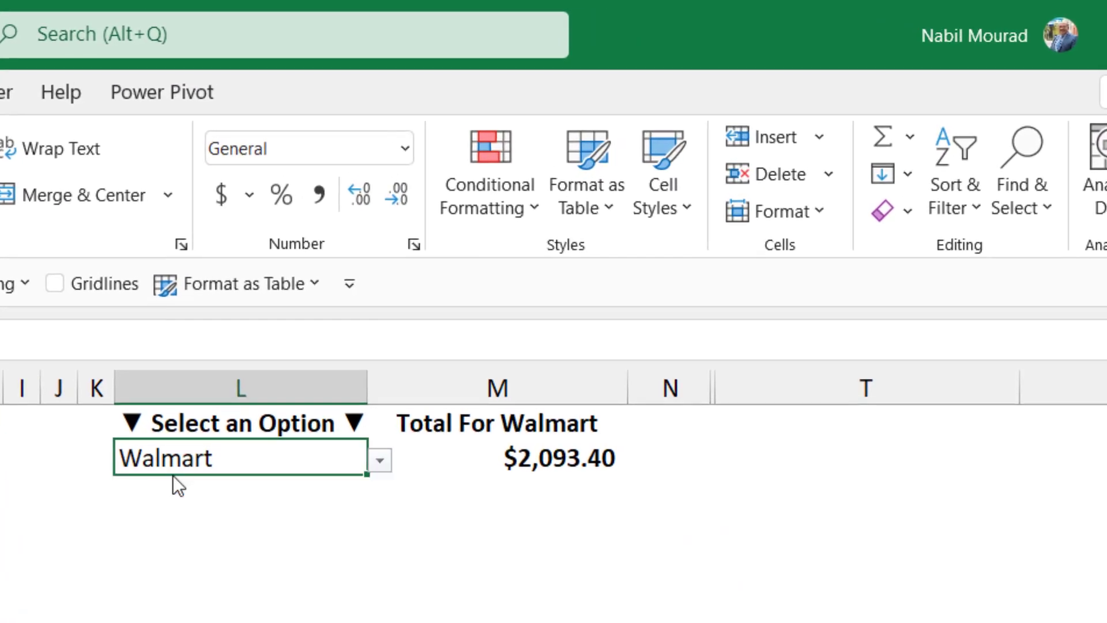
pyautogui.click(380, 465)
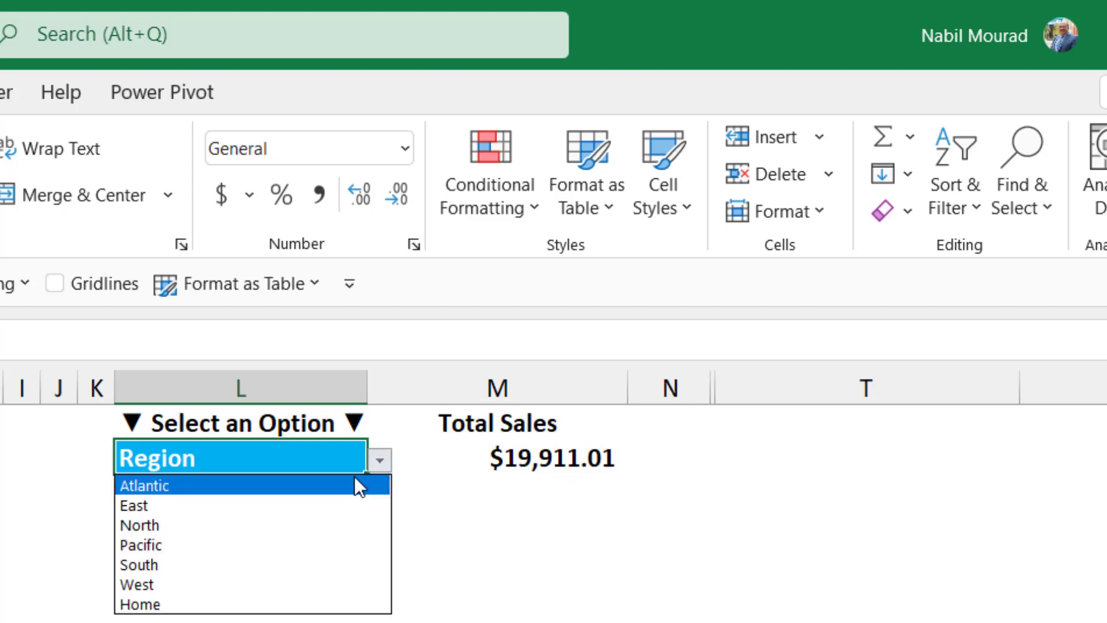
pyautogui.click(140, 506)
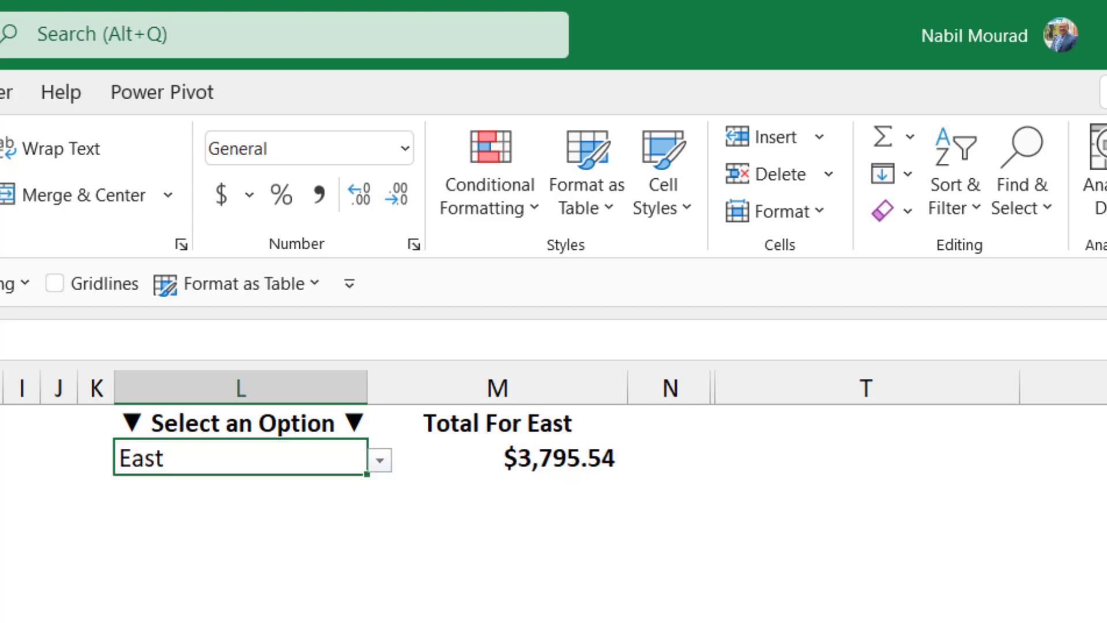
pyautogui.click(380, 461)
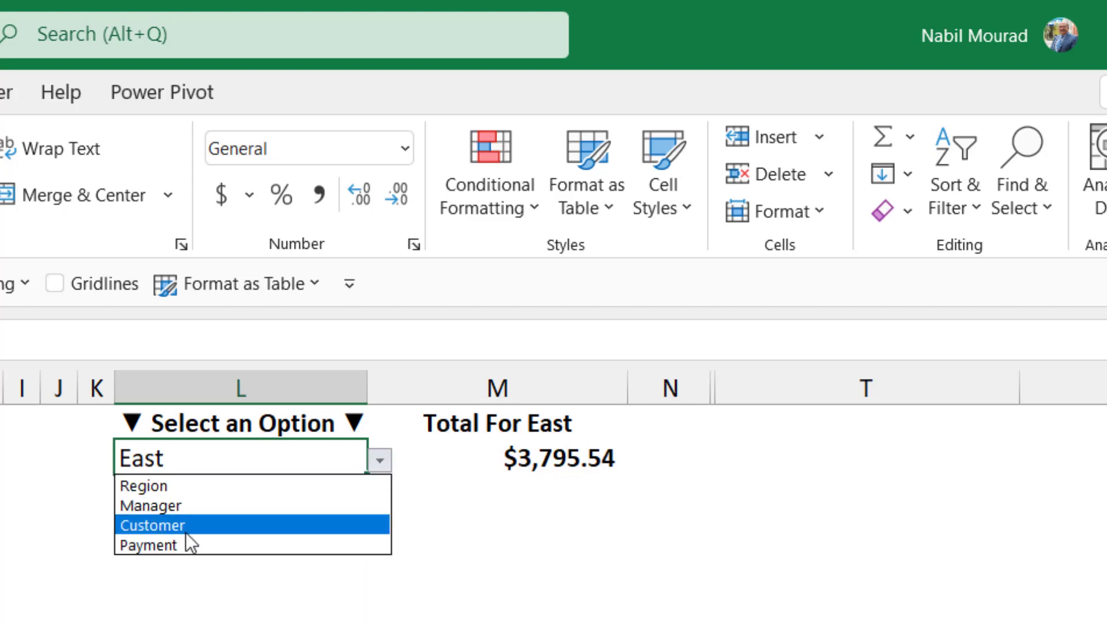
pyautogui.click(174, 504)
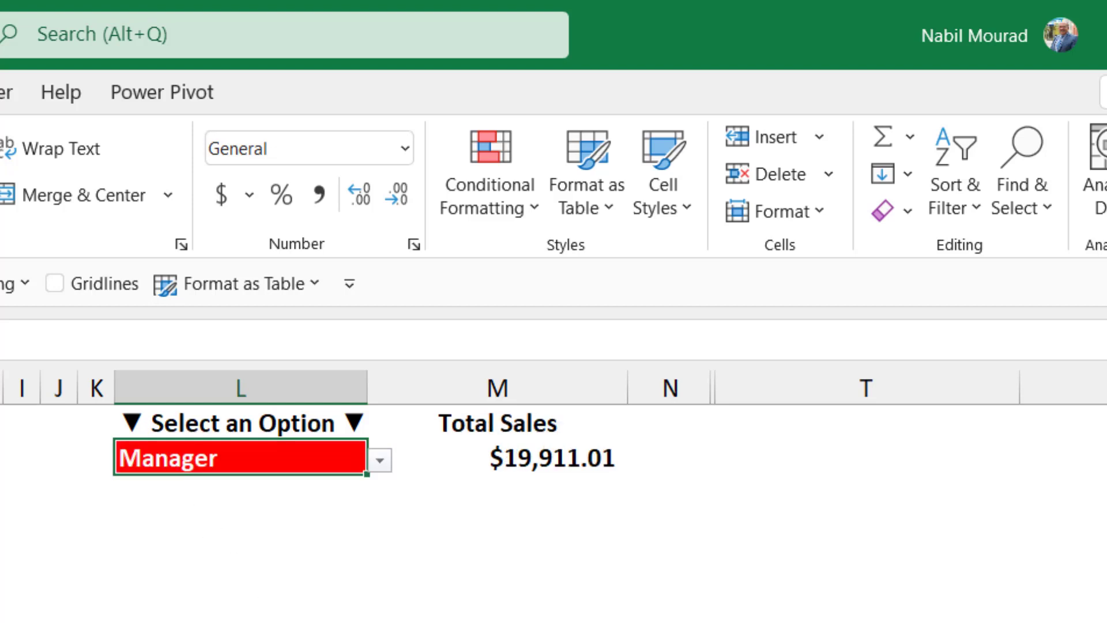